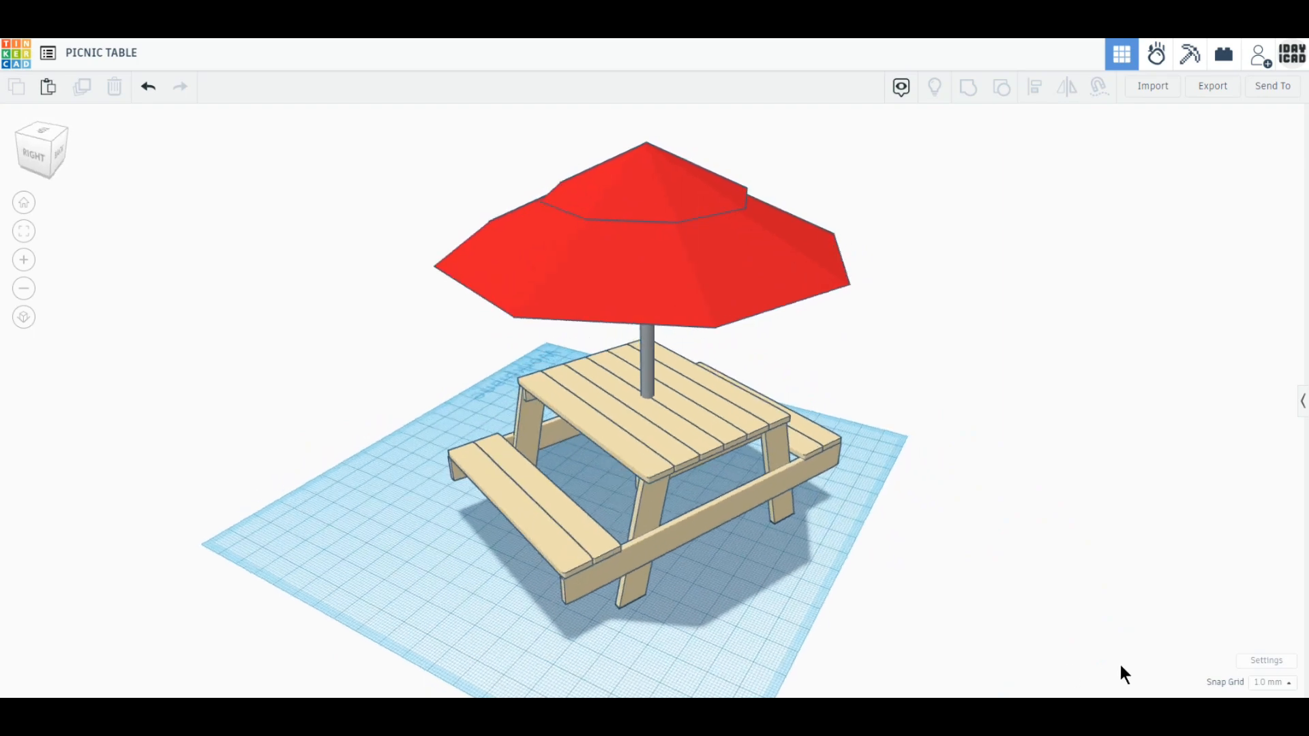
right_drag(354, 657, 375, 657)
right_drag(42, 660, 572, 662)
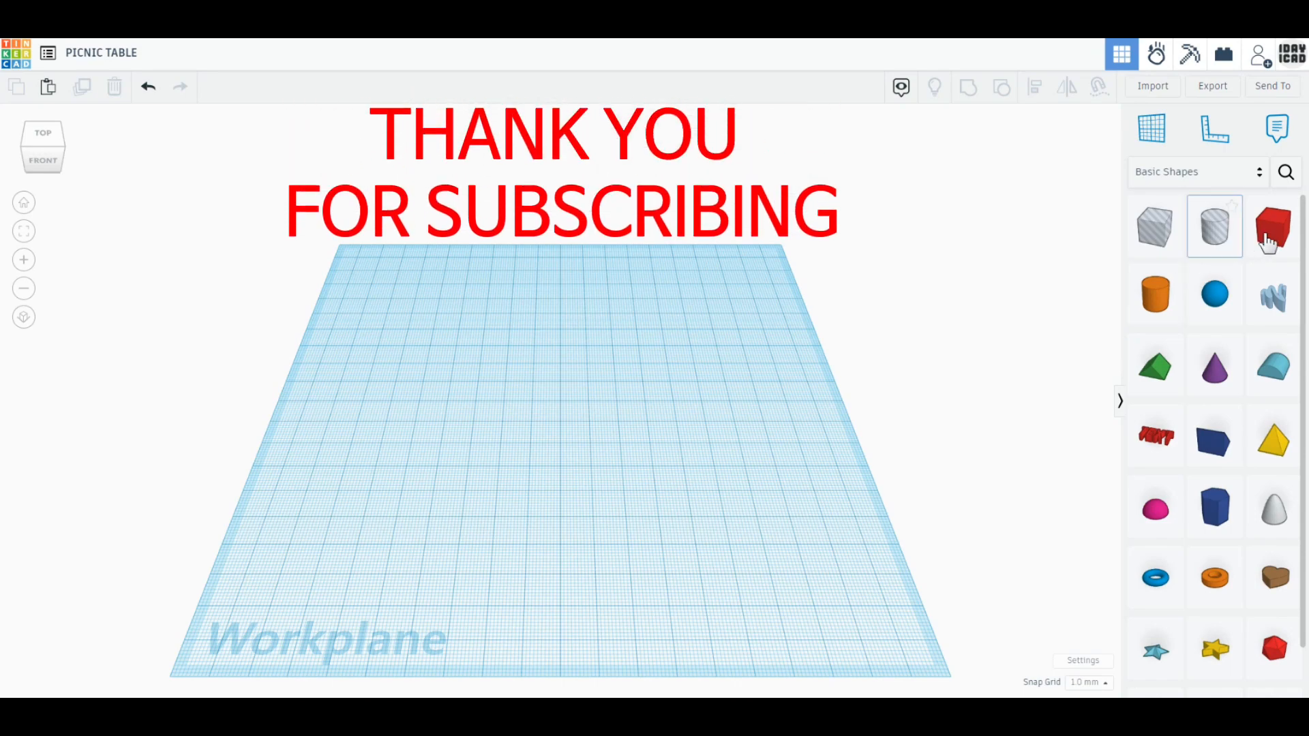
- Place a solid box on the workplane and set its width to 10 mm and its length to 80 mm
click(1267, 242)
click(550, 443)
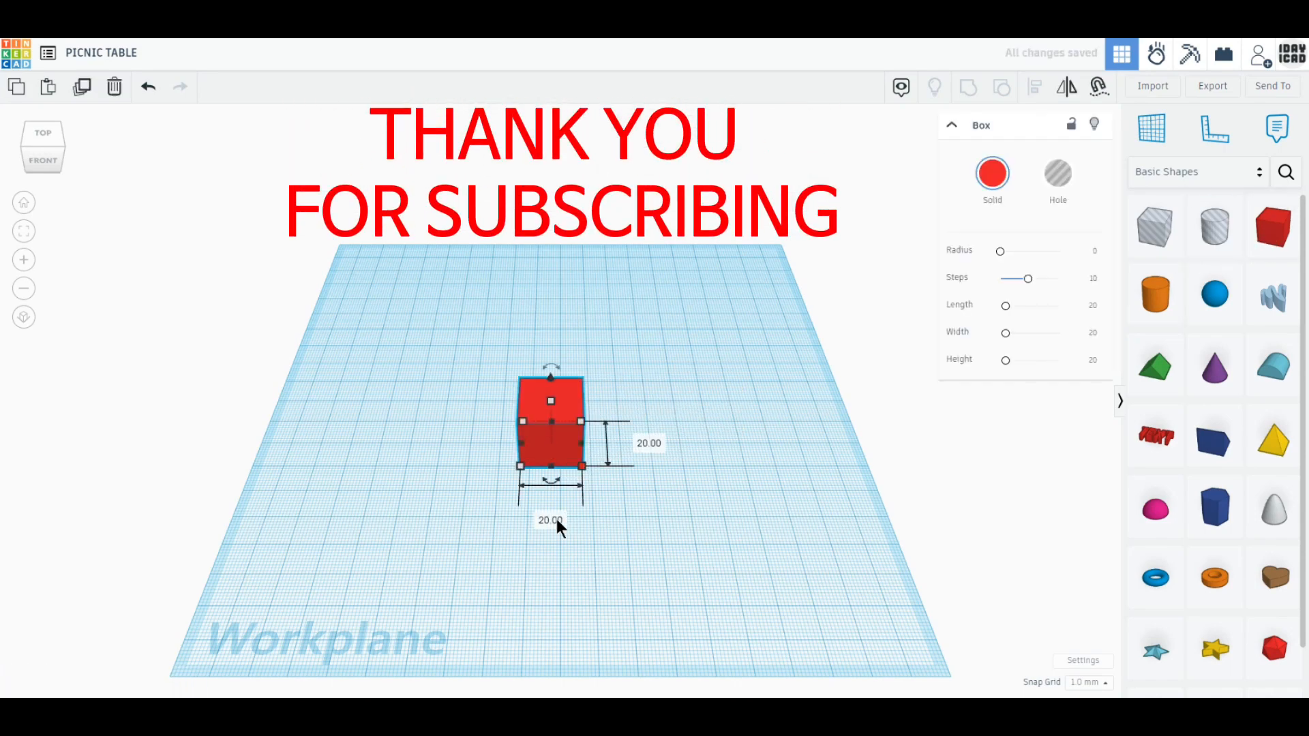
click(555, 520)
text(10)
key(Return)
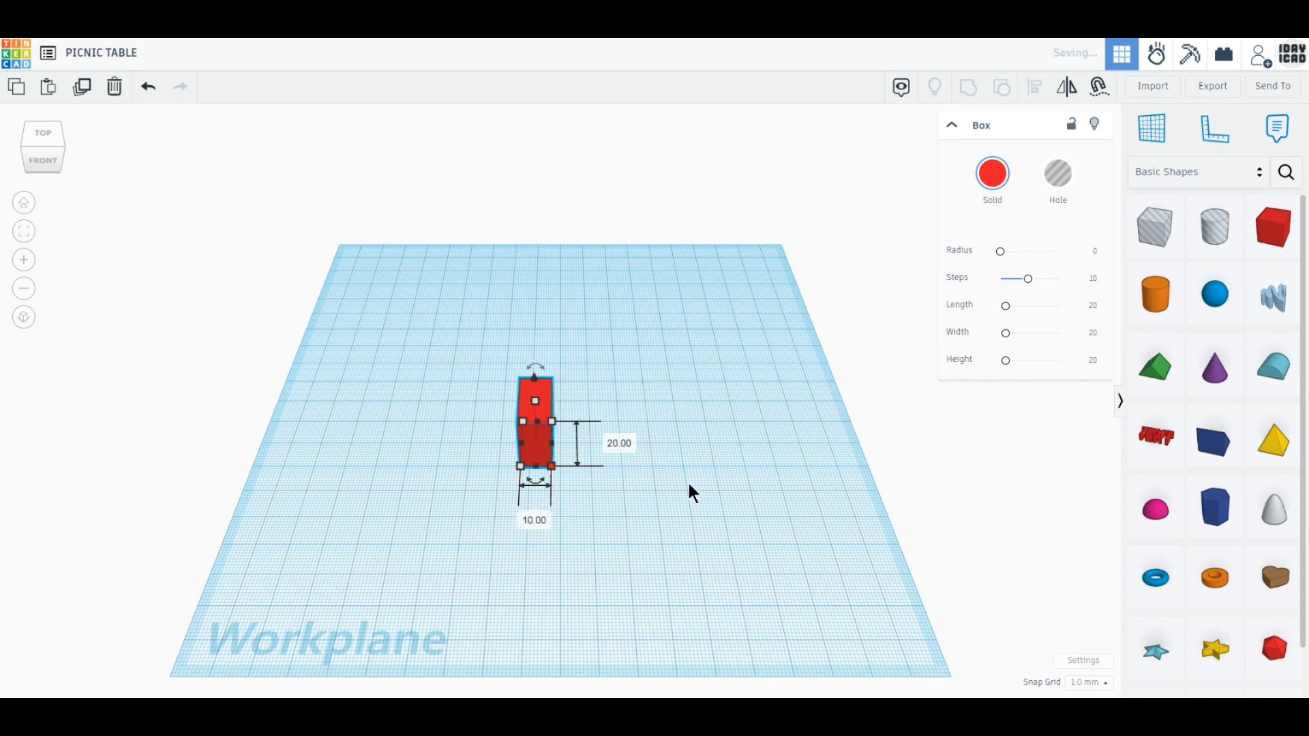
click(619, 443)
text(80)
key(Return)
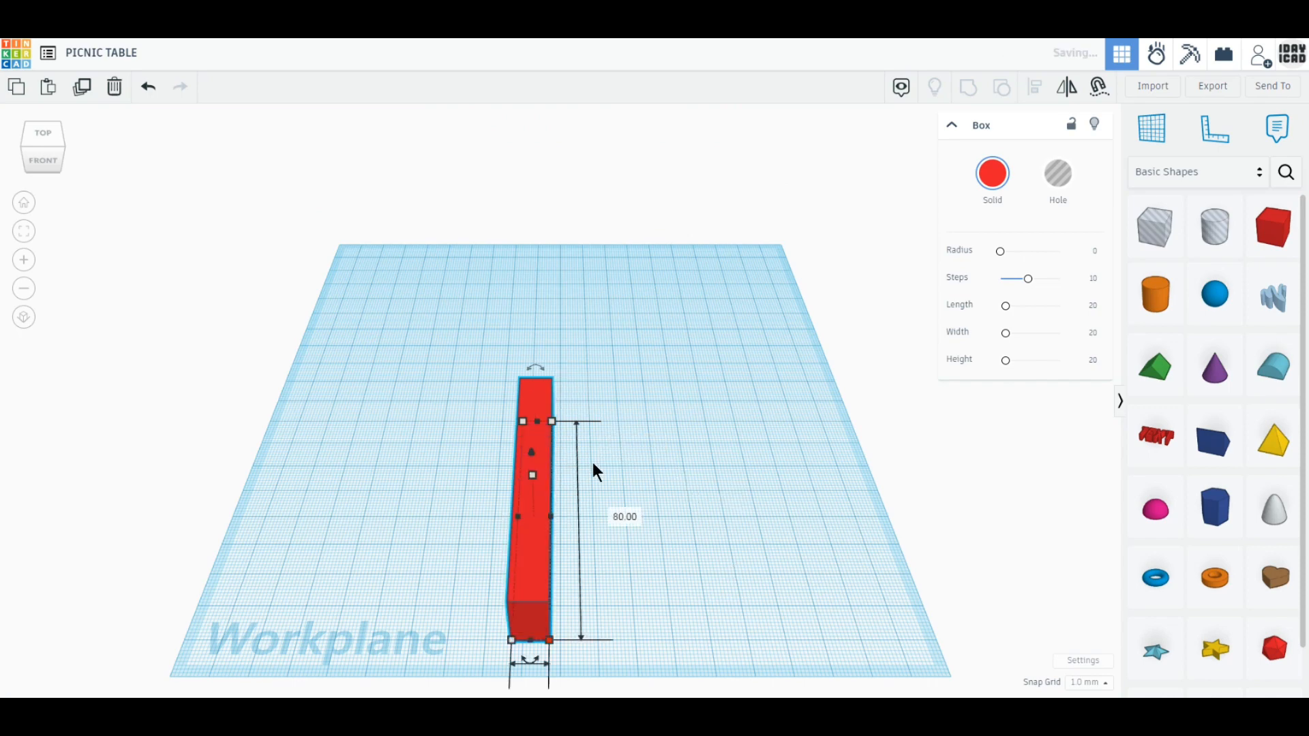
- Set the box's height to 2 mm and move it about 39 mm back and 3 mm sideways toward the workplane's centre
mouse_move(539, 479)
click(601, 496)
text(2)
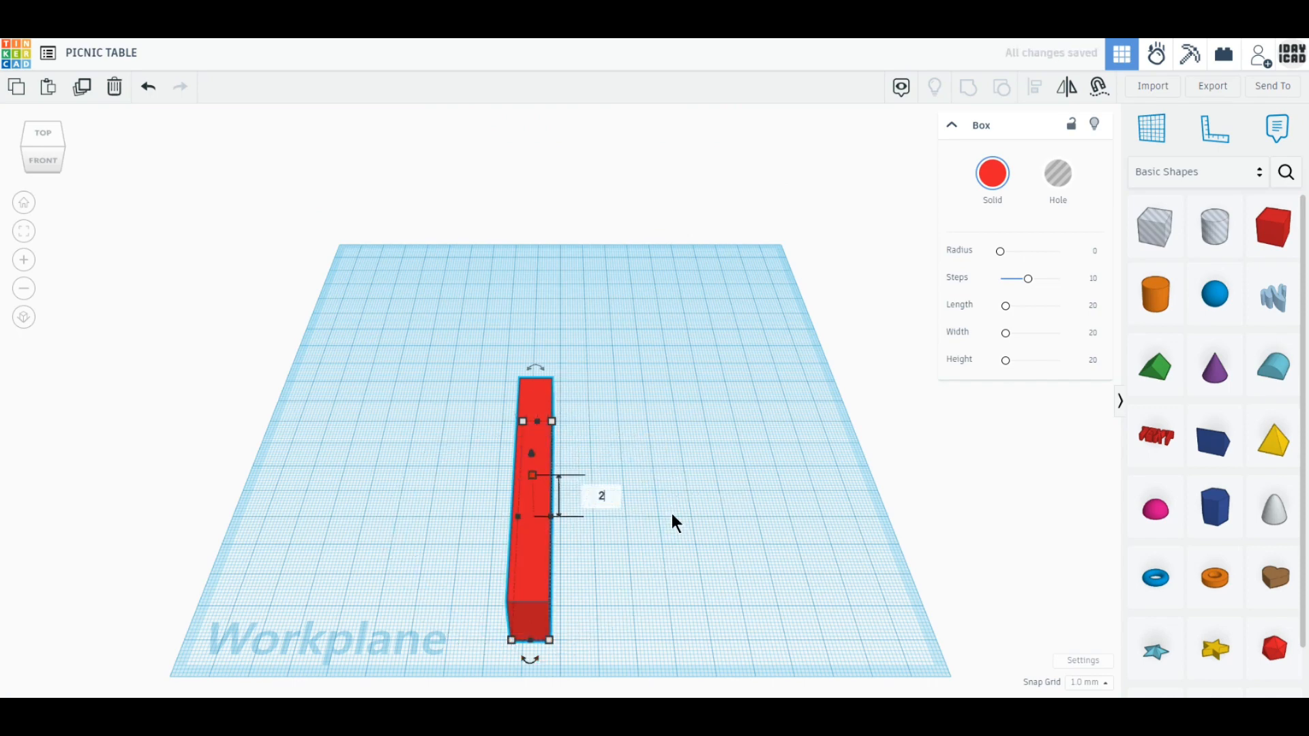
key(Return)
drag(537, 590, 548, 480)
- Give the plank an edge radius of 1 and a pale tan preset colour
click(1090, 251)
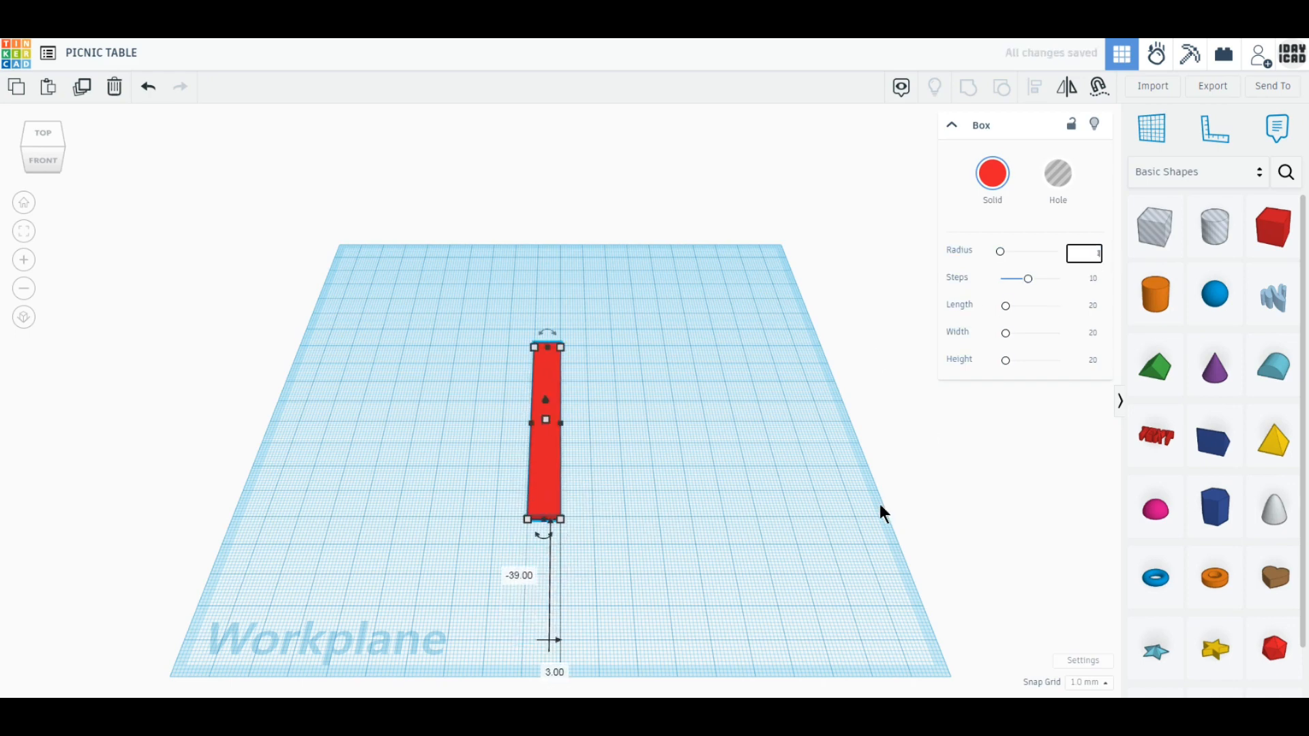
key(Return)
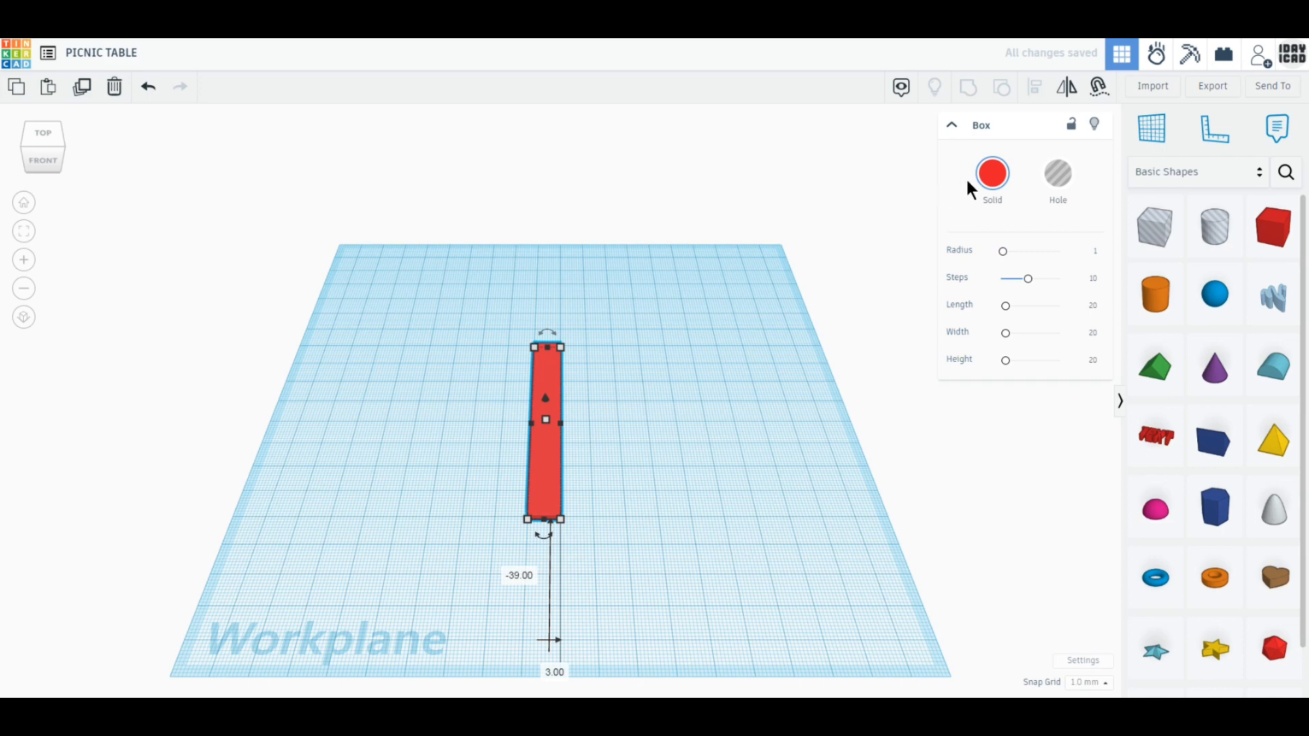
click(992, 175)
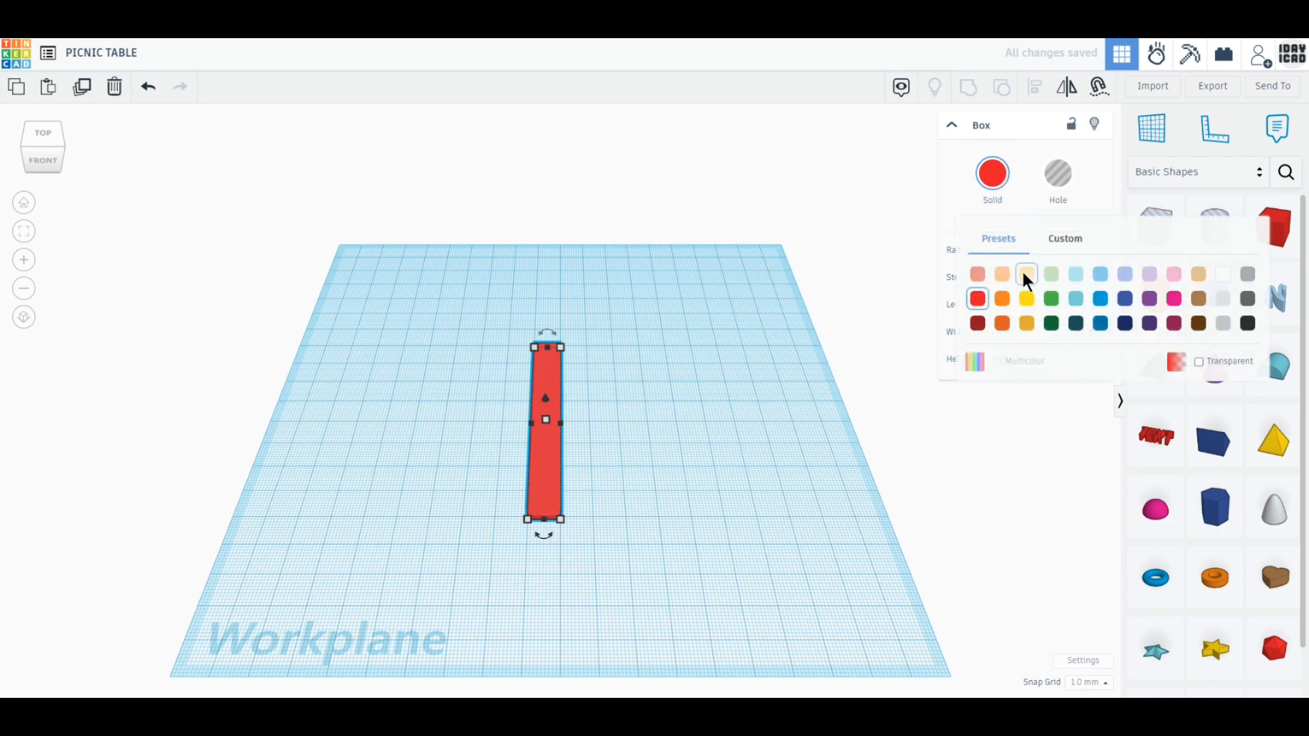
click(1027, 275)
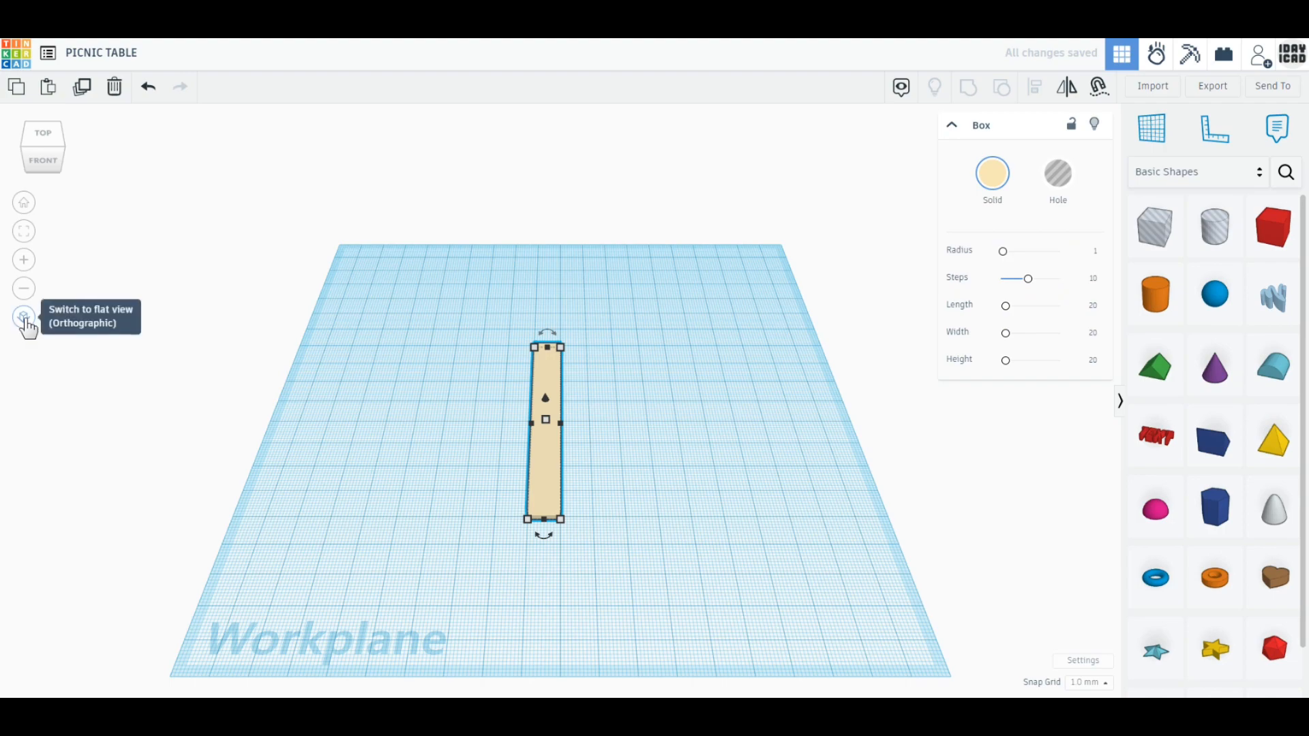
- Switch to the flat orthographic view and move the plank about 20 mm to the left and 11 mm back
click(24, 318)
scroll(544, 454, up, 5)
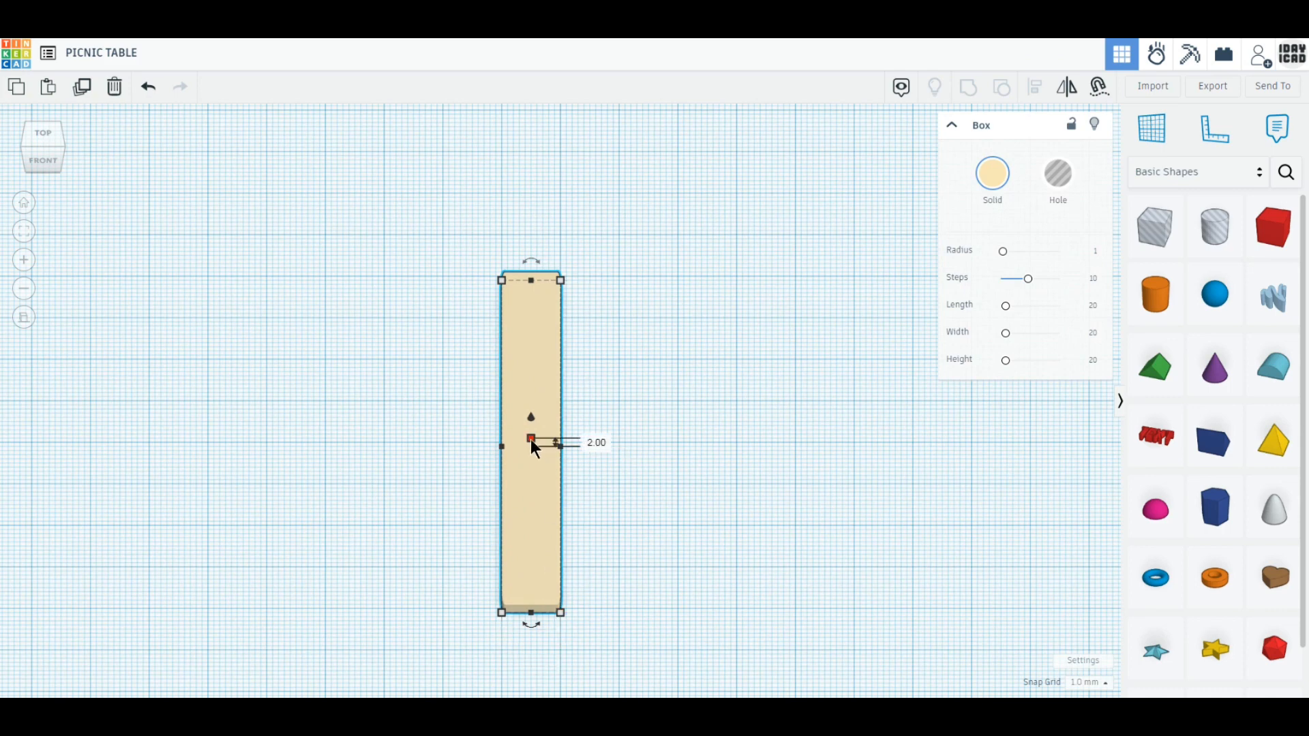
drag(530, 448, 420, 457)
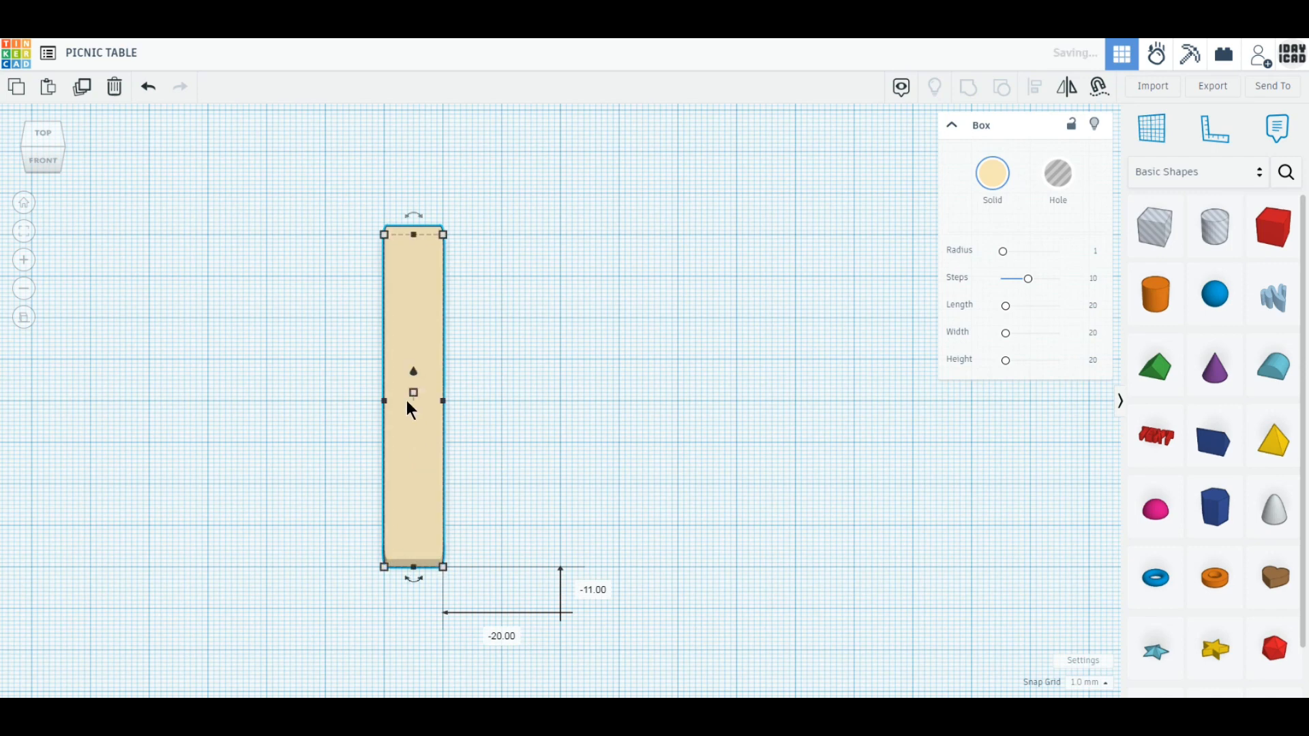
- Duplicate the plank with a 10 mm sideways offset and repeat until six planks lie edge to edge as the tabletop
click(84, 89)
drag(416, 322, 476, 321)
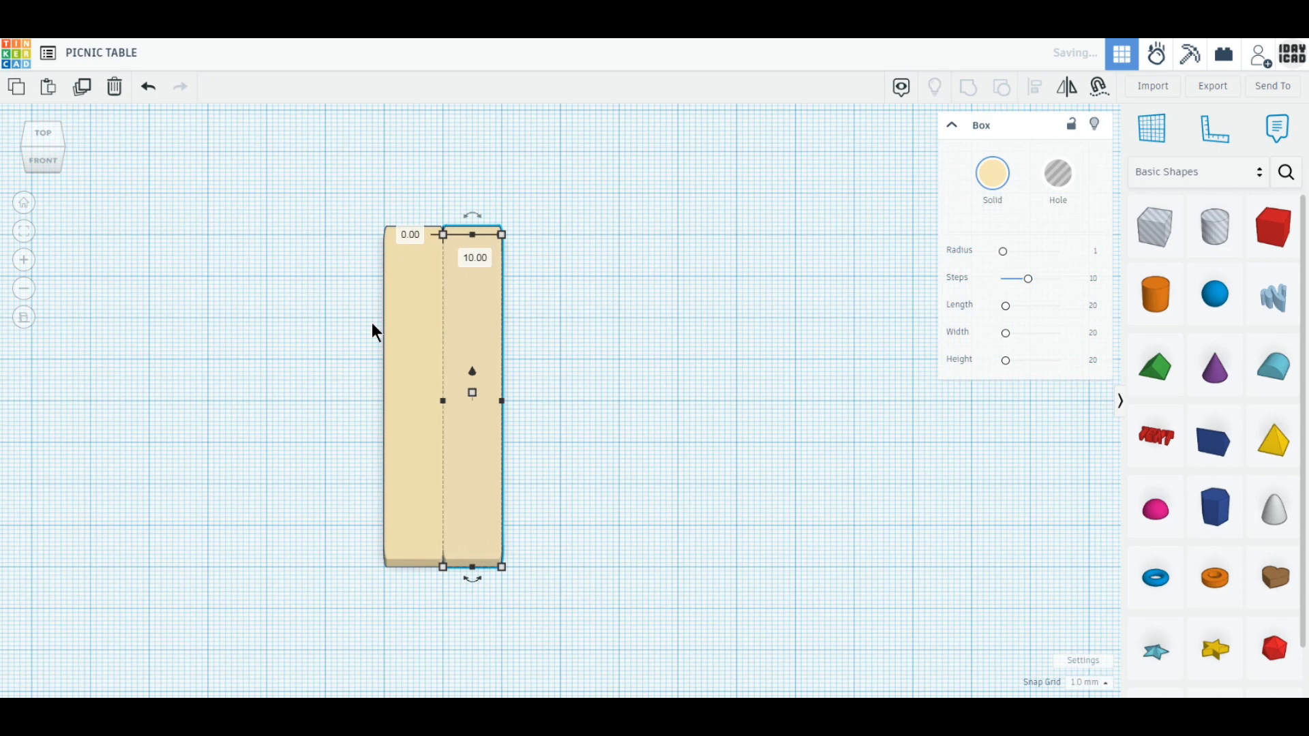
click(80, 95)
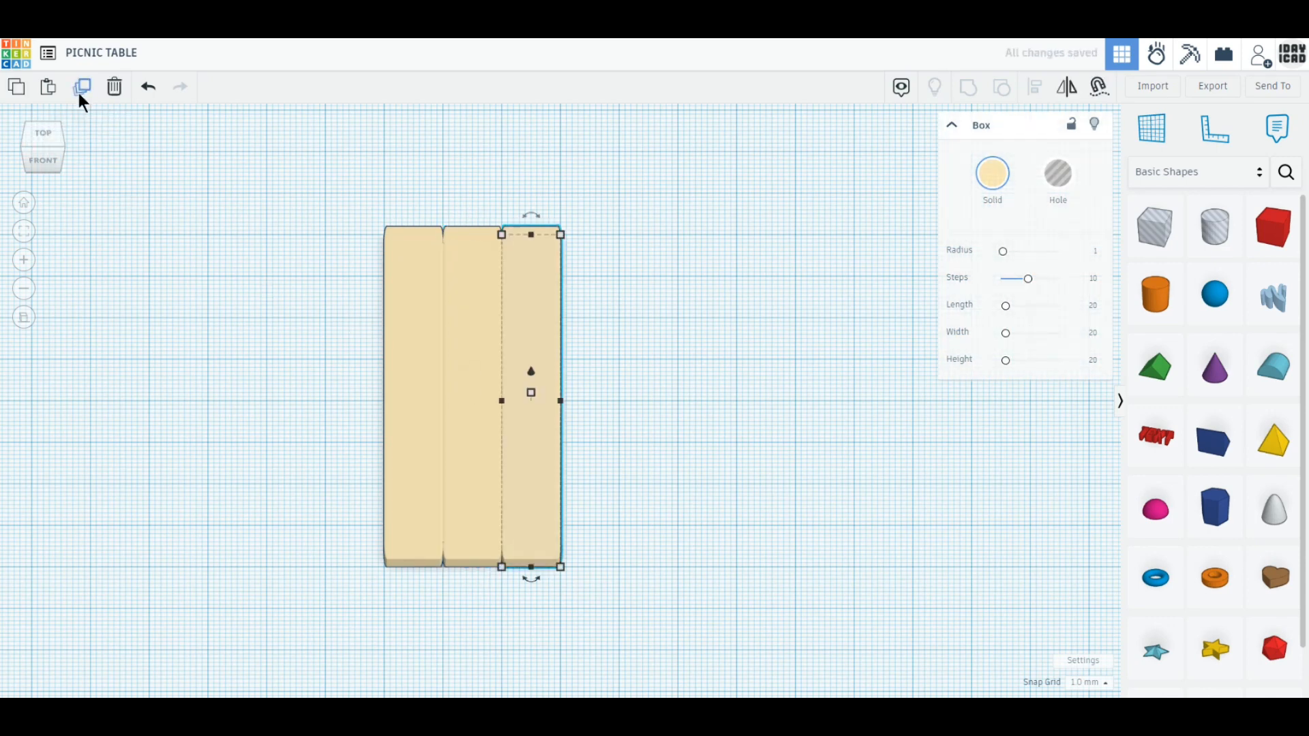
click(79, 94)
click(80, 93)
click(80, 94)
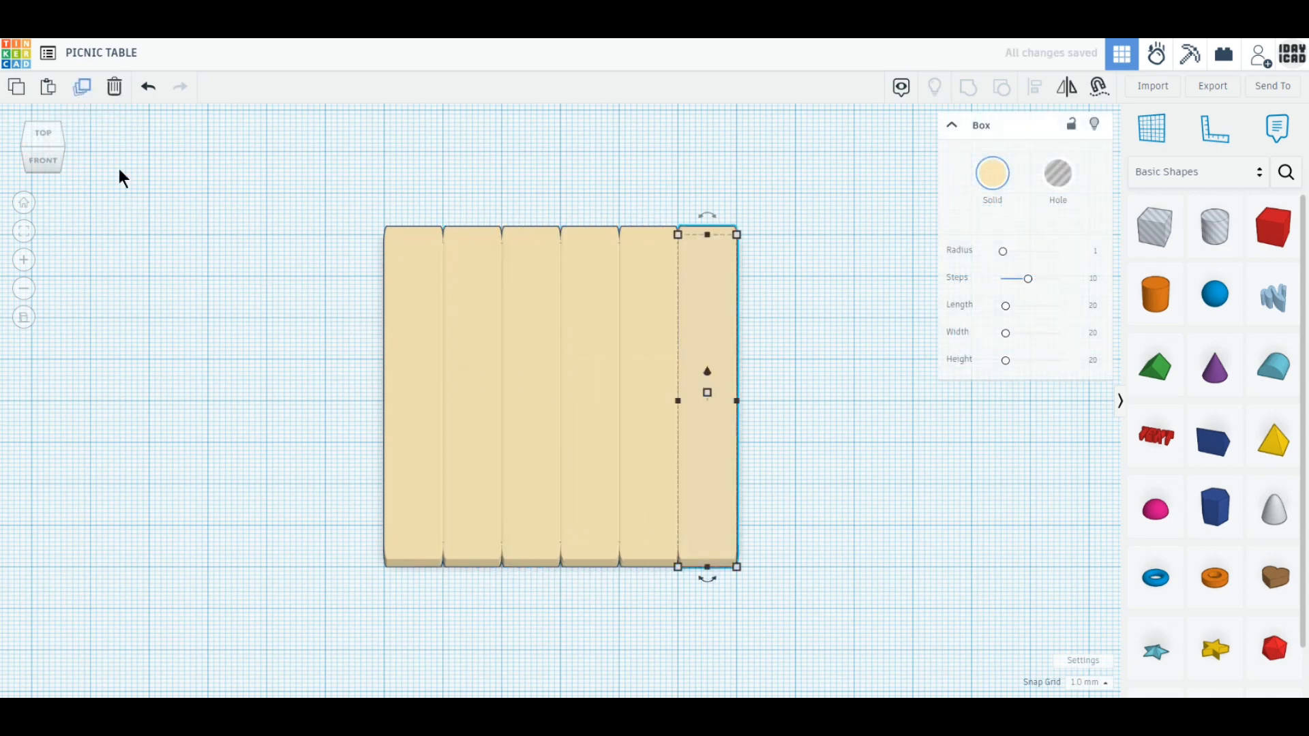
- Duplicate the tabletop's leftmost plank and move the copy about 27 mm left and 10 mm forward, clear of the tabletop
scroll(745, 522, down, 2)
click(750, 525)
click(459, 488)
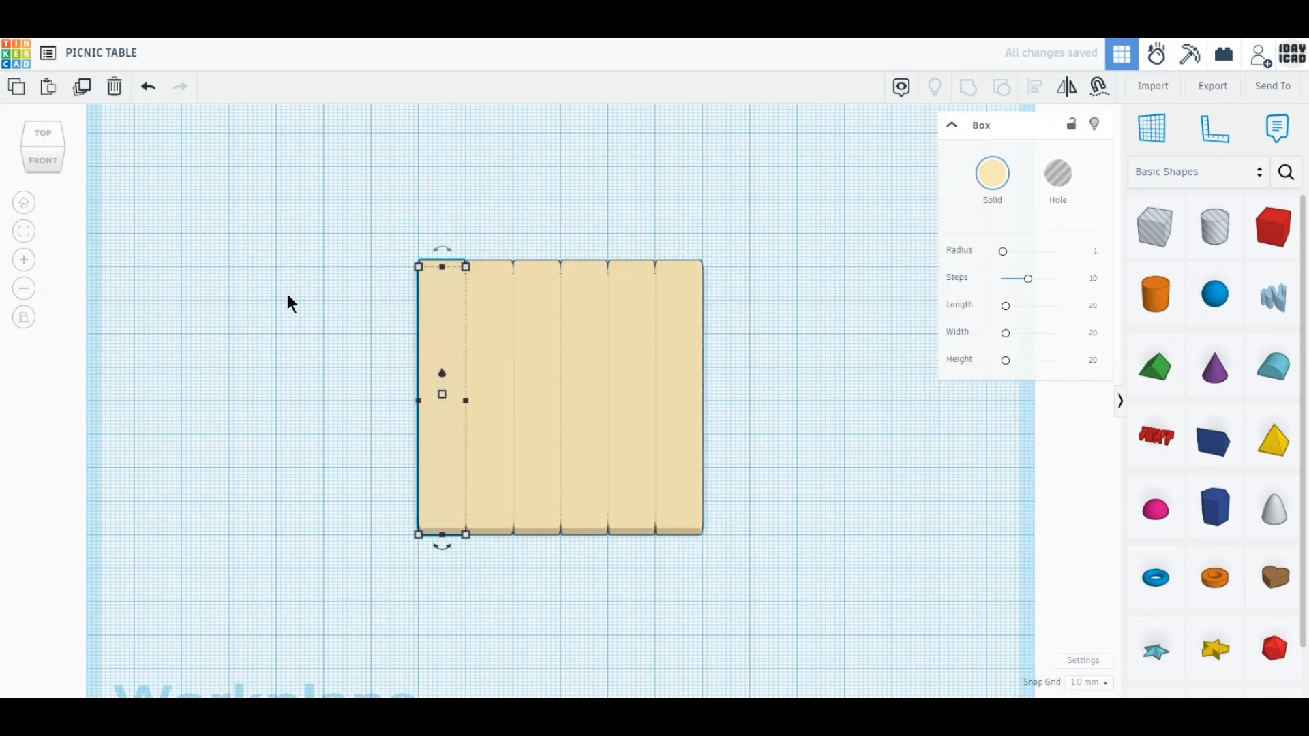
click(83, 89)
drag(439, 345, 310, 380)
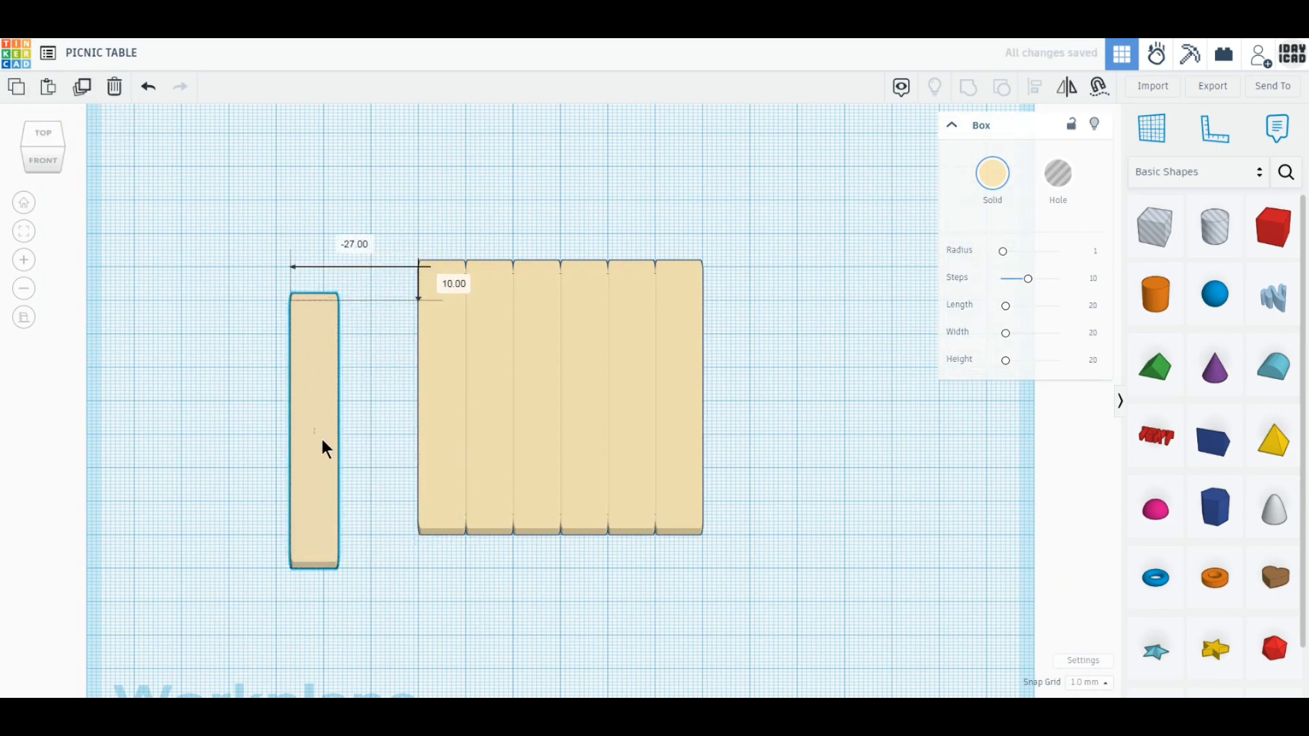
- Rotate the separate plank 90° to lie crosswise to the tabletop planks and tip it 90° onto its long edge
drag(315, 580, 343, 521)
right_drag(339, 513, 539, 447)
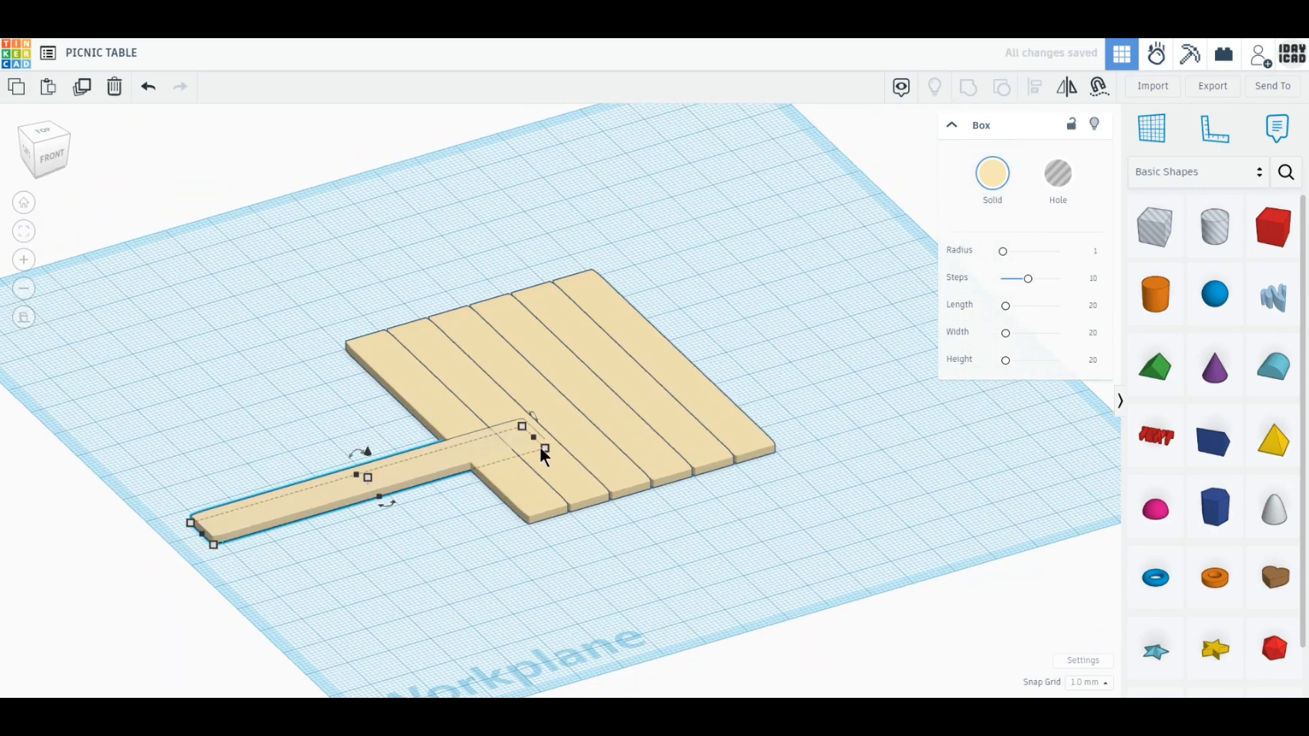
drag(534, 418, 541, 439)
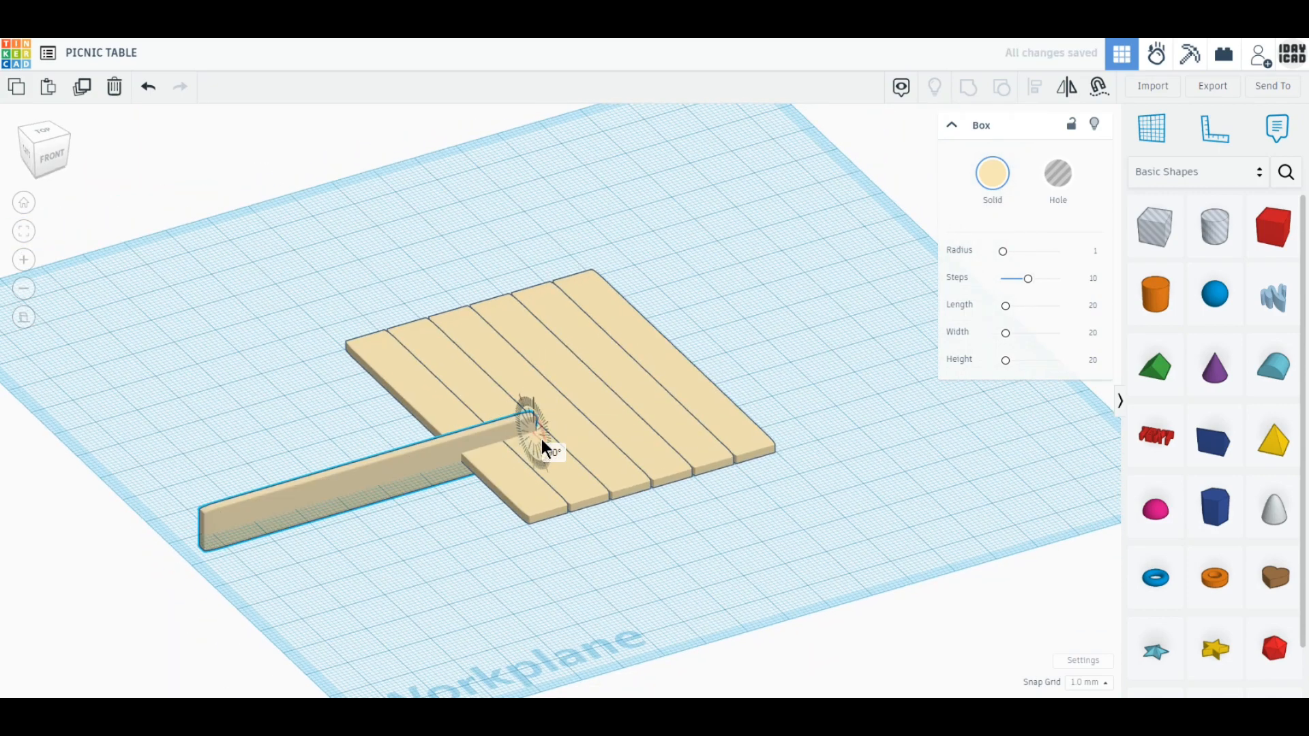
- Reduce the crosswise bar to 5 mm high, resting on the workplane, and set its length to 60 mm
drag(389, 469, 477, 486)
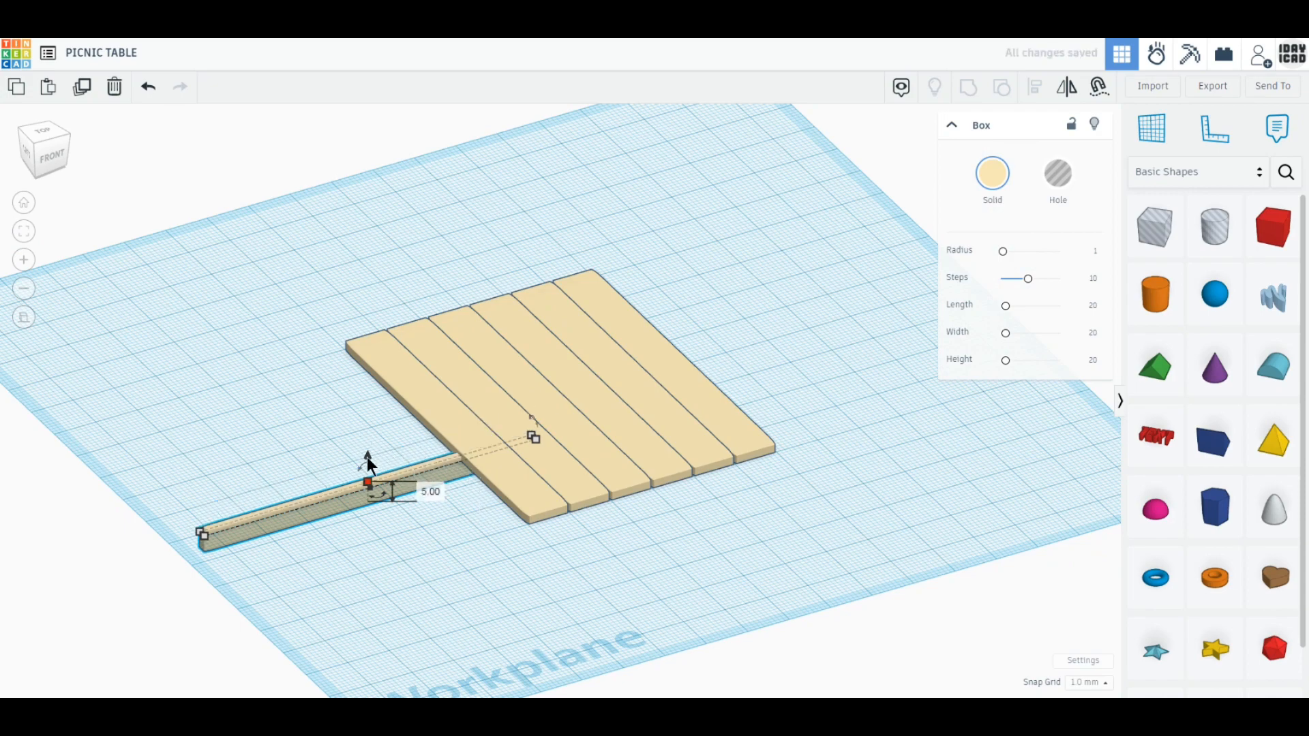
mouse_move(368, 458)
mouse_down()
mouse_move(376, 440)
mouse_move(373, 450)
mouse_up()
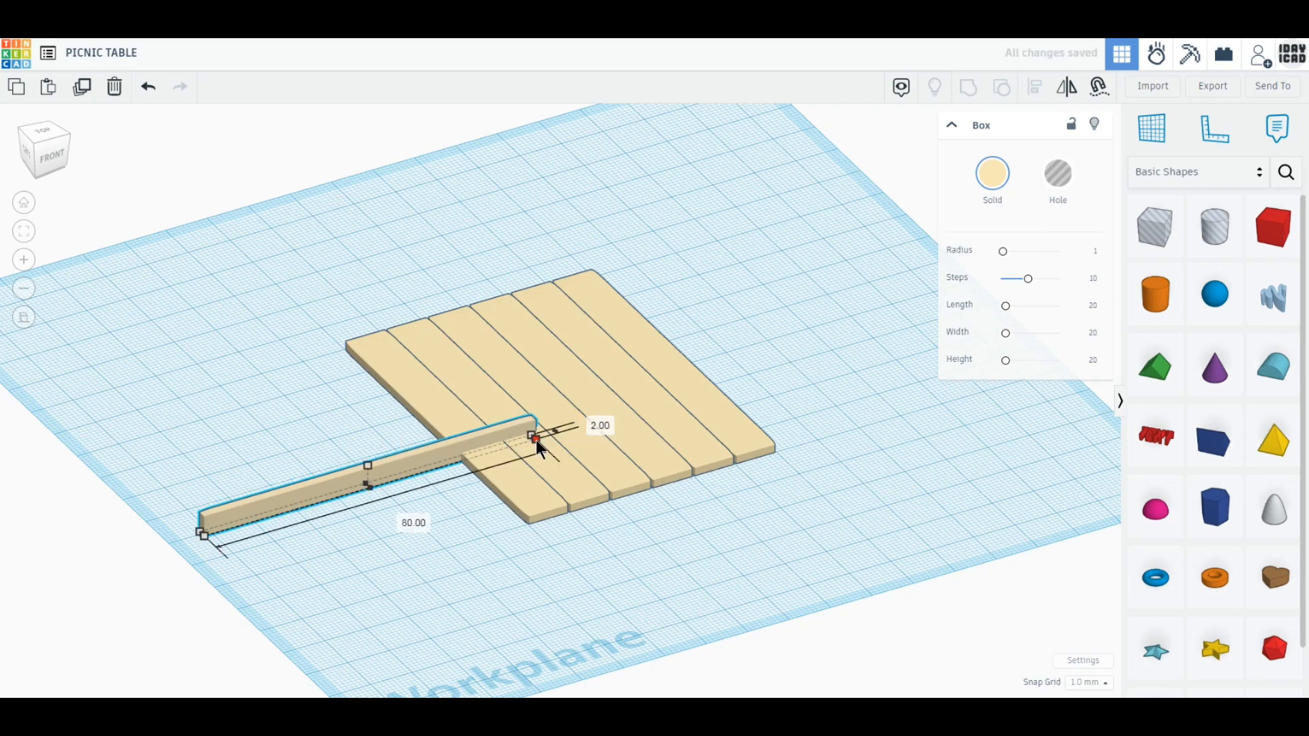
click(535, 439)
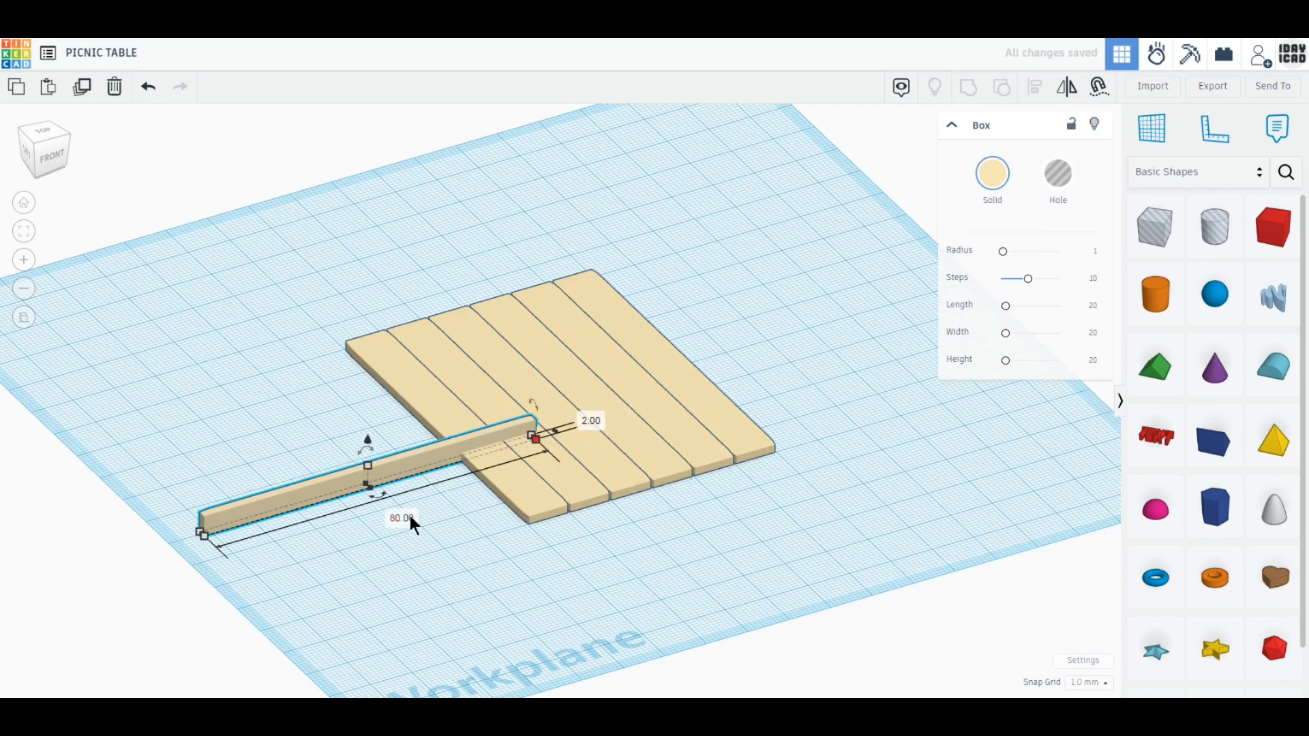
click(402, 518)
text(60)
key(Return)
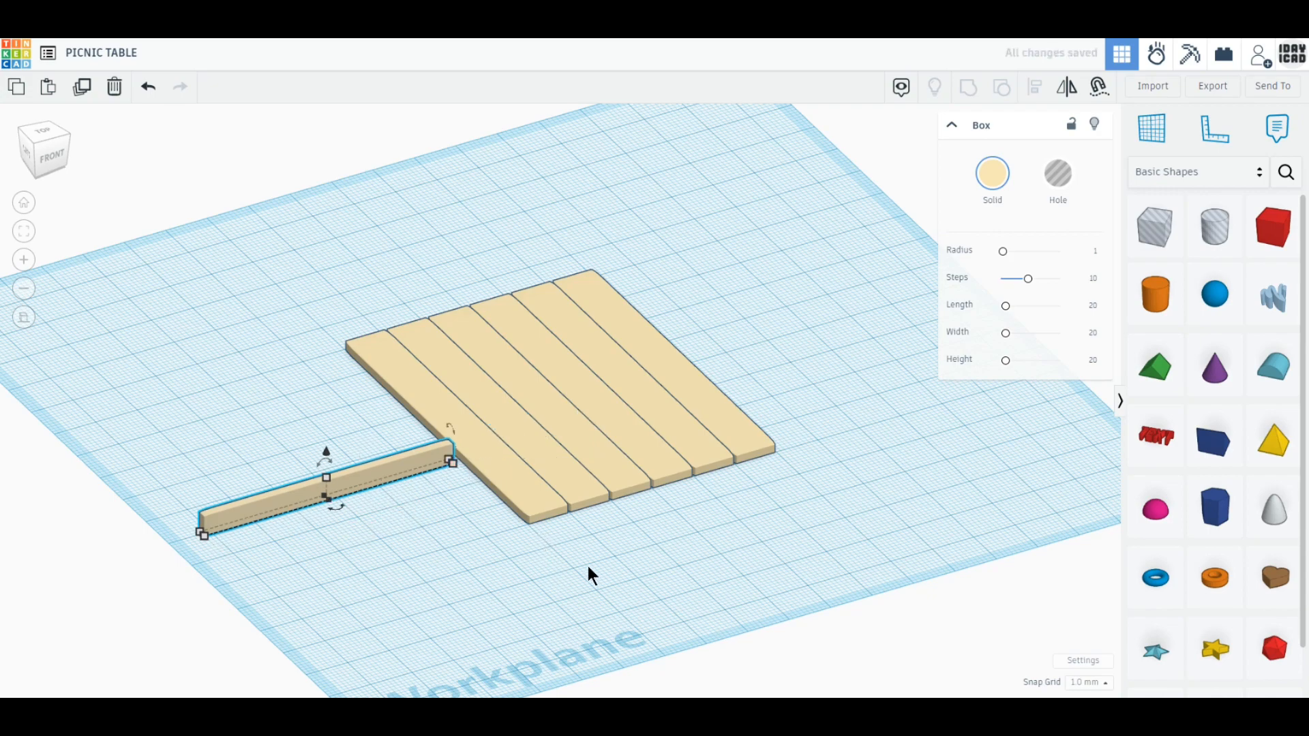
- Select the six tabletop planks and raise them 5 mm above the workplane
right_drag(651, 595, 640, 604)
drag(753, 606, 460, 444)
right_drag(590, 536, 580, 435)
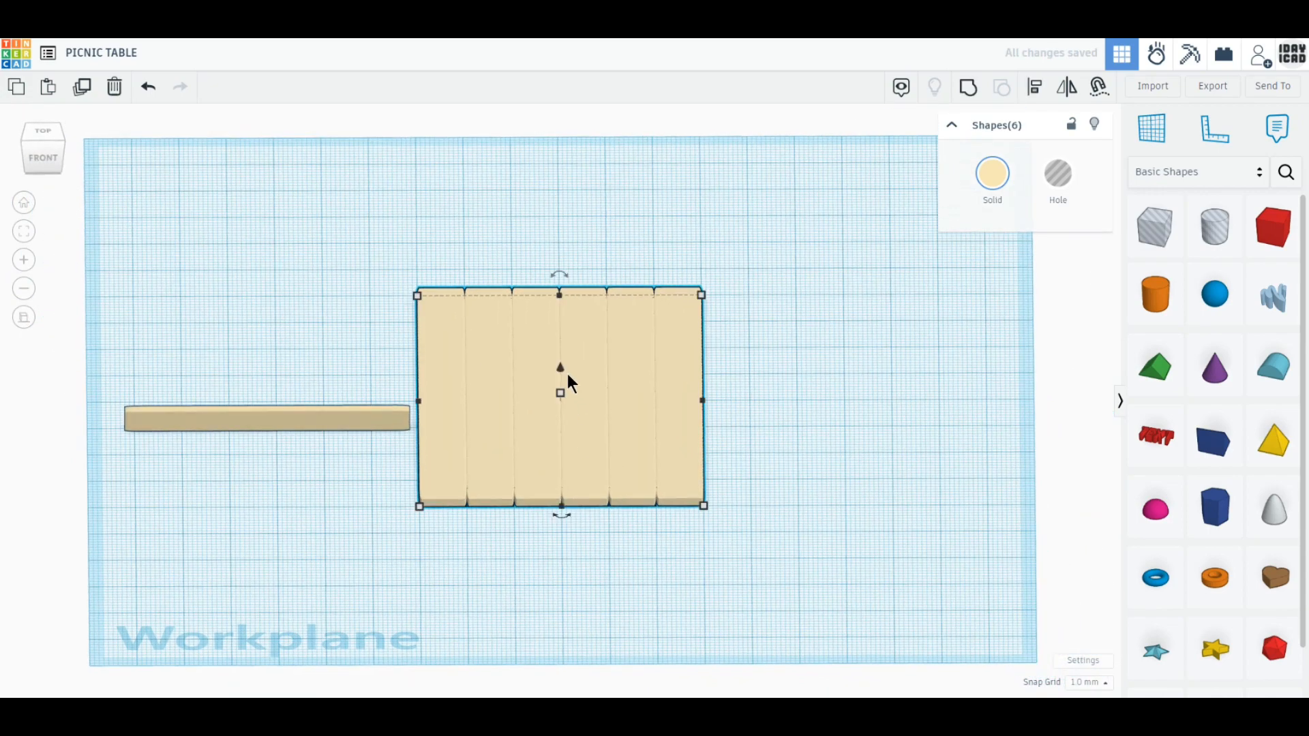
drag(560, 367, 559, 357)
click(769, 499)
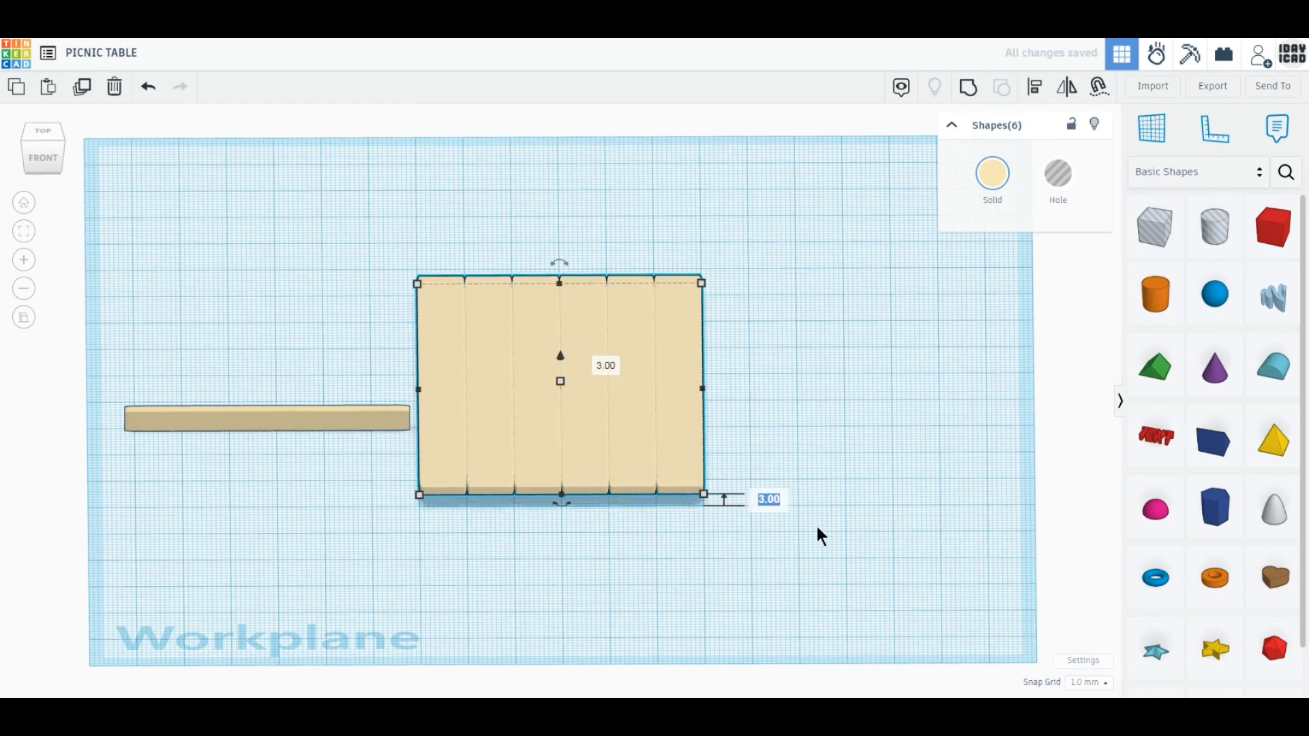
text(5)
key(Return)
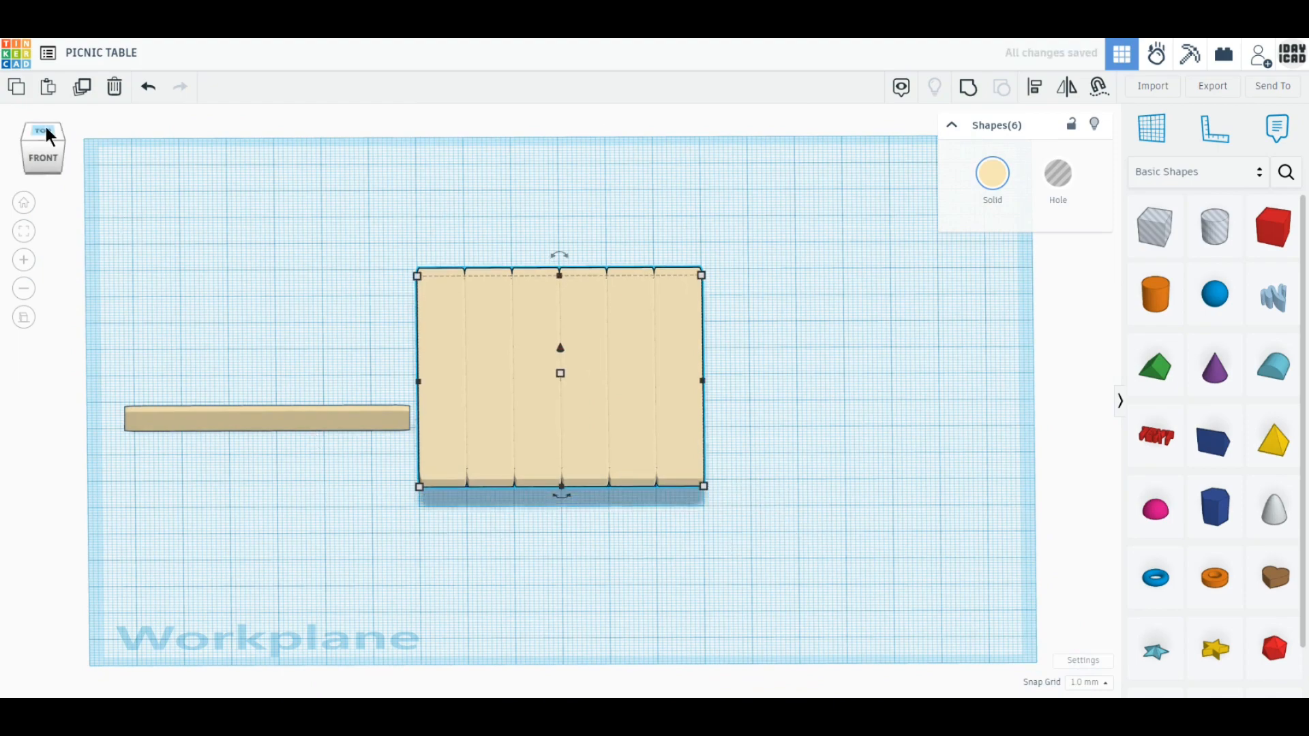
- From the top view, move the crosswise bar under the tabletop just inside its front end, flush with both long sides
click(47, 131)
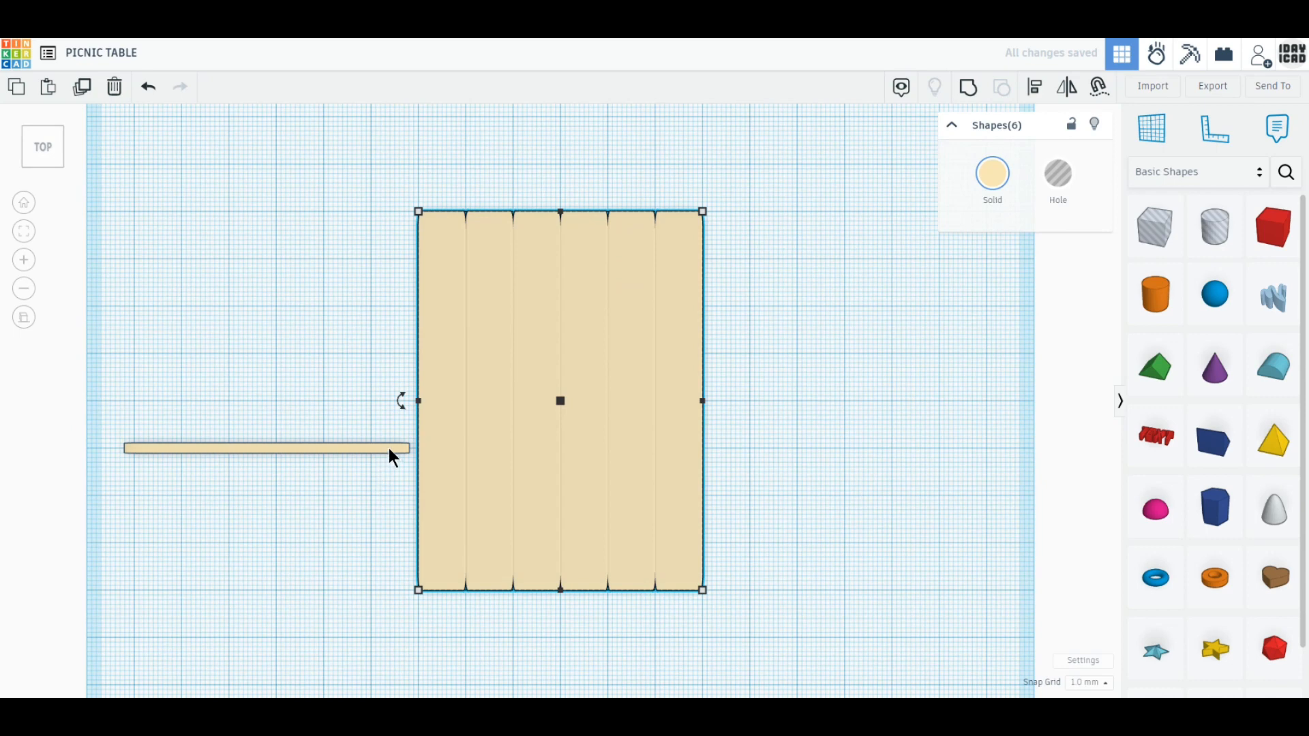
drag(388, 448, 684, 566)
right_drag(808, 575, 283, 341)
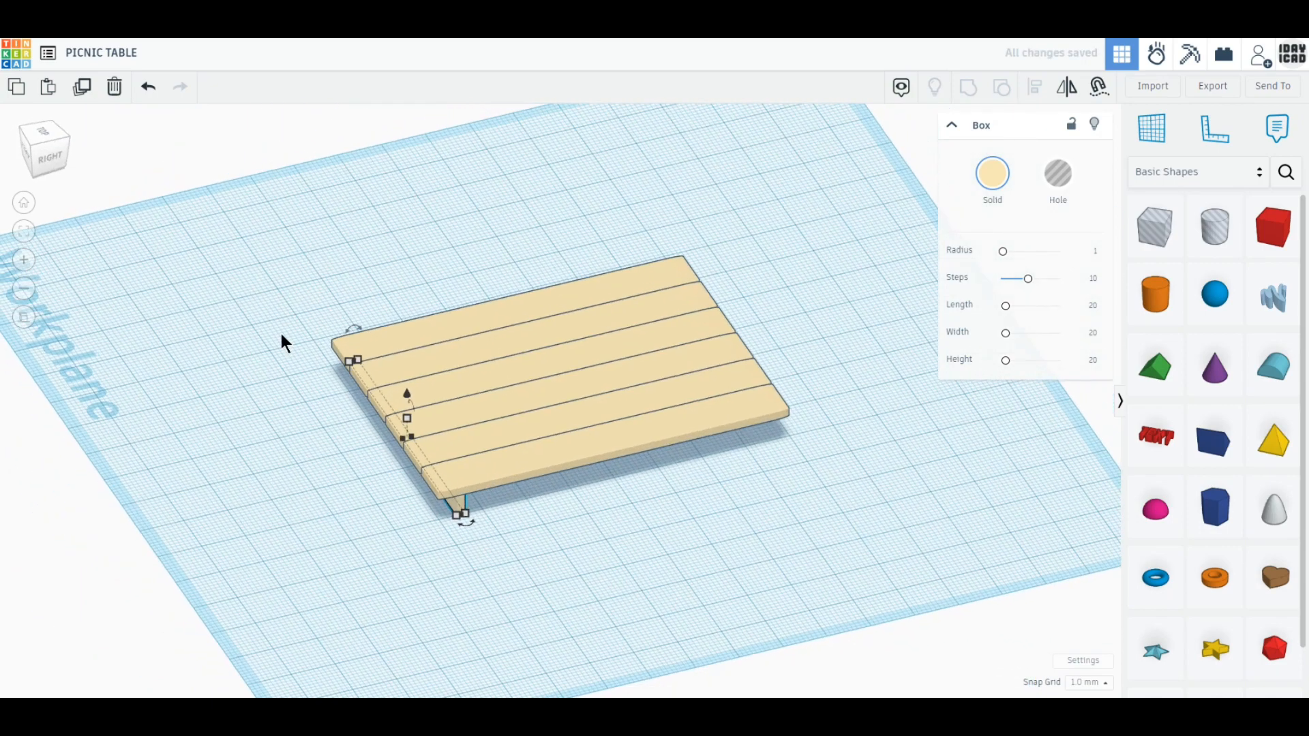
- Duplicate the support bar and move the copy under the tabletop's opposite end with a matching inset
click(62, 156)
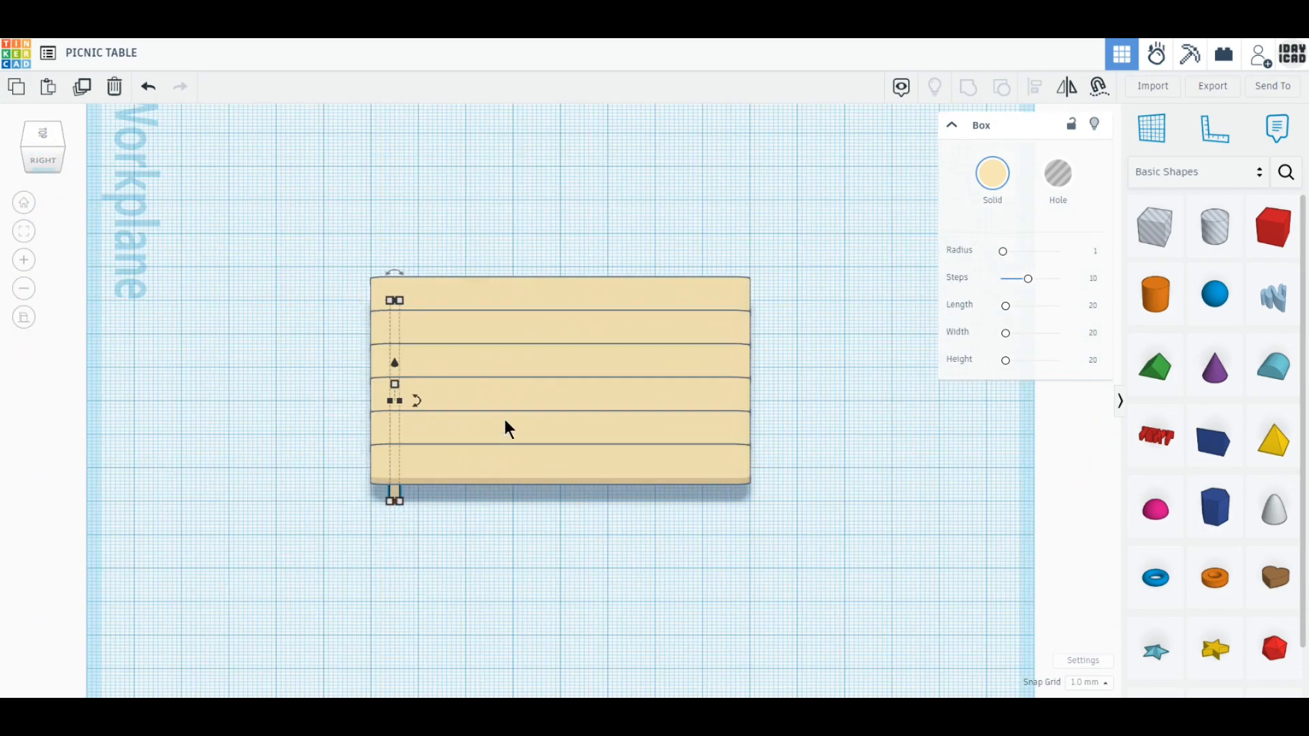
scroll(470, 351, up, 4)
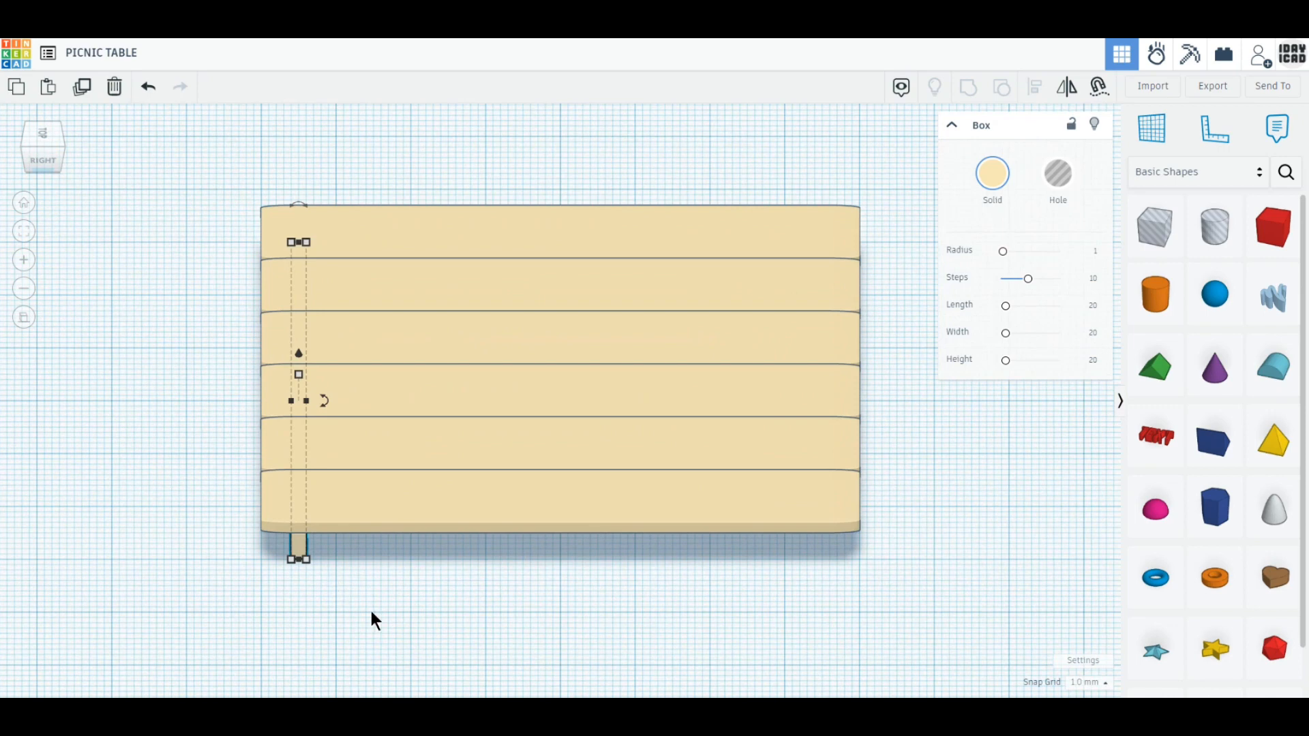
click(82, 88)
drag(298, 552, 824, 541)
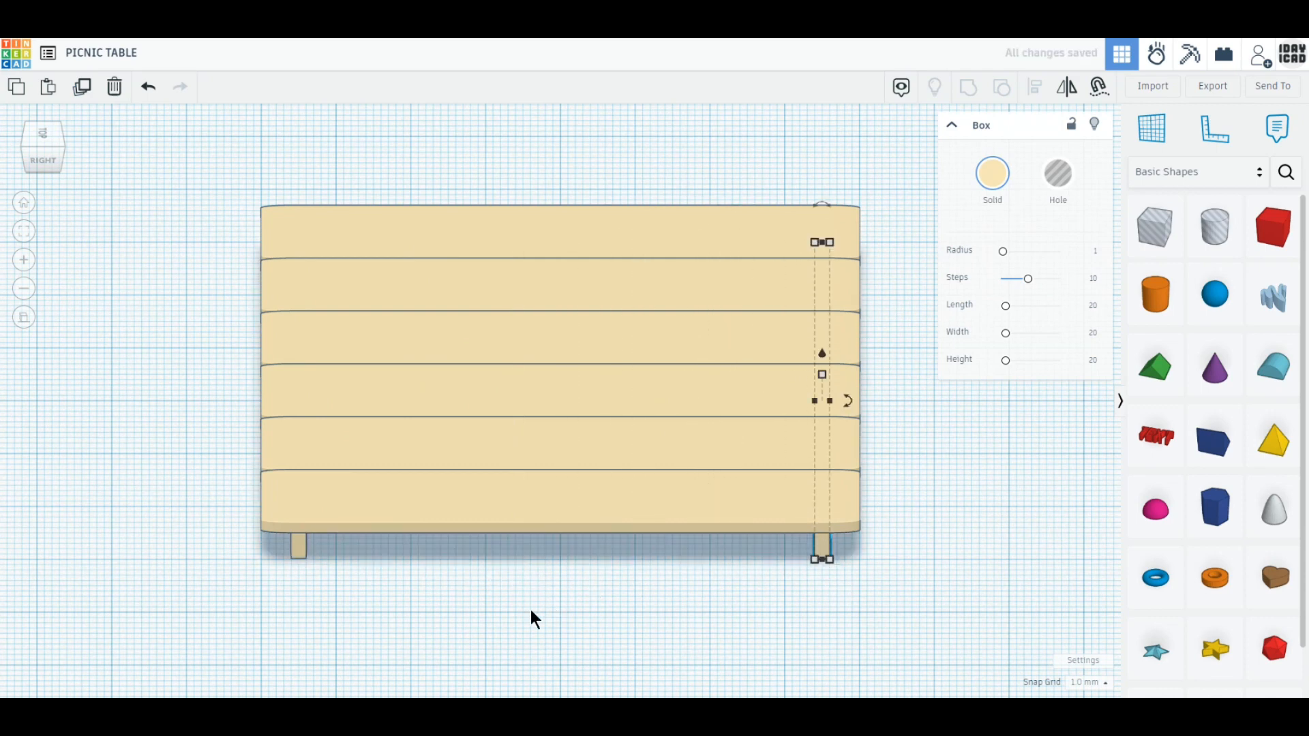
- Select the whole tabletop with both support bars and raise it 40 mm above the workplane
scroll(533, 612, down, 1)
scroll(533, 612, down, 2)
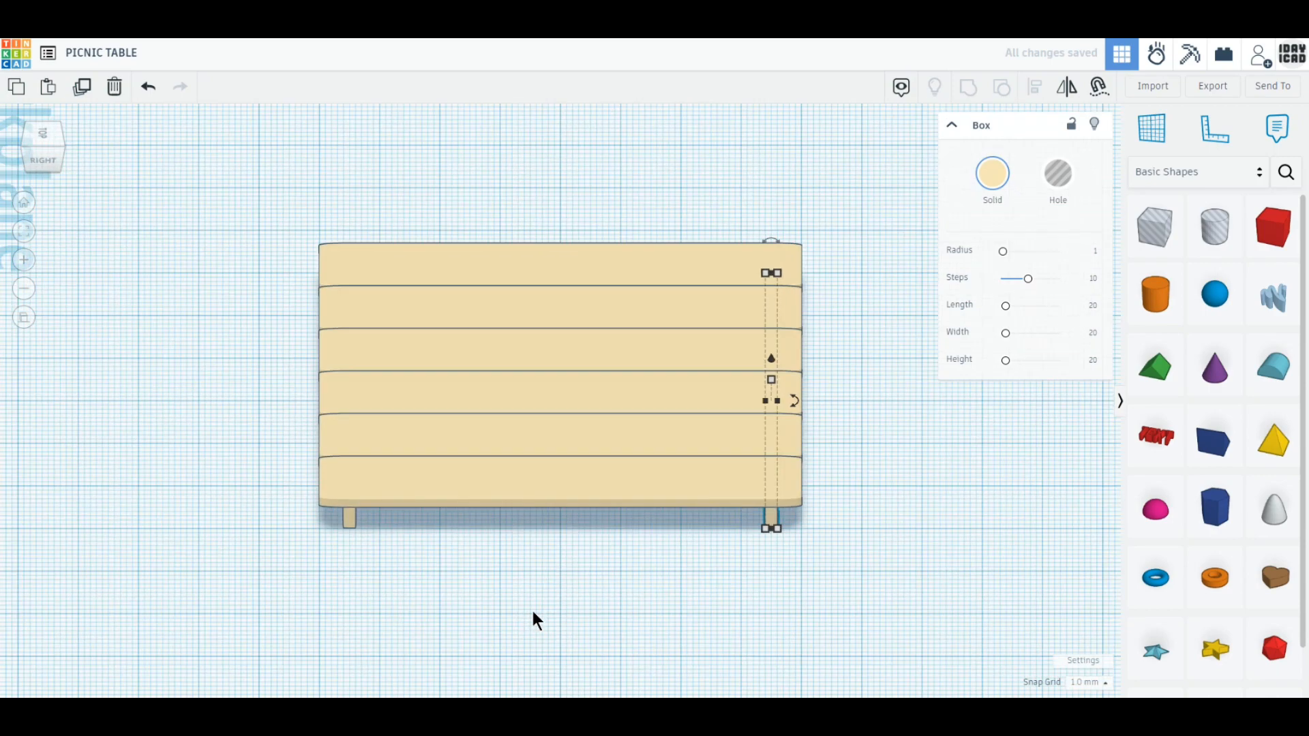
click(359, 605)
right_drag(313, 607, 608, 570)
click(42, 139)
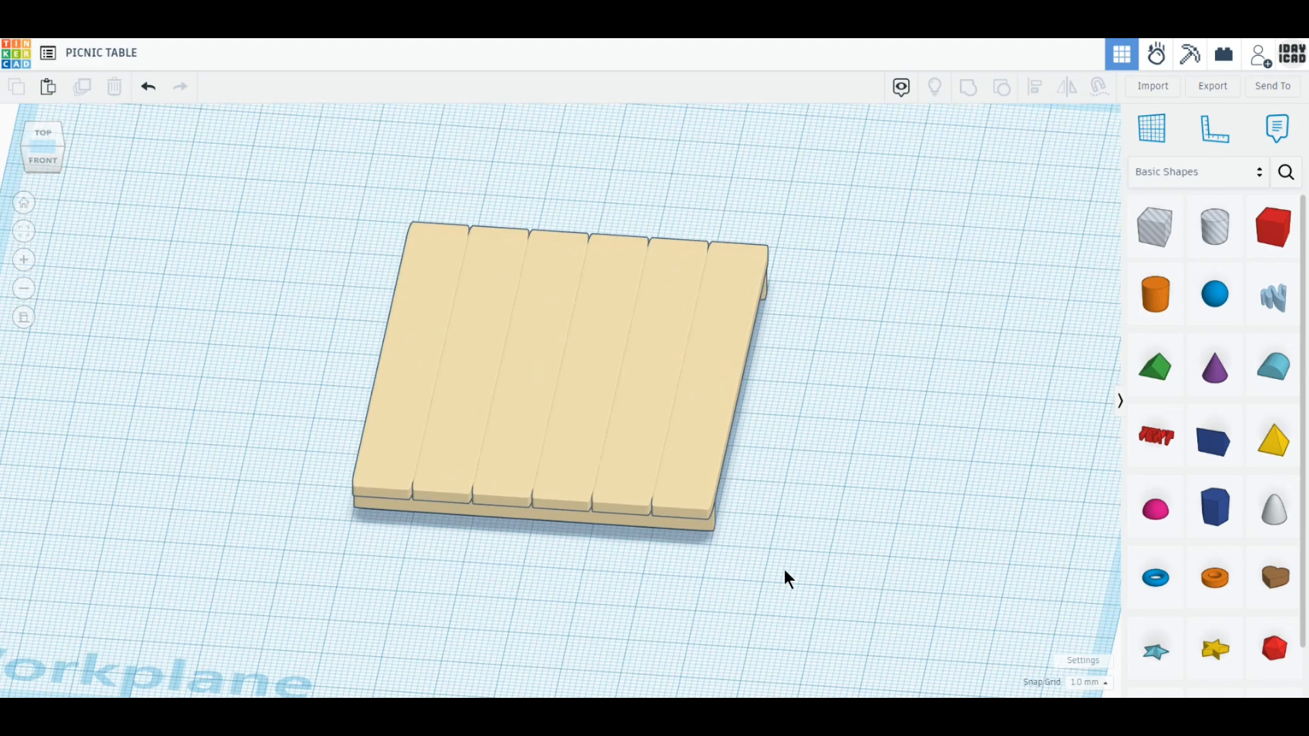
drag(811, 588, 334, 254)
click(43, 162)
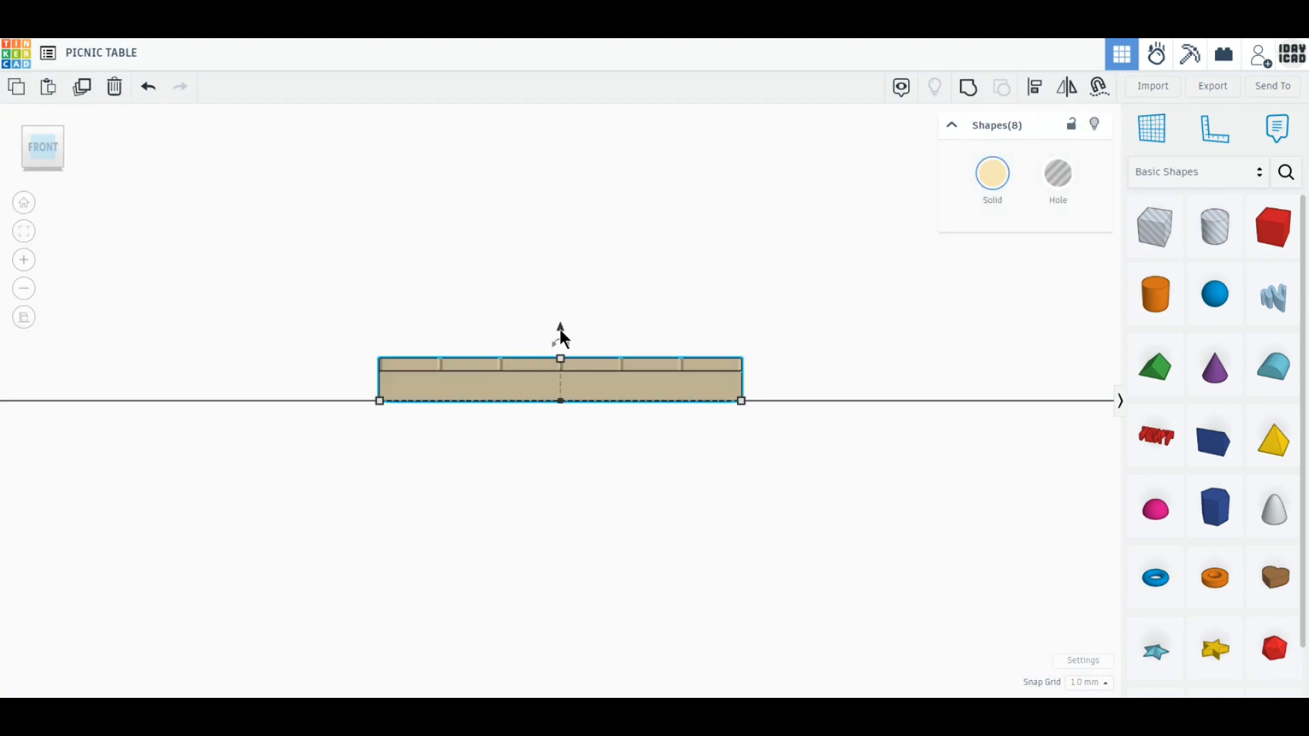
drag(560, 336, 560, 270)
click(807, 373)
text(40)
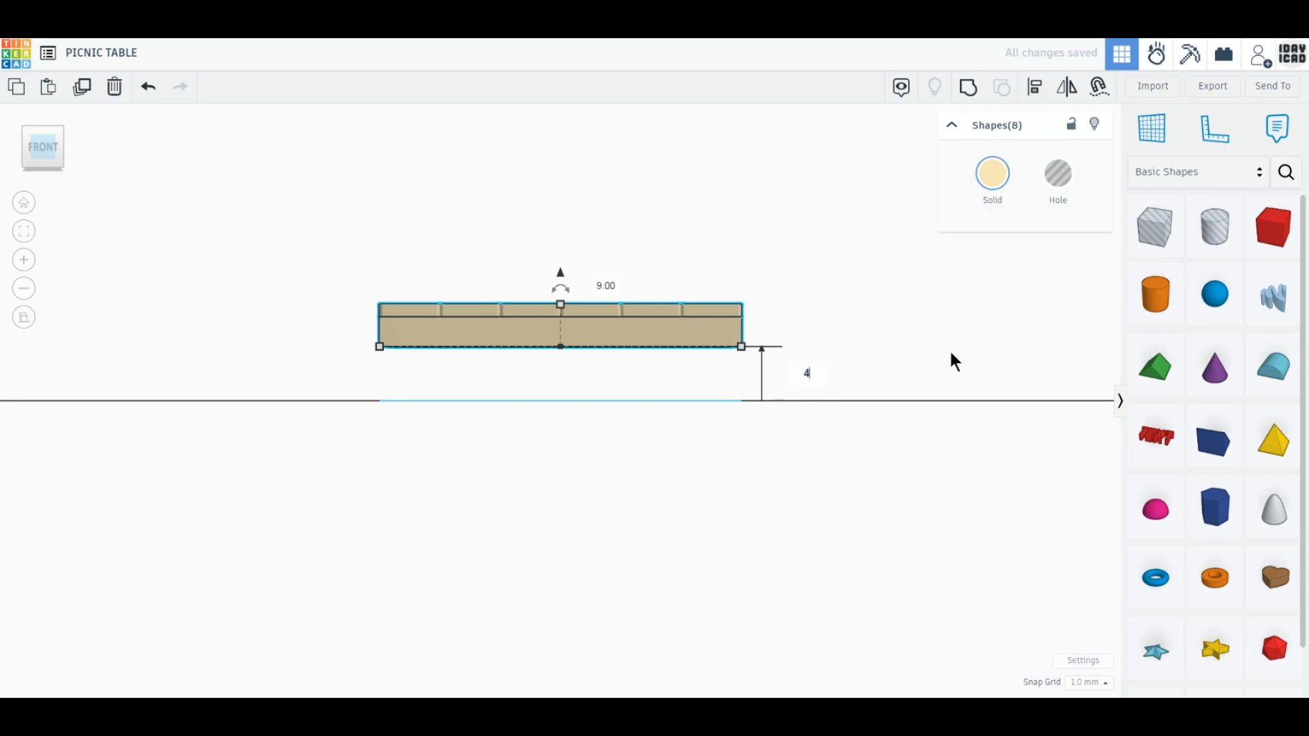
key(Return)
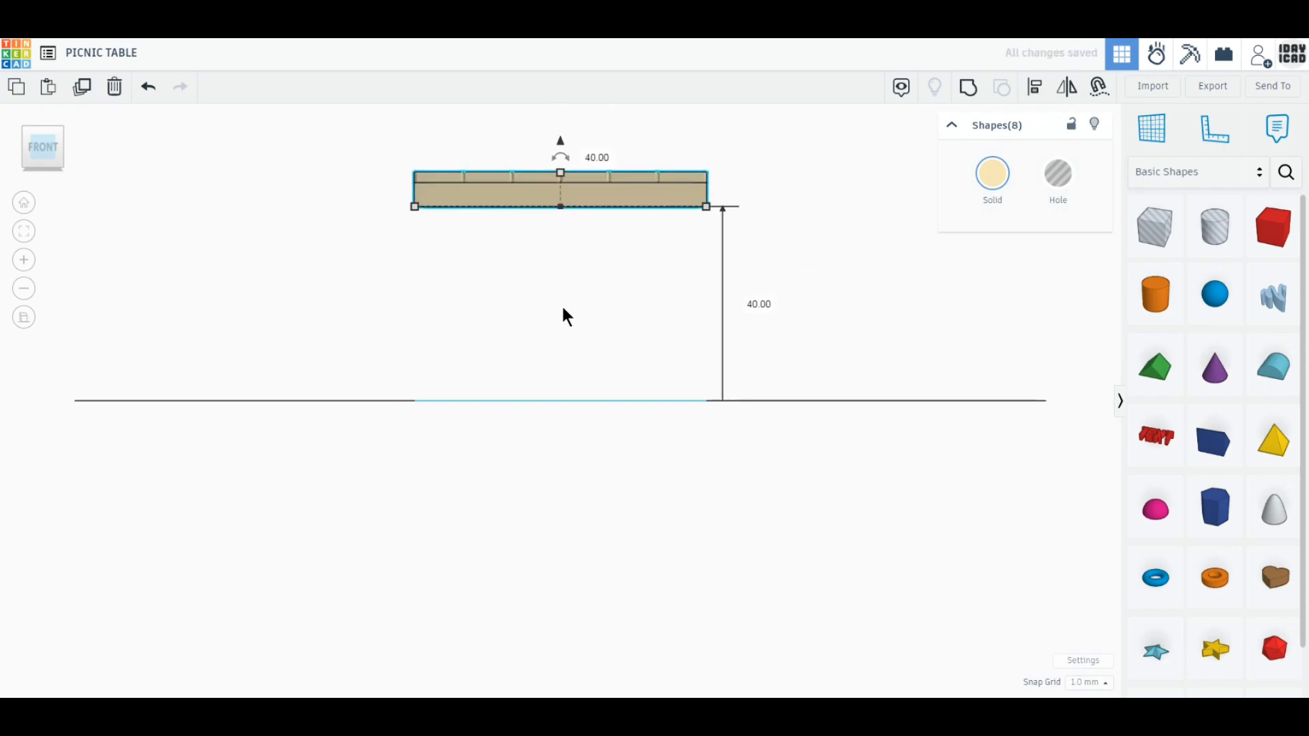
- Add a wedge to the workplane beside the tabletop and rotate it -90° about the vertical axis so its slope faces sideways
right_drag(562, 305, 601, 442)
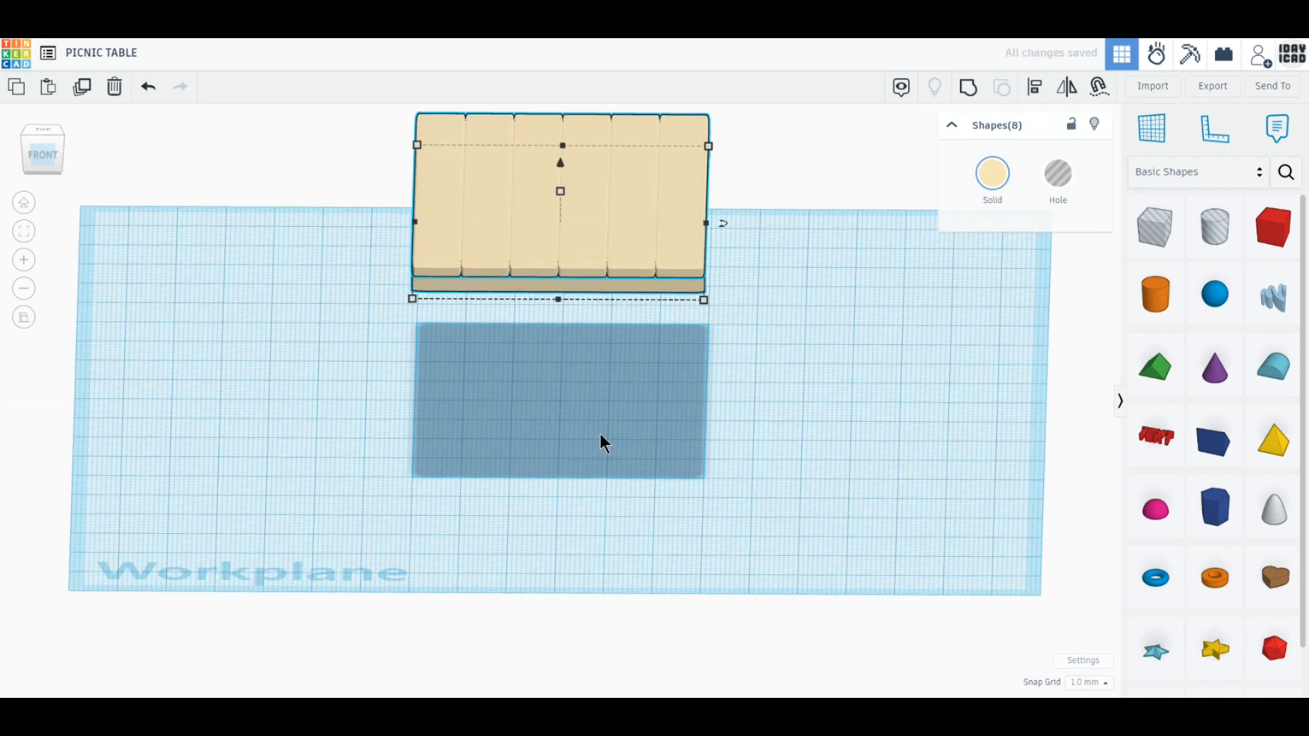
click(604, 437)
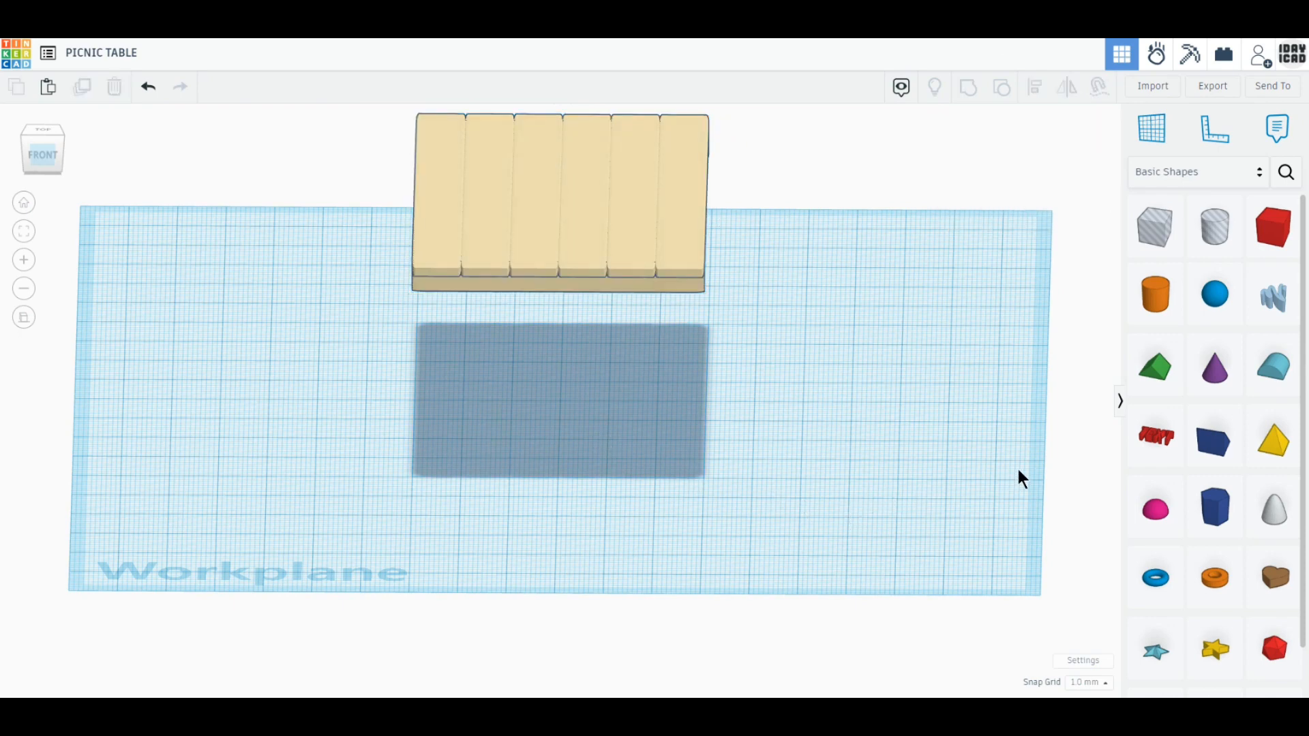
drag(1214, 442, 802, 491)
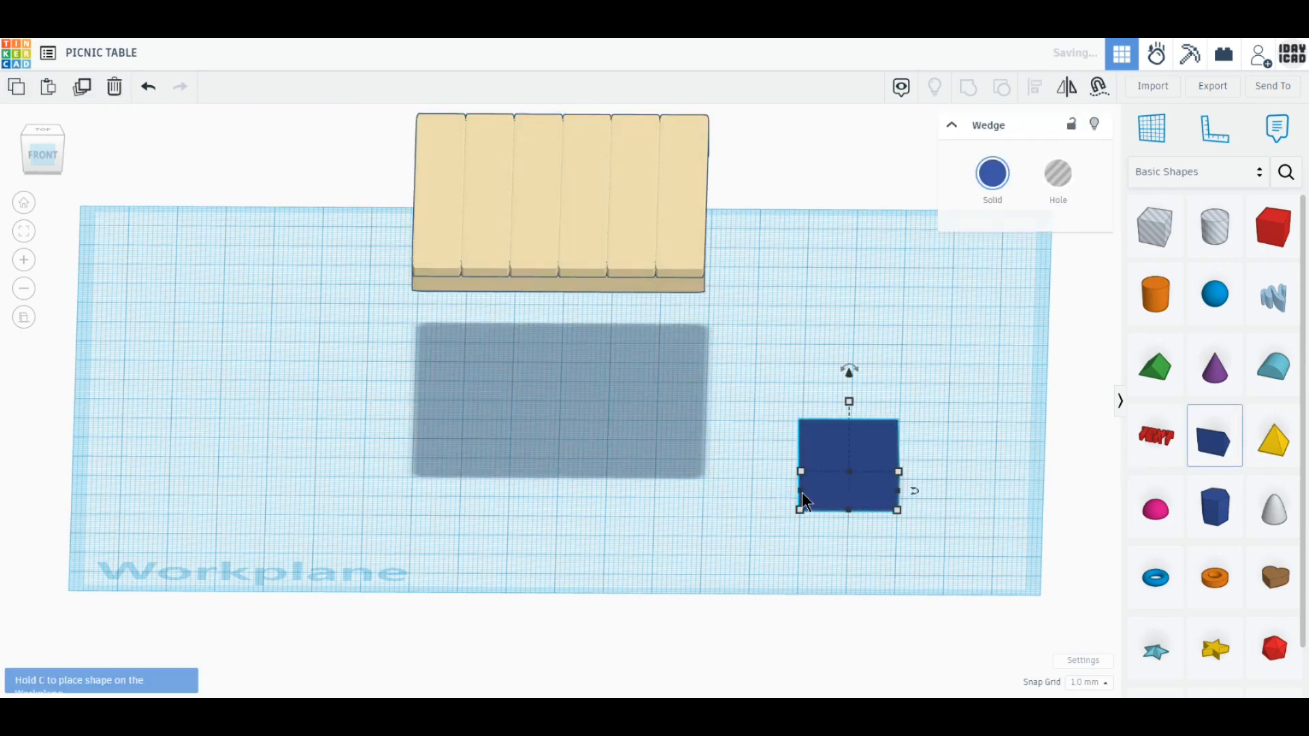
drag(916, 491, 856, 513)
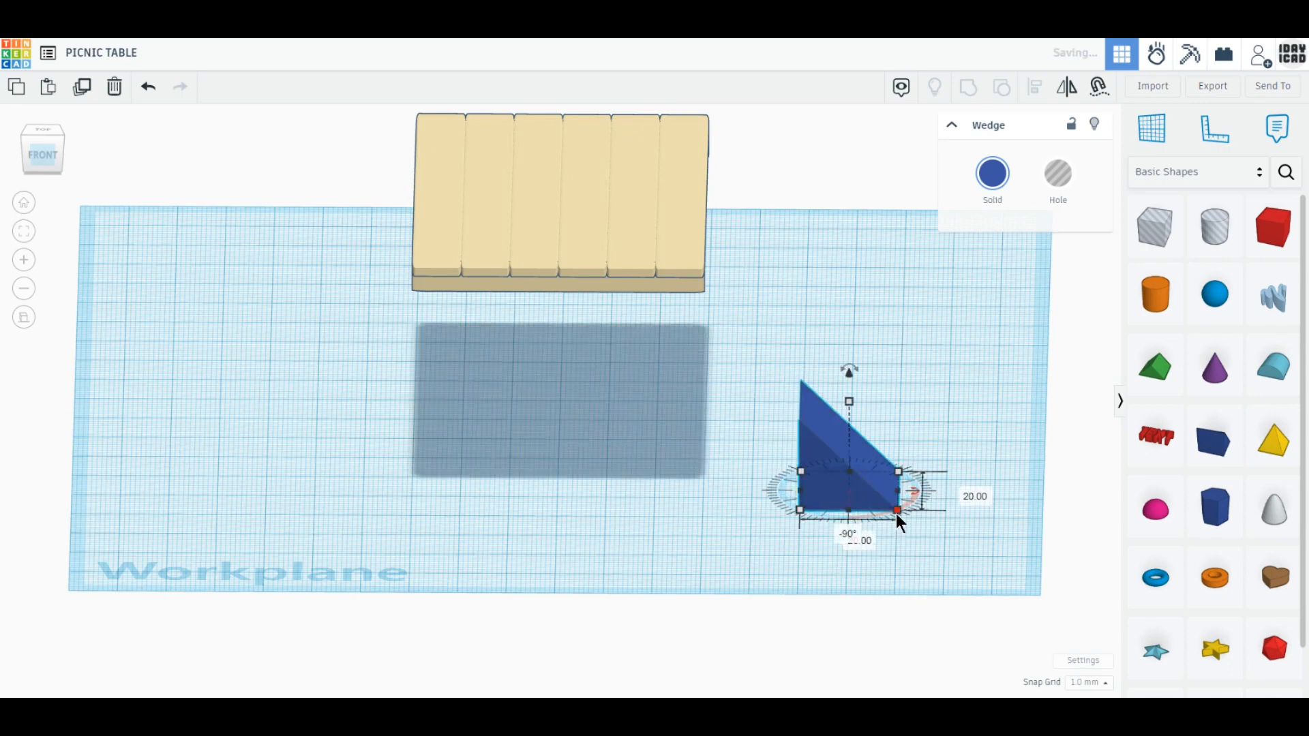
- Set the wedge's base width to 10 mm
click(848, 535)
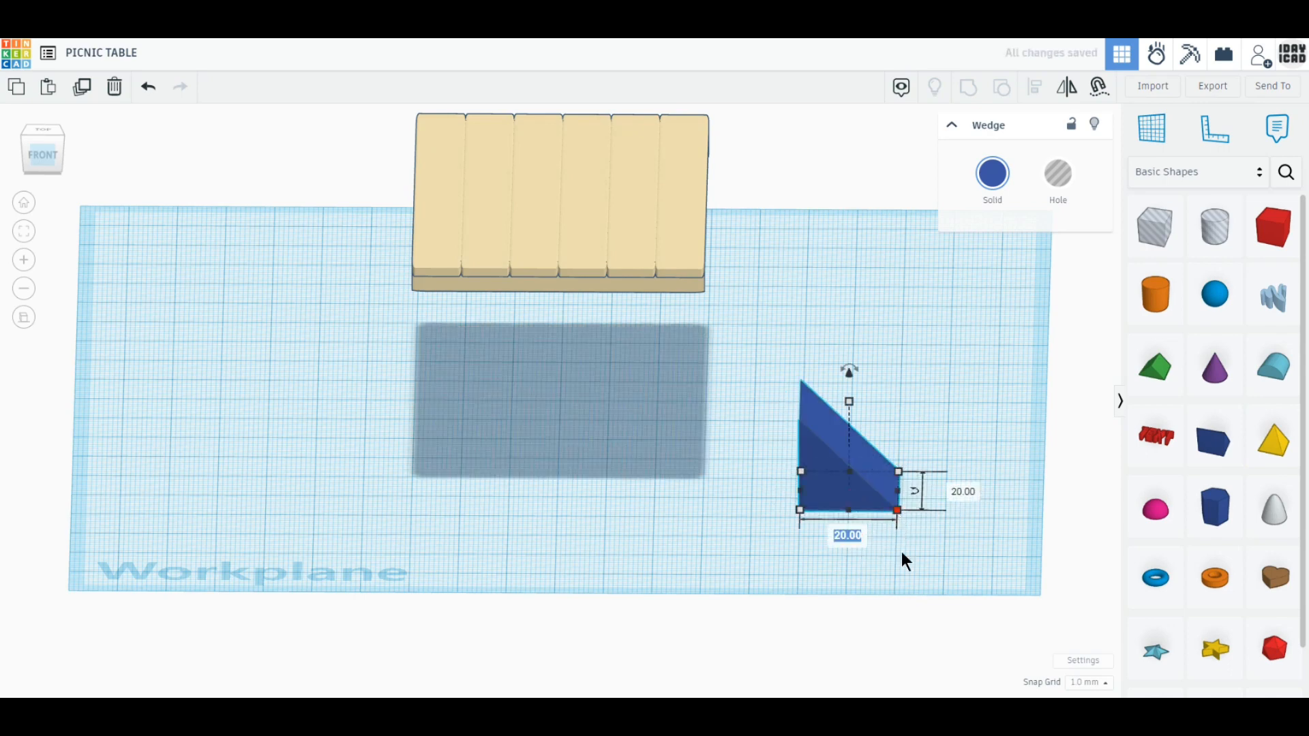
text(10)
key(Return)
click(921, 490)
text(20)
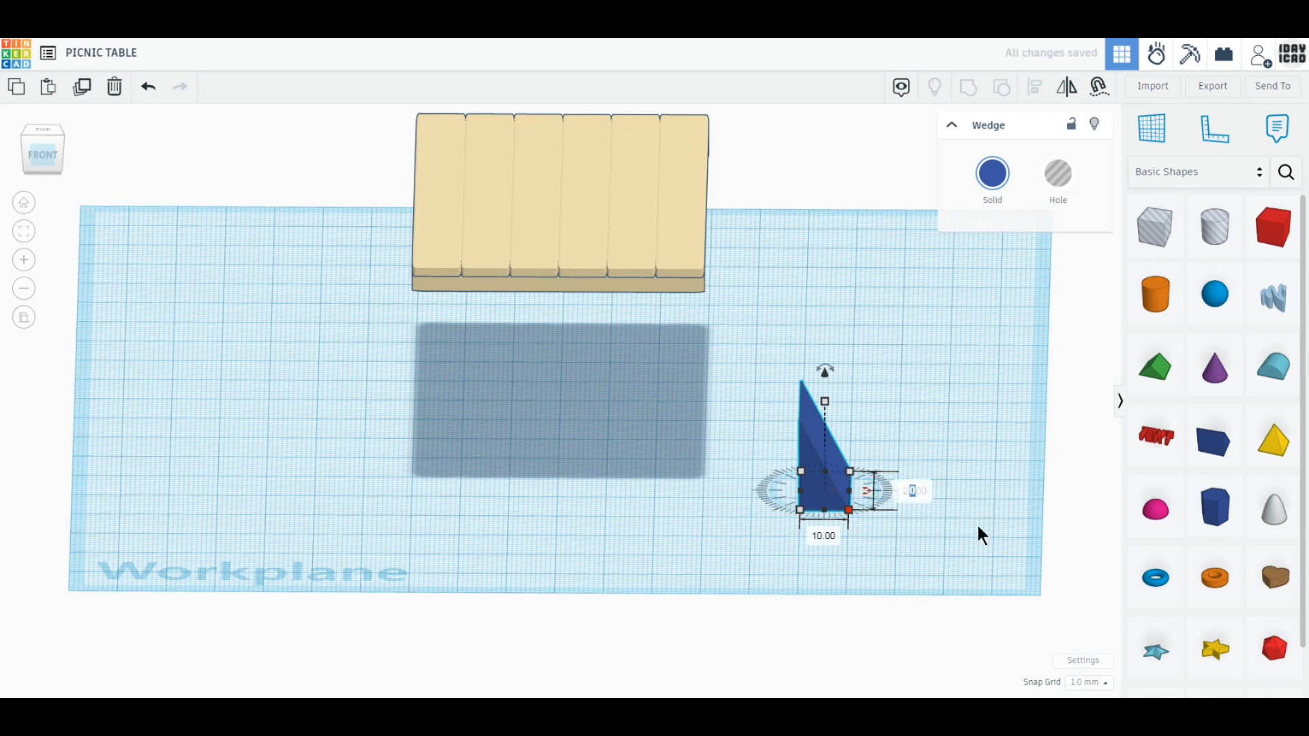
key(Return)
right_drag(960, 541, 933, 554)
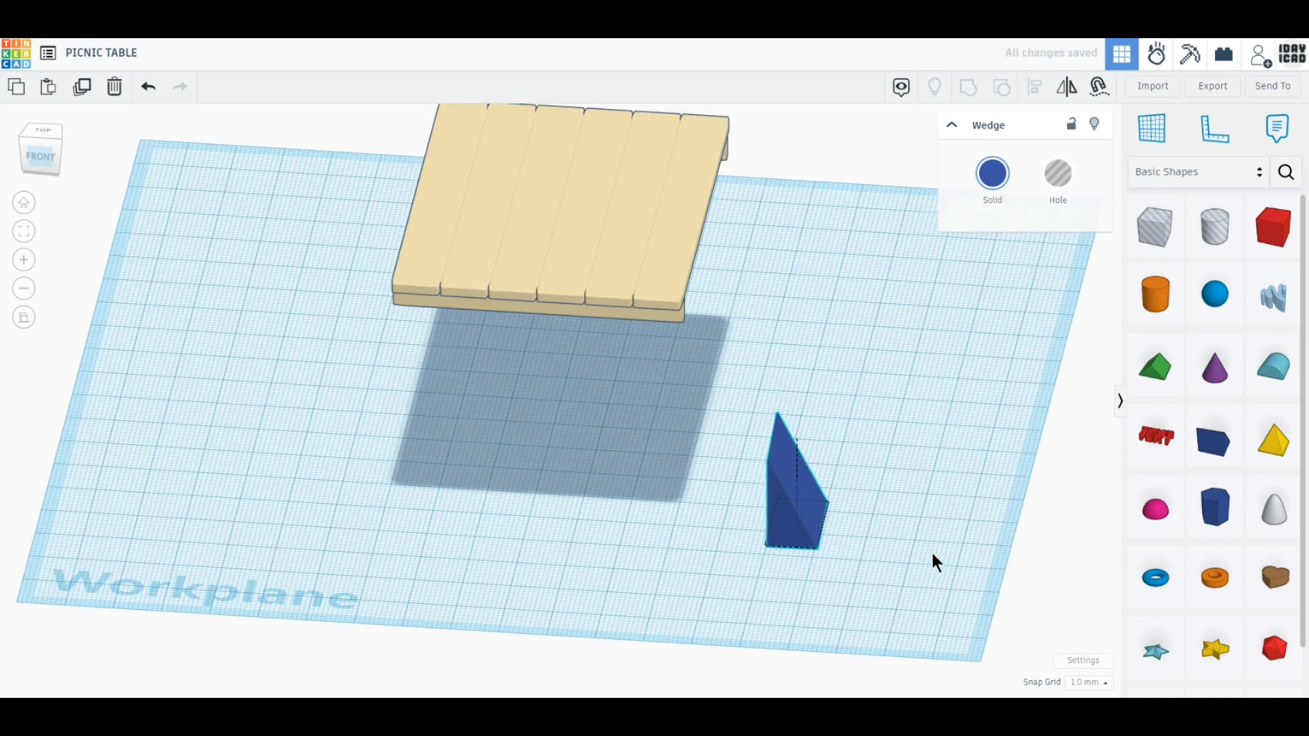
click(143, 91)
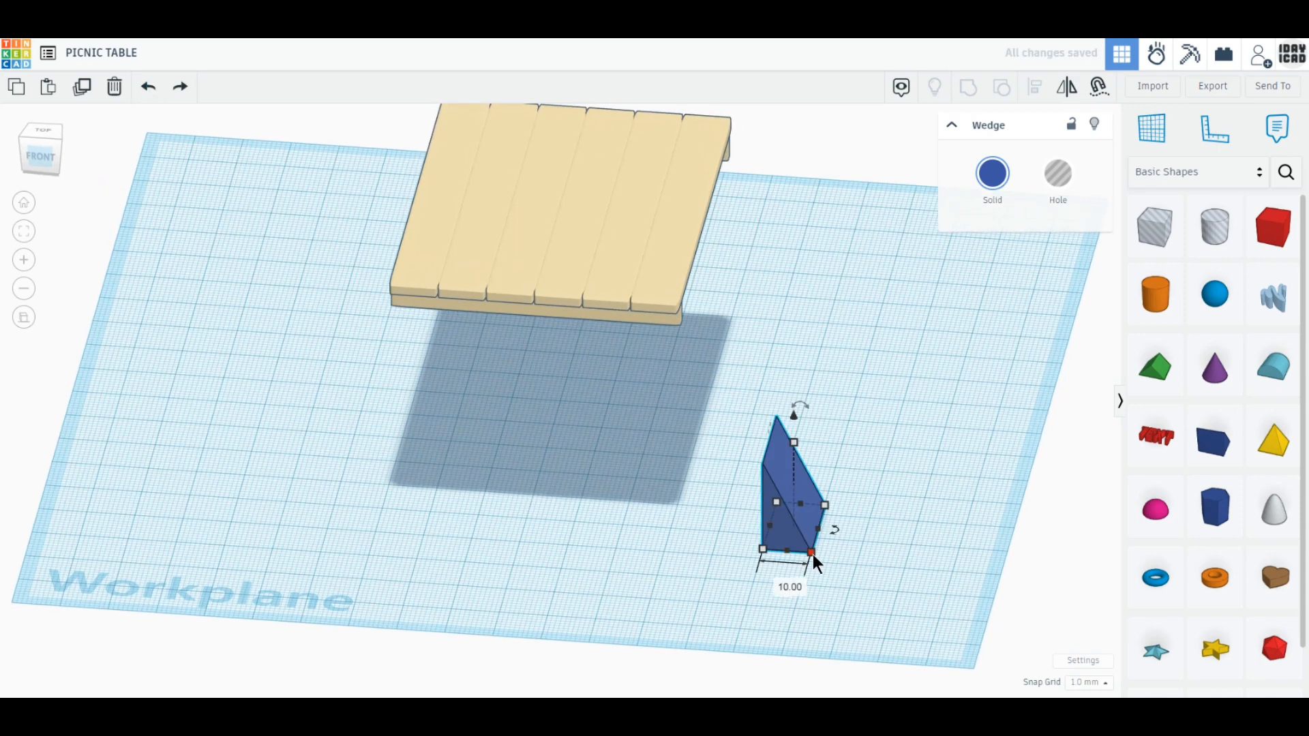
- Make the wedge 2 mm thick and 45 mm tall
mouse_move(813, 554)
click(883, 533)
text(2)
key(Return)
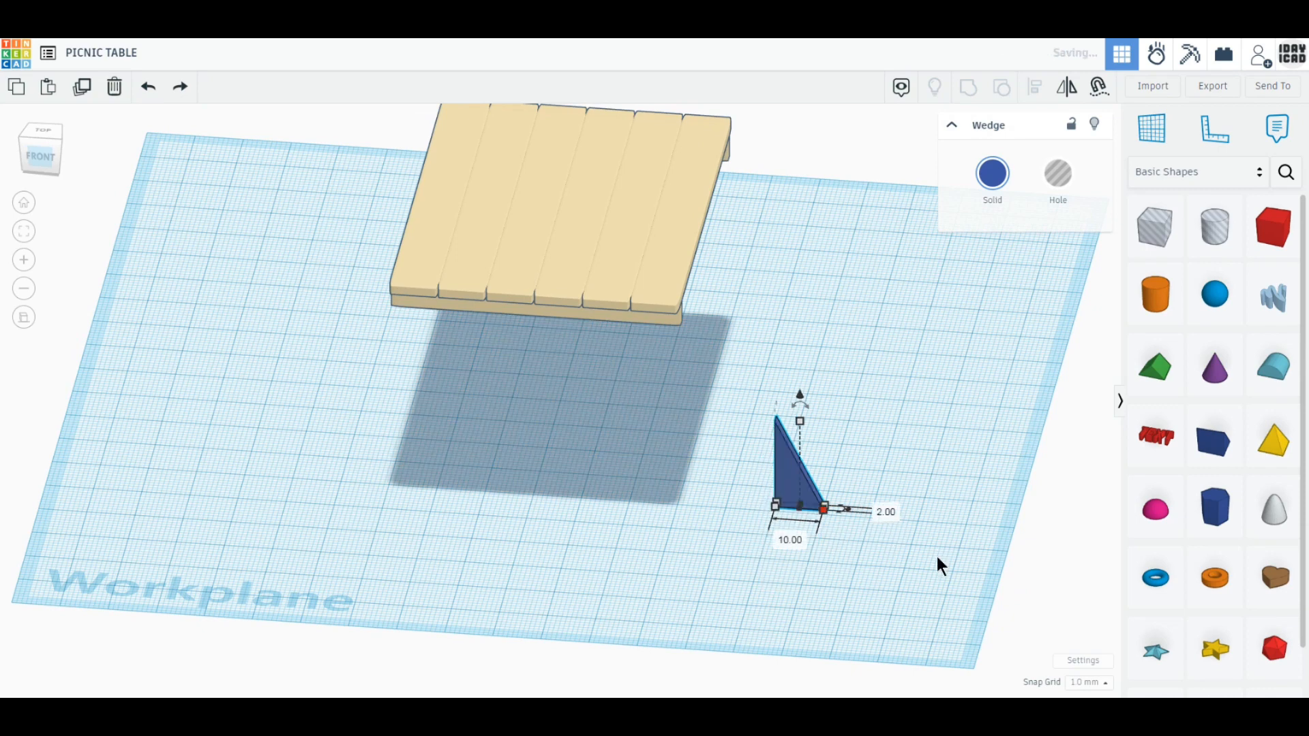
mouse_move(803, 422)
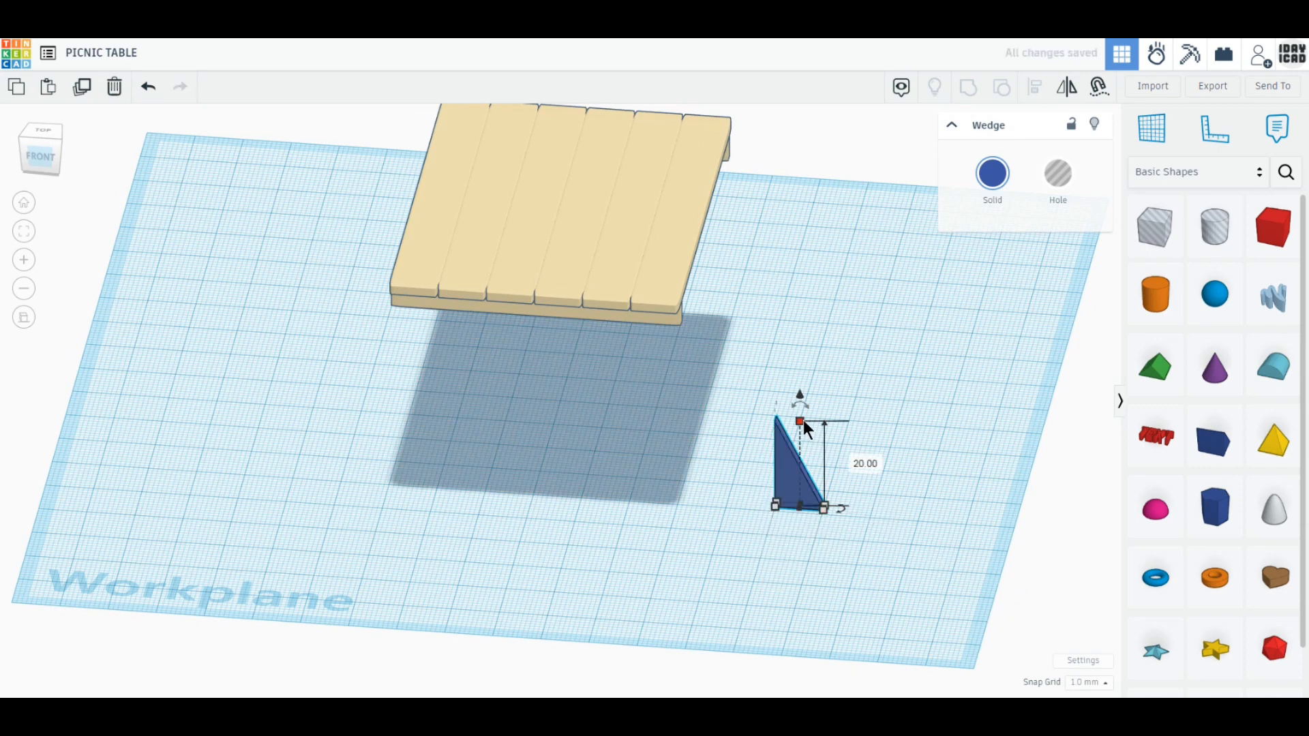
click(865, 464)
text(45)
key(Return)
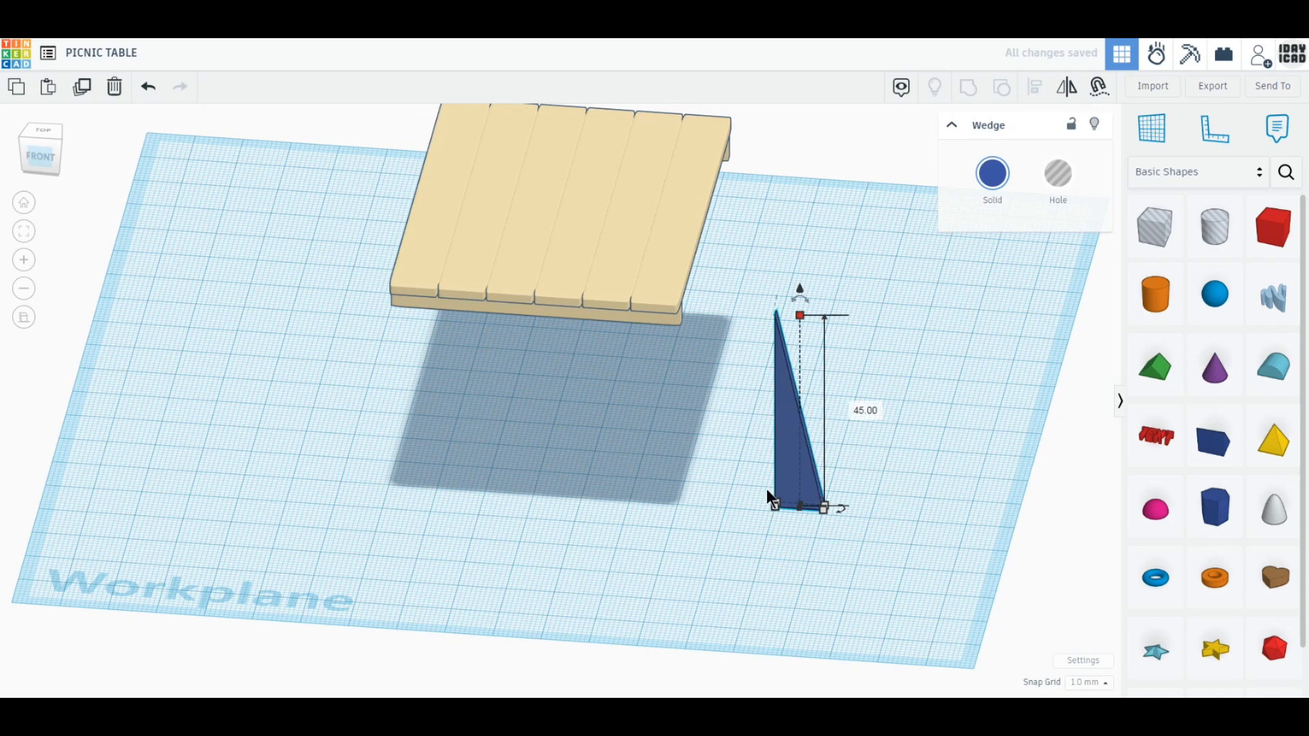
- Duplicate the wedge, shift the copy 10 mm toward the table, and flip it vertically and horizontally to complete a slanted leg
click(35, 150)
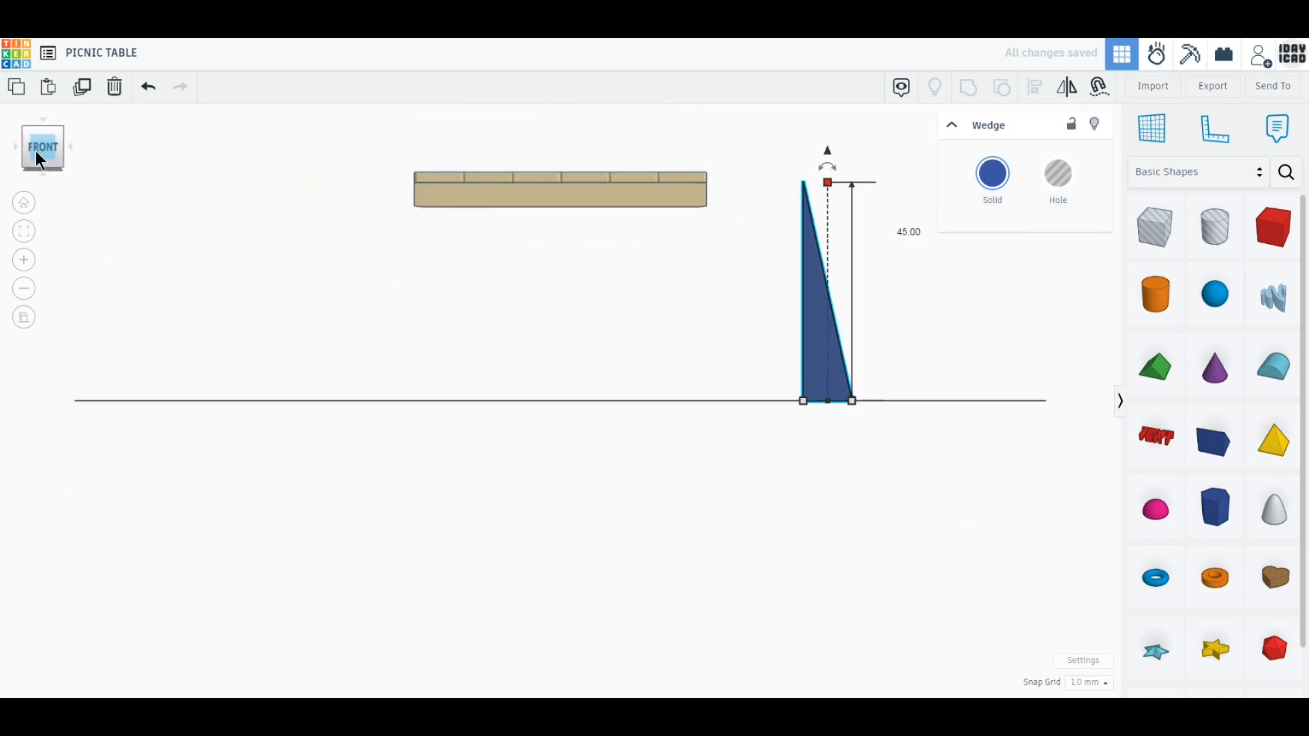
click(46, 128)
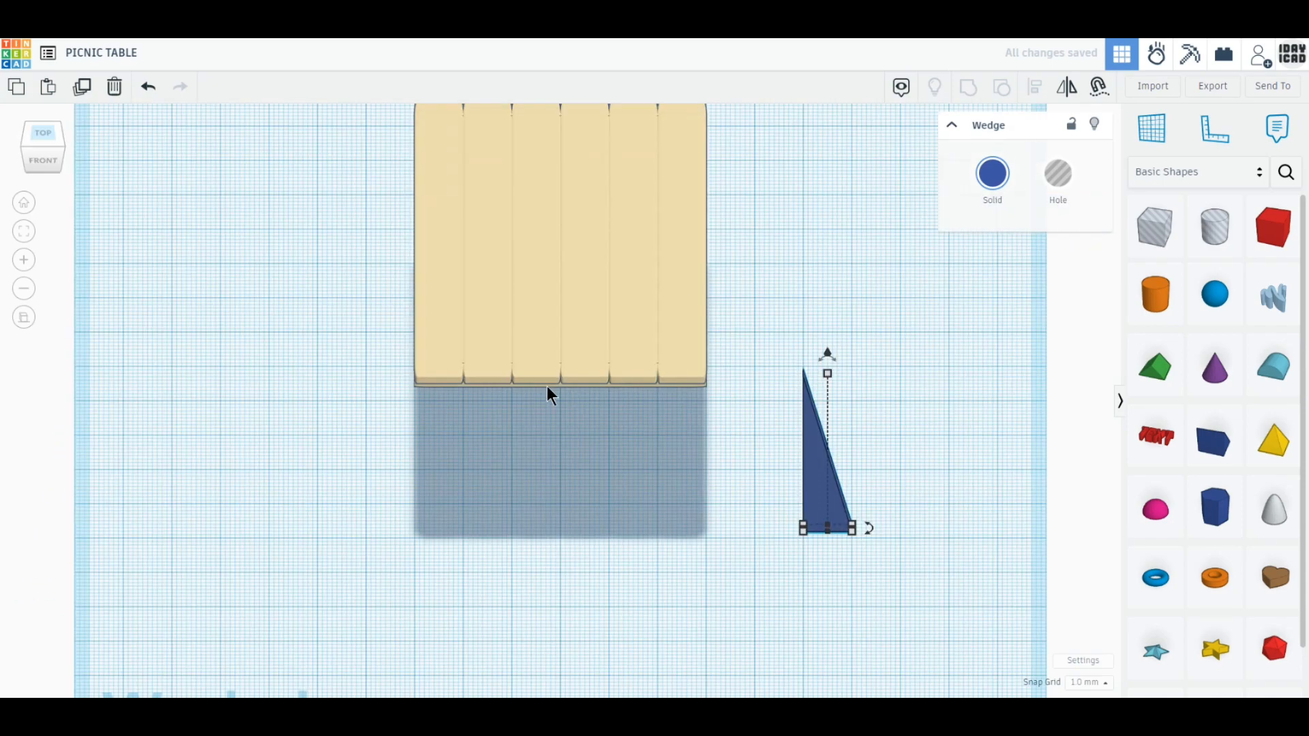
click(83, 87)
drag(815, 517, 767, 515)
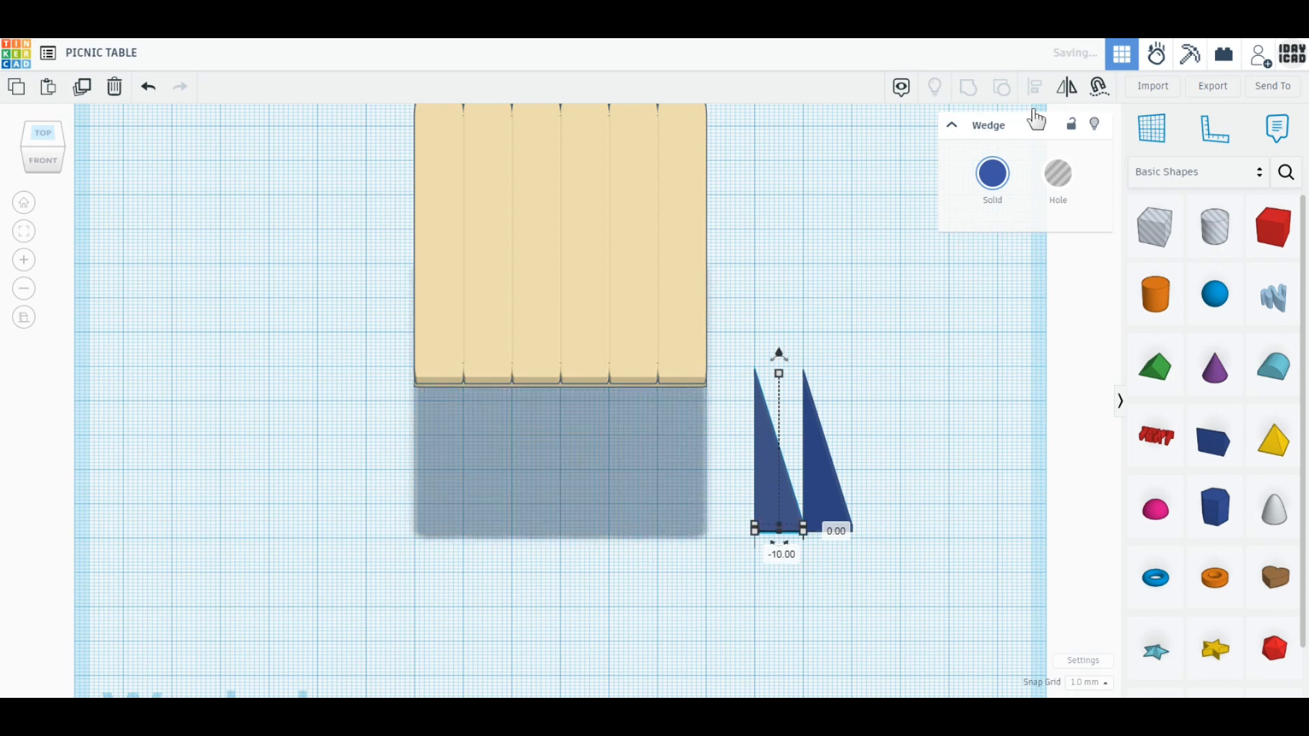
click(1071, 99)
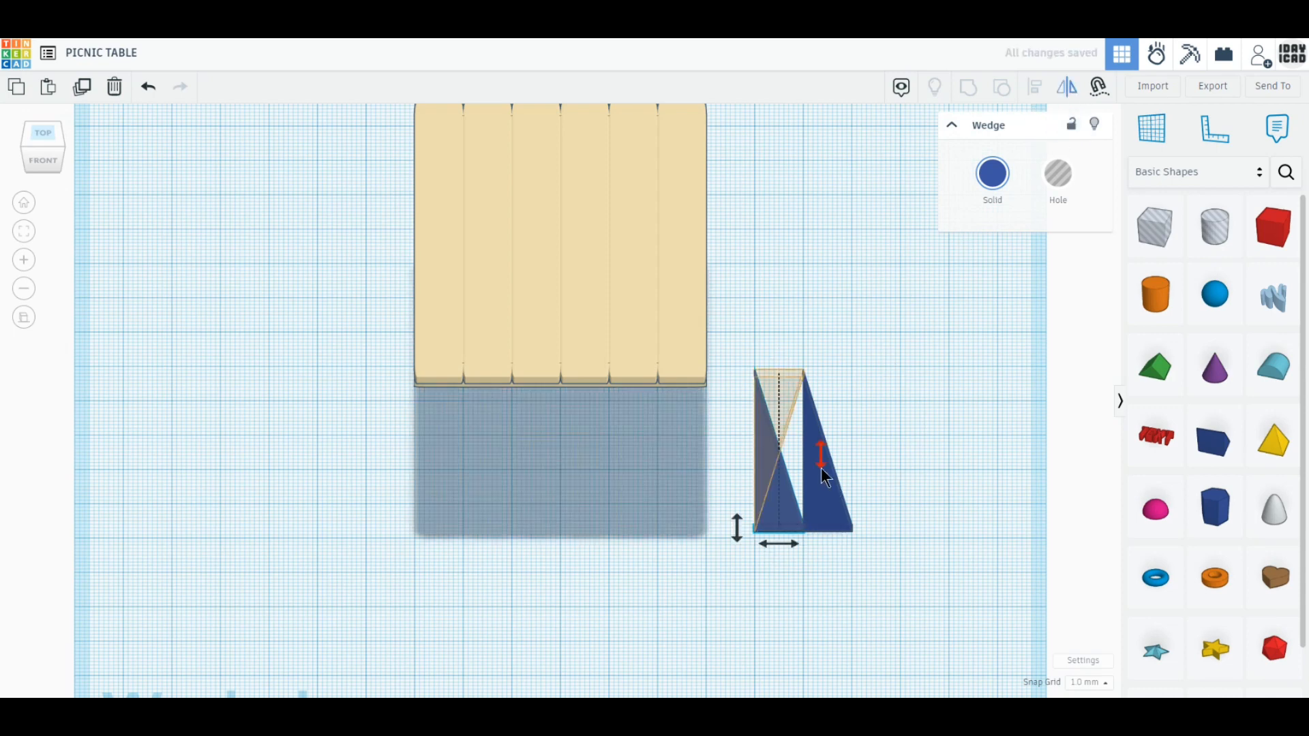
click(794, 544)
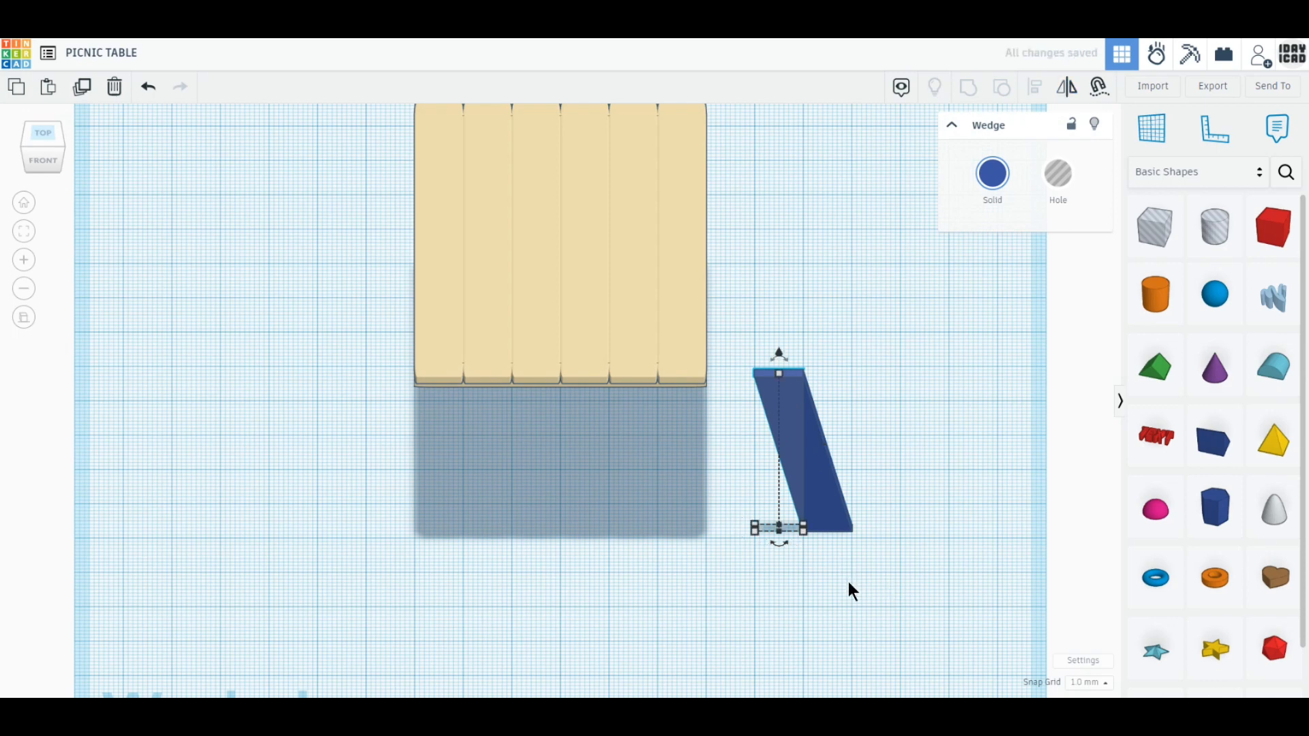
- Group the two wedges into one leg and color it the same light tan as the tabletop
drag(854, 589, 772, 449)
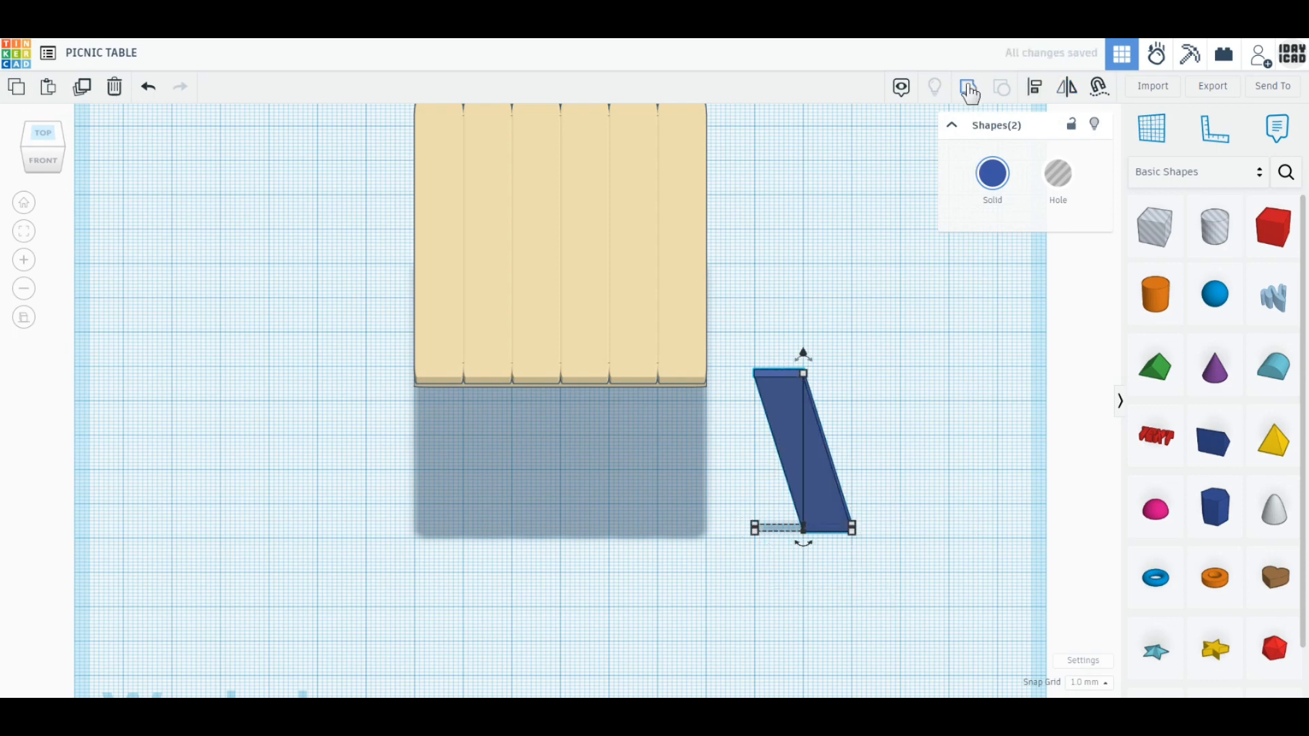
click(969, 87)
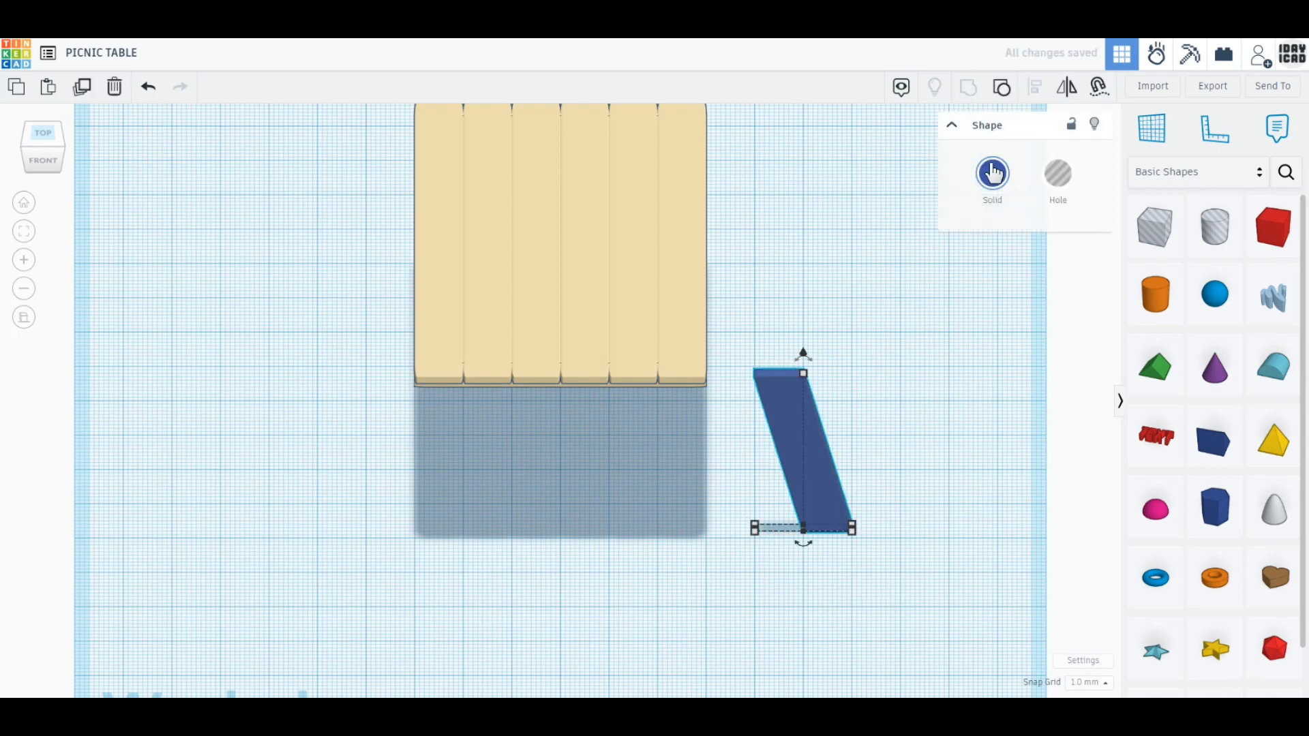
click(993, 173)
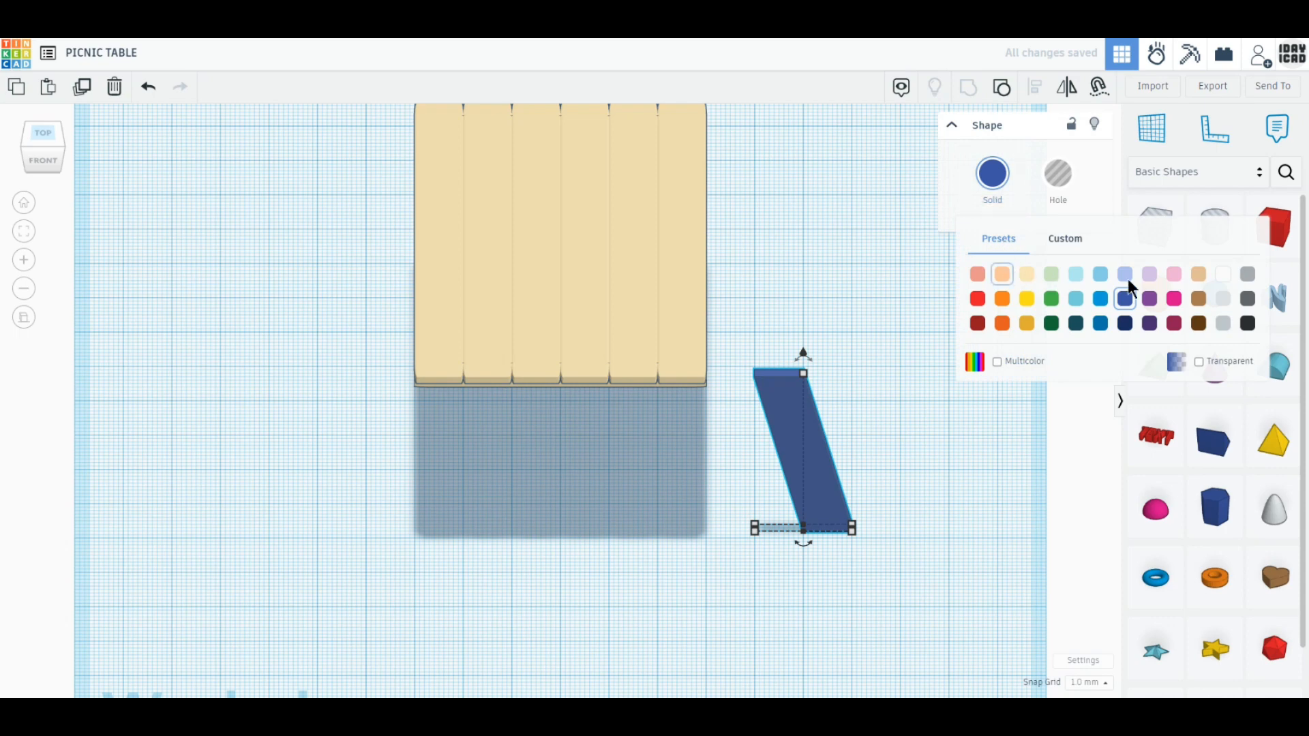
click(1026, 274)
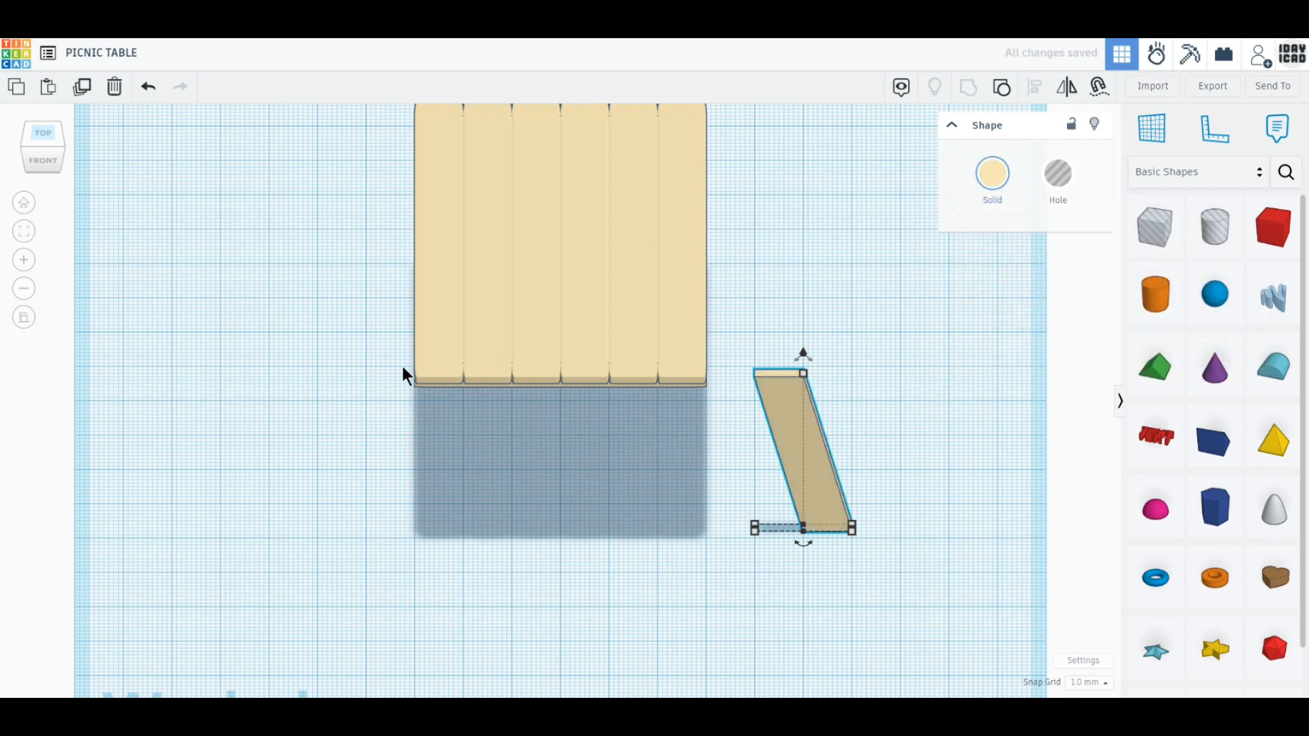
- Move the leg beneath the tabletop's front corner, against the outer face of the support bar and slanting outward
click(41, 161)
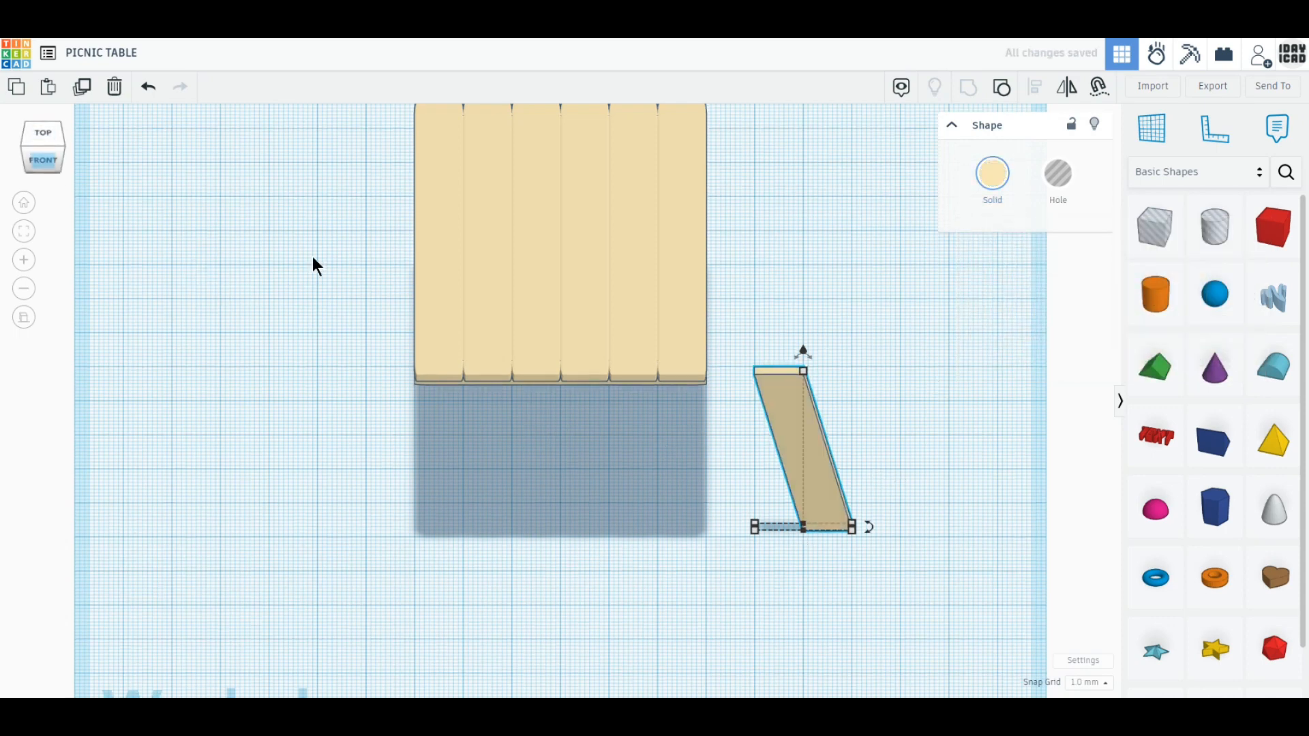
drag(781, 295, 703, 273)
right_drag(702, 270, 458, 300)
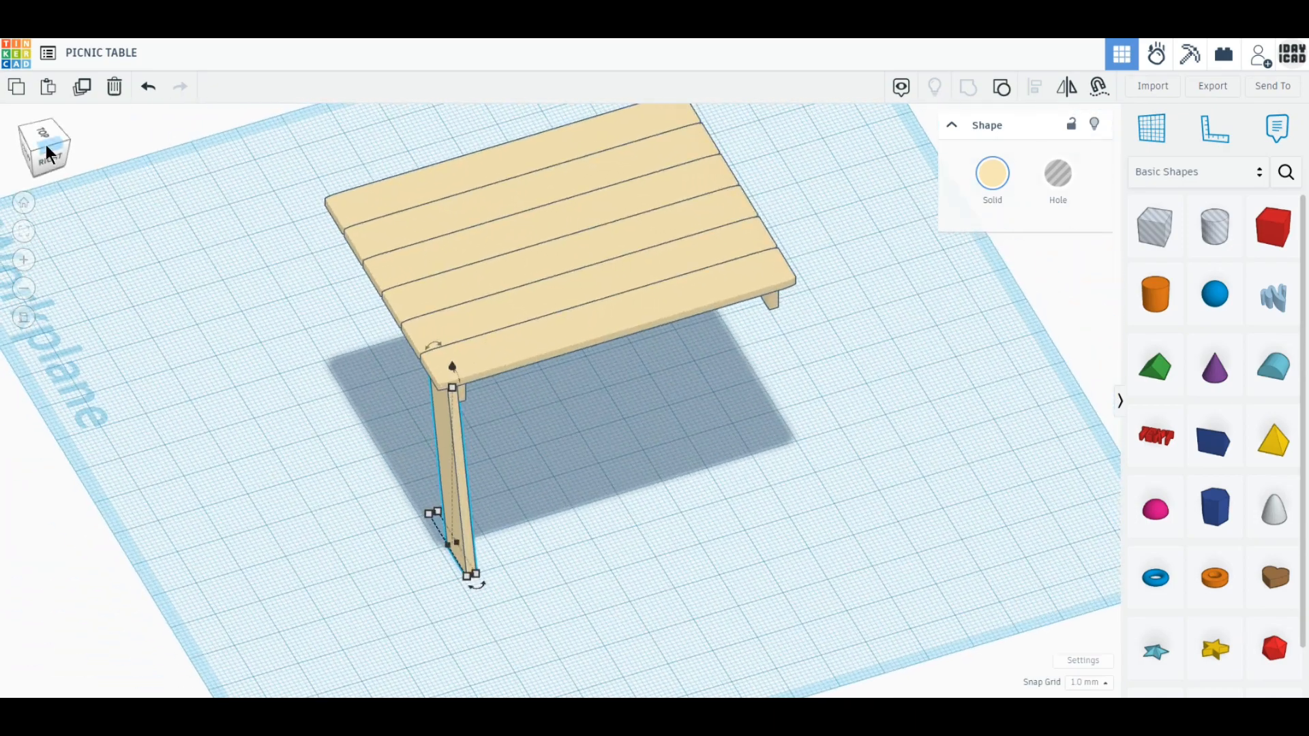
- Duplicate the leg and move the copy 74 mm along the tabletop to the outer face of the other support bar
click(47, 144)
click(84, 88)
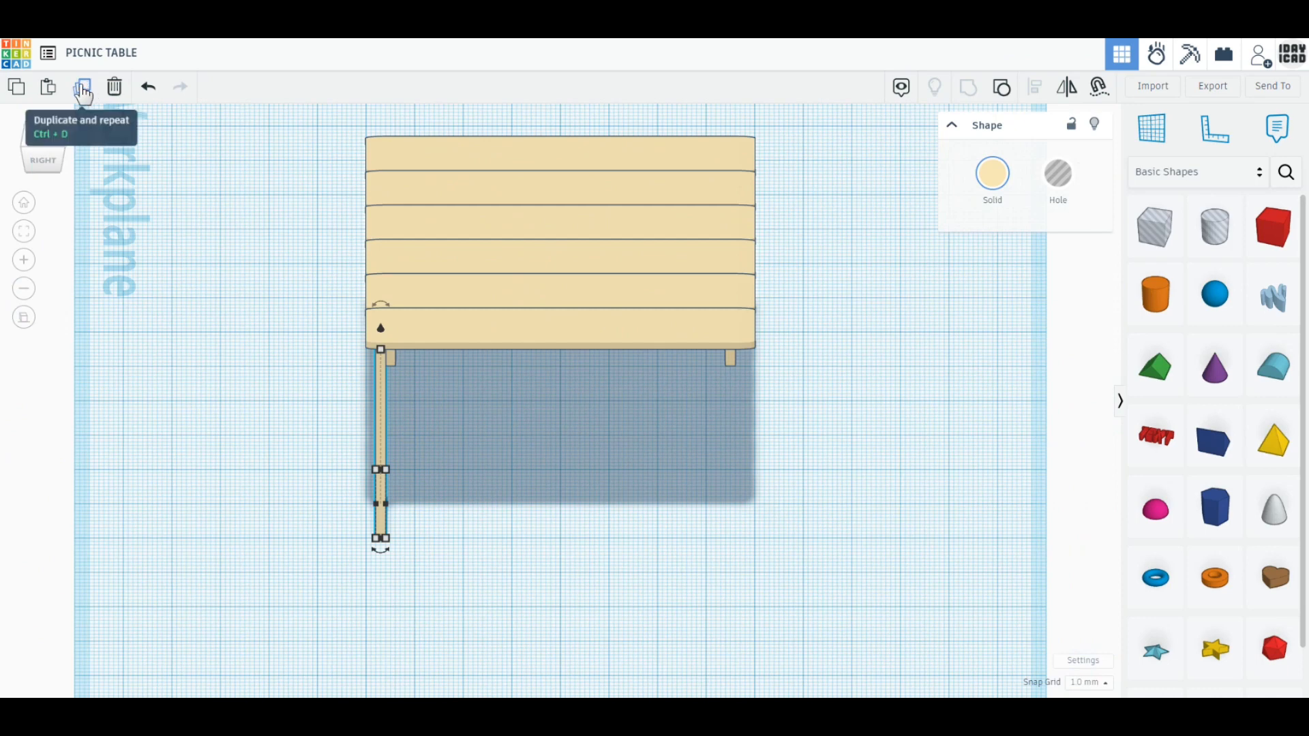
drag(379, 418, 739, 414)
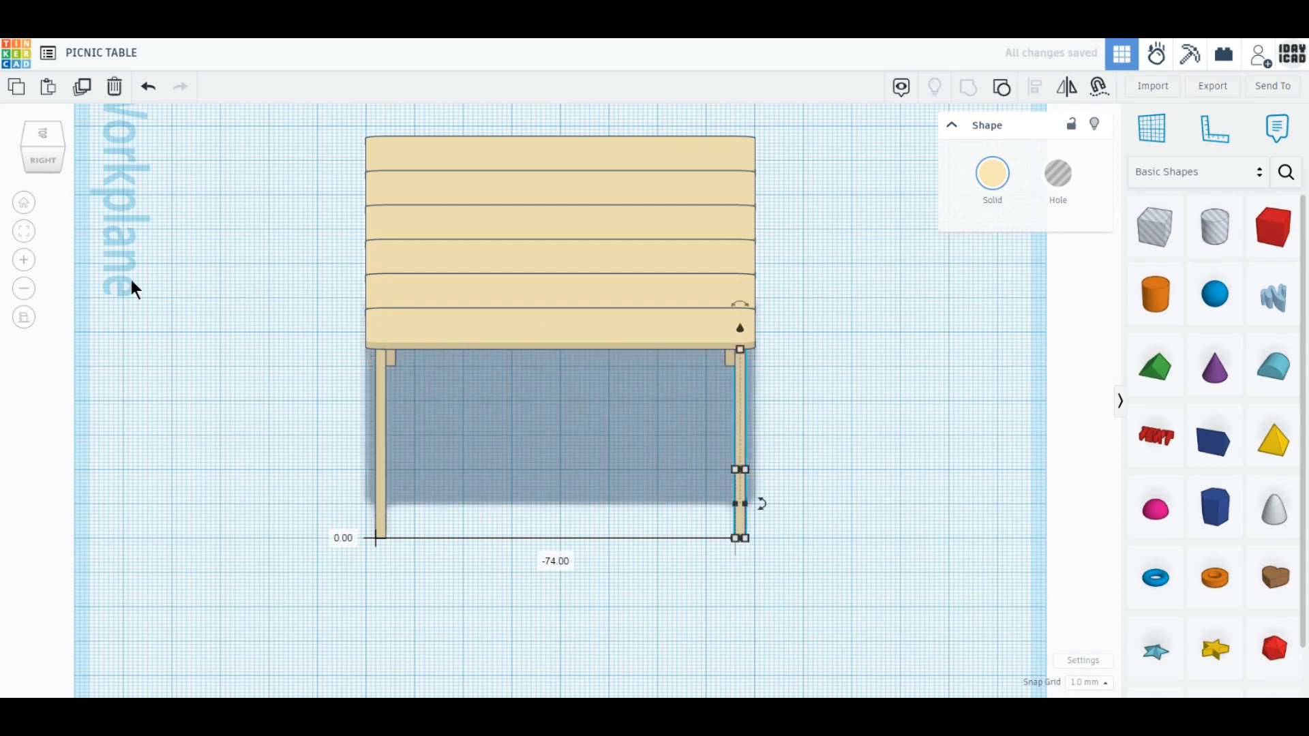
- From the front view, duplicate both legs together and move the copies 60 mm to the tabletop's opposite long side
click(26, 129)
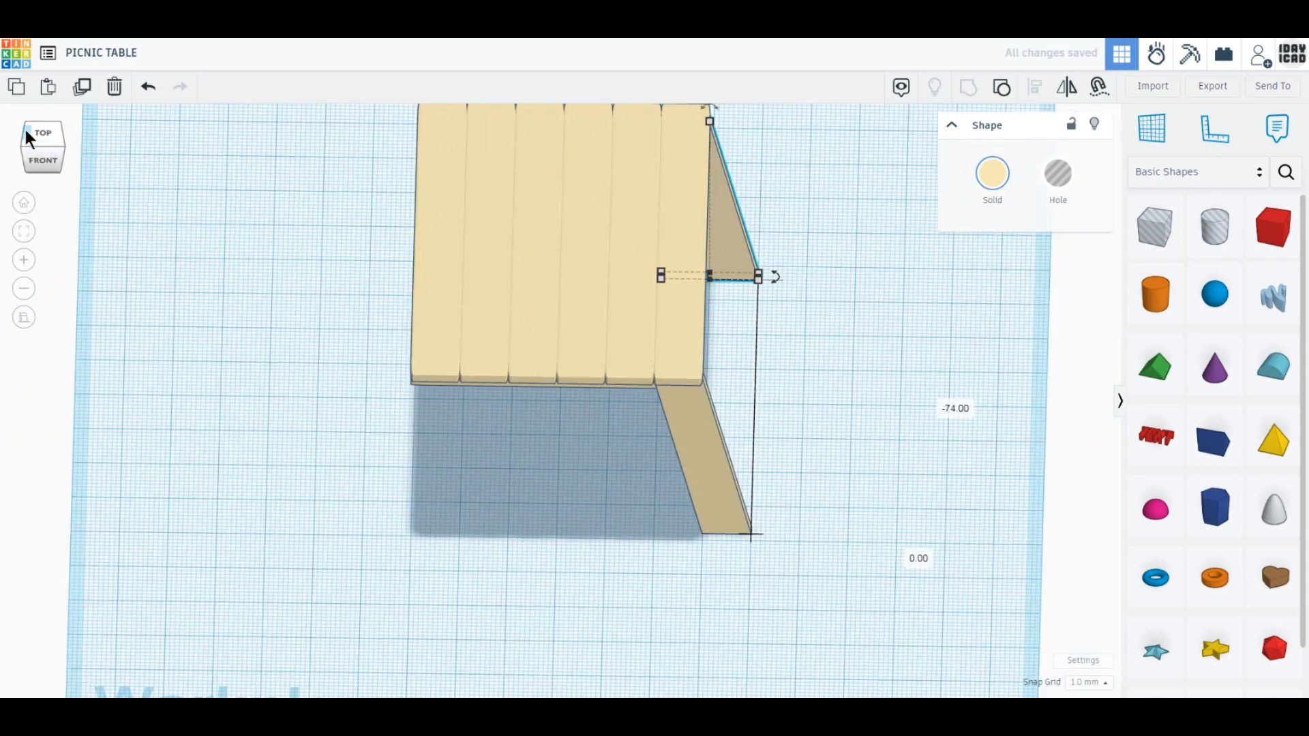
click(48, 158)
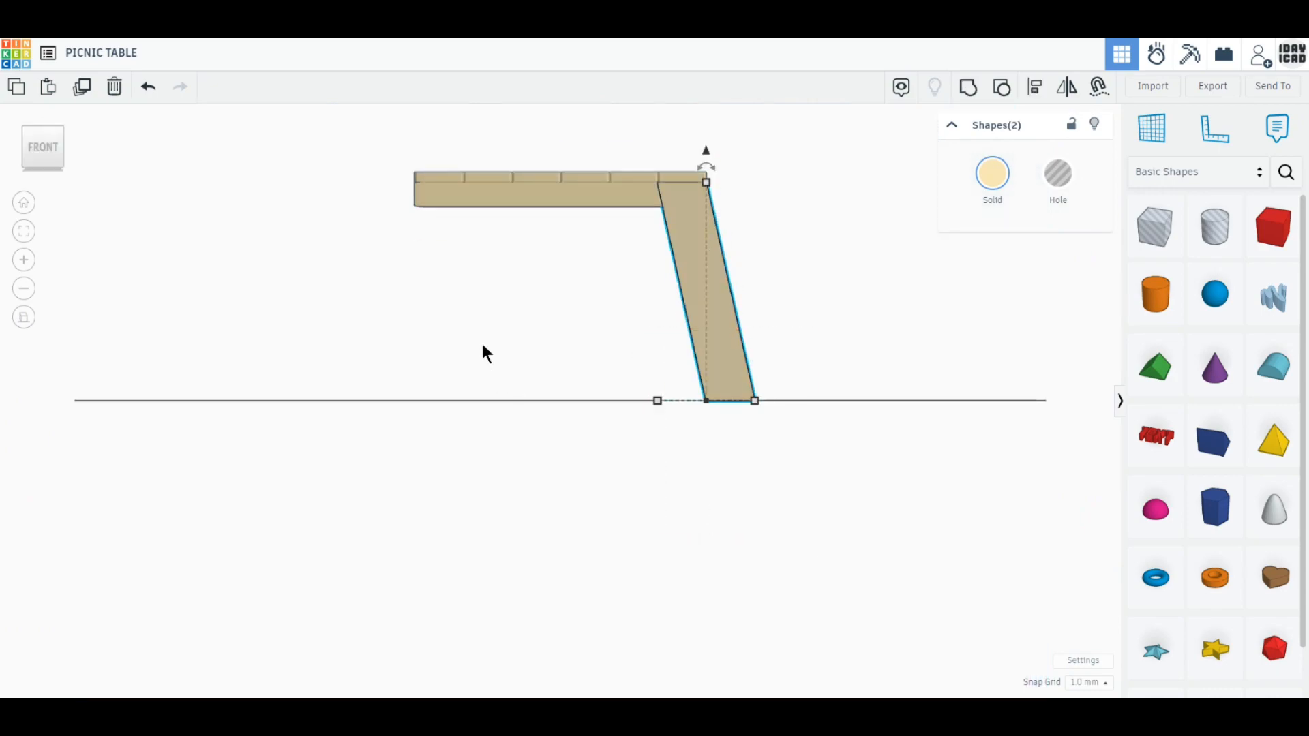
click(82, 87)
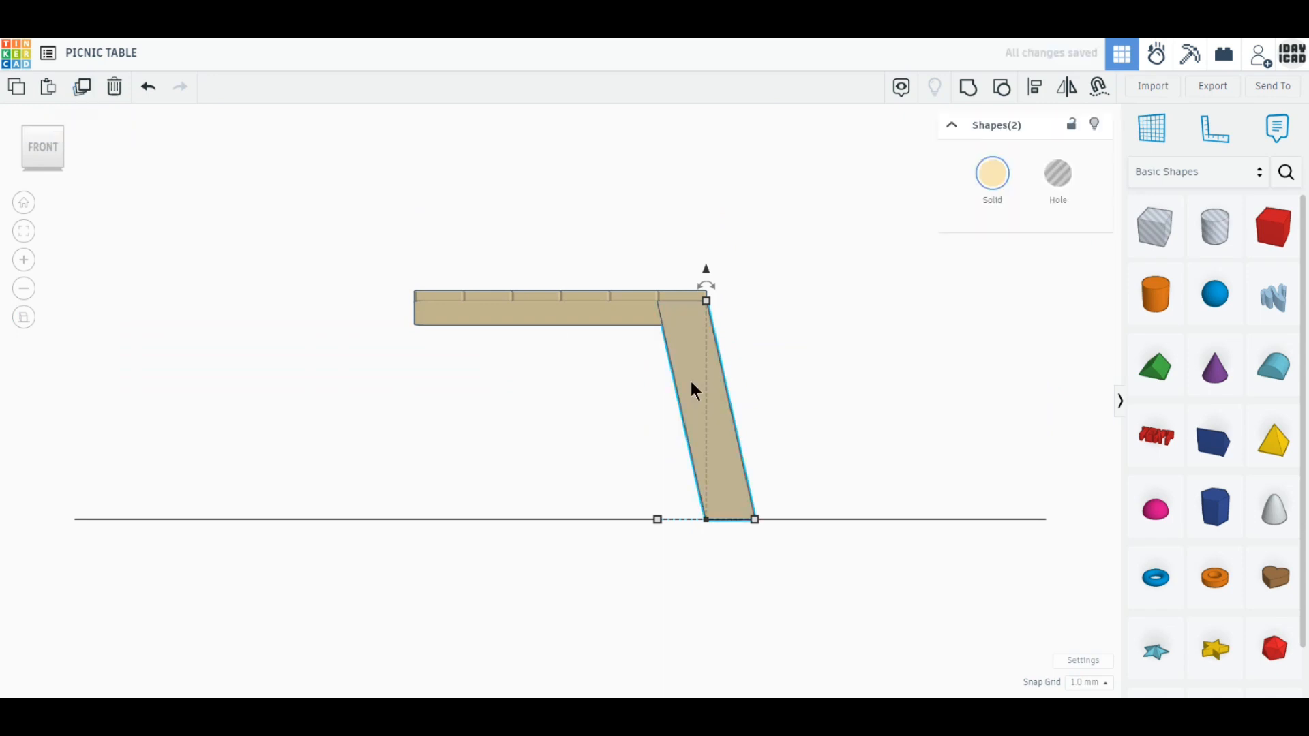
drag(690, 382, 399, 362)
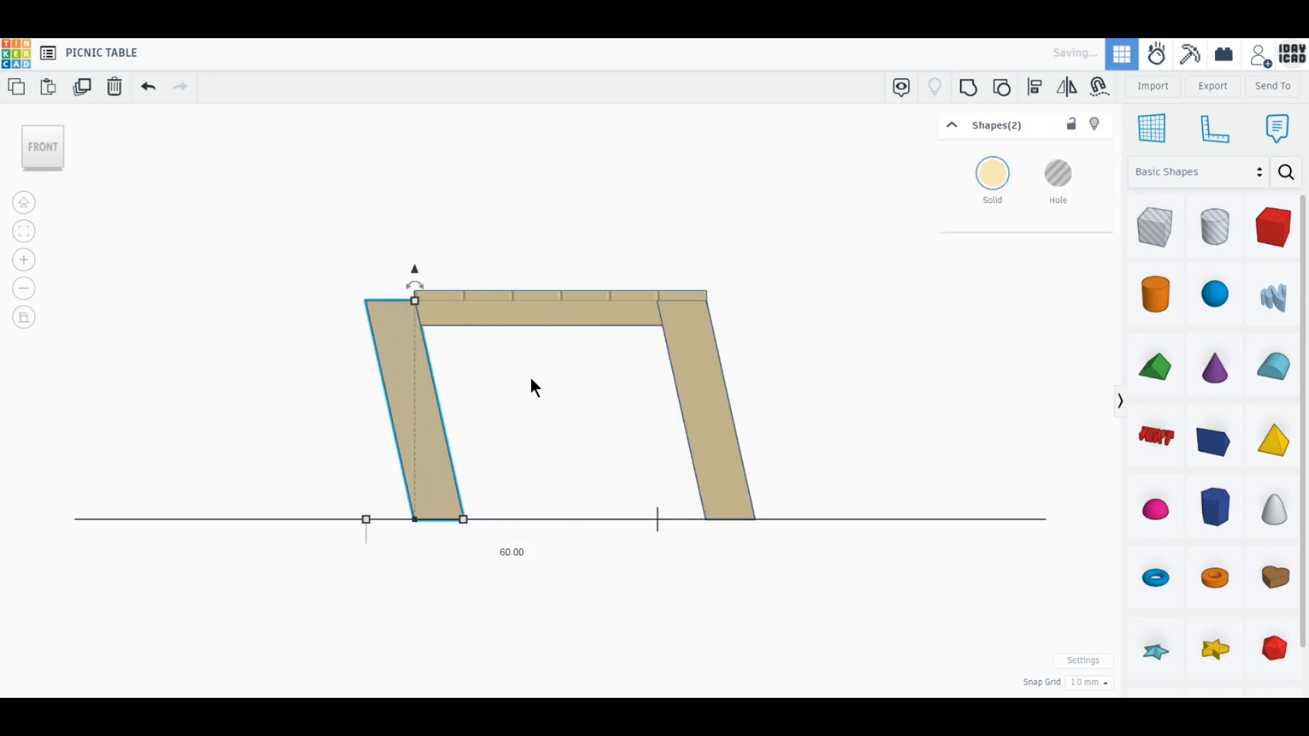
- Mirror the copied pair of legs across the table's width so they slant outward
right_drag(532, 382, 529, 427)
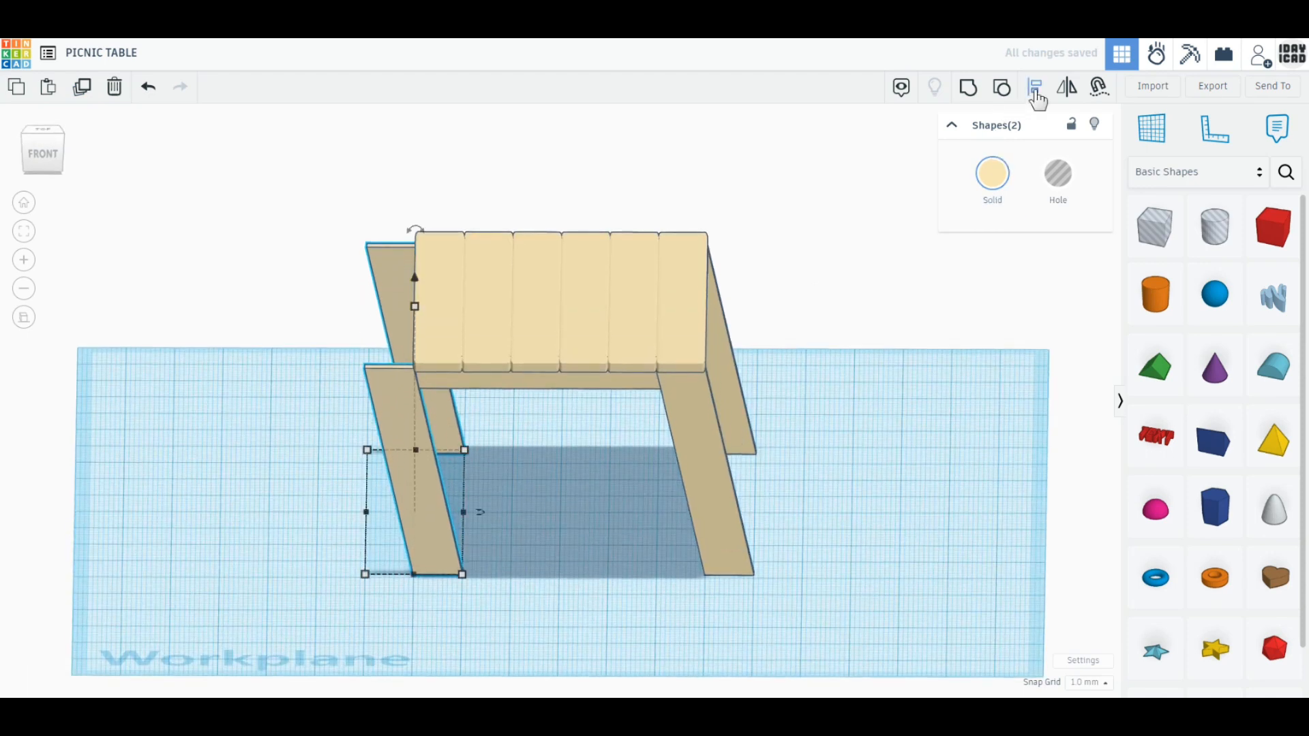
click(1036, 95)
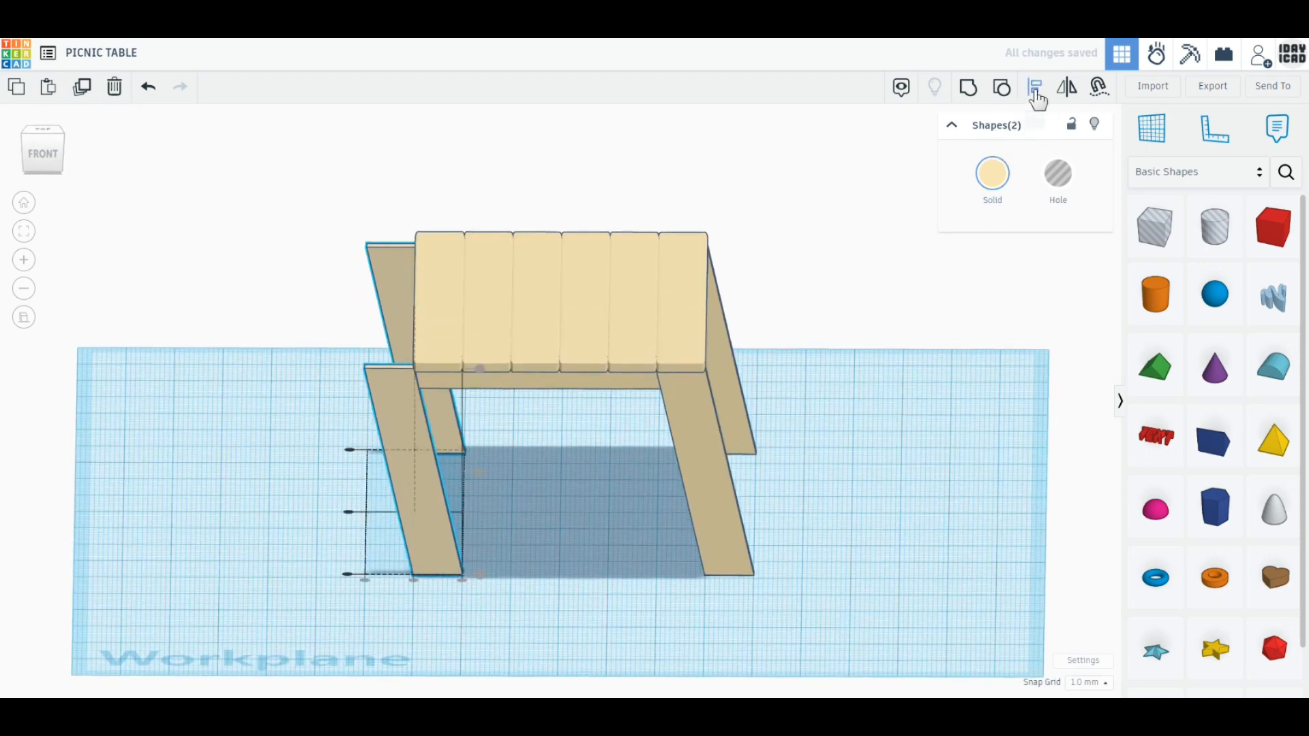
click(1066, 89)
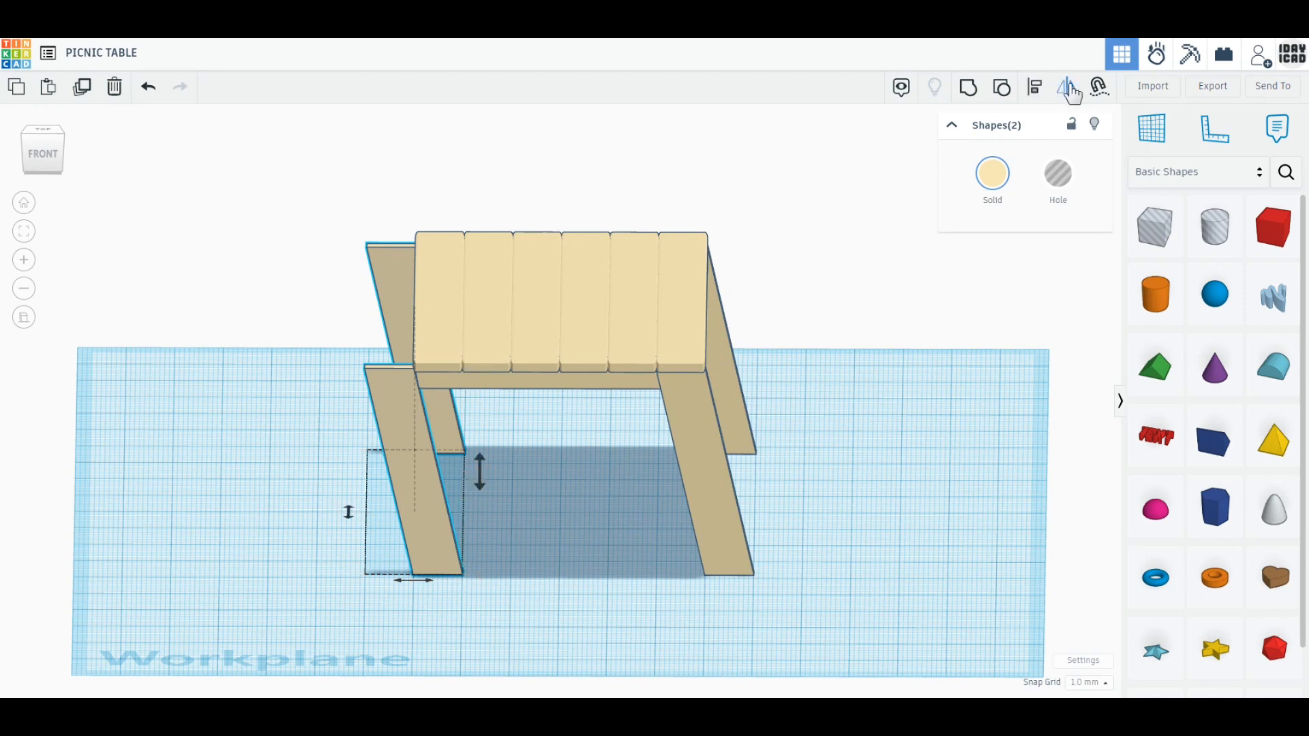
click(414, 580)
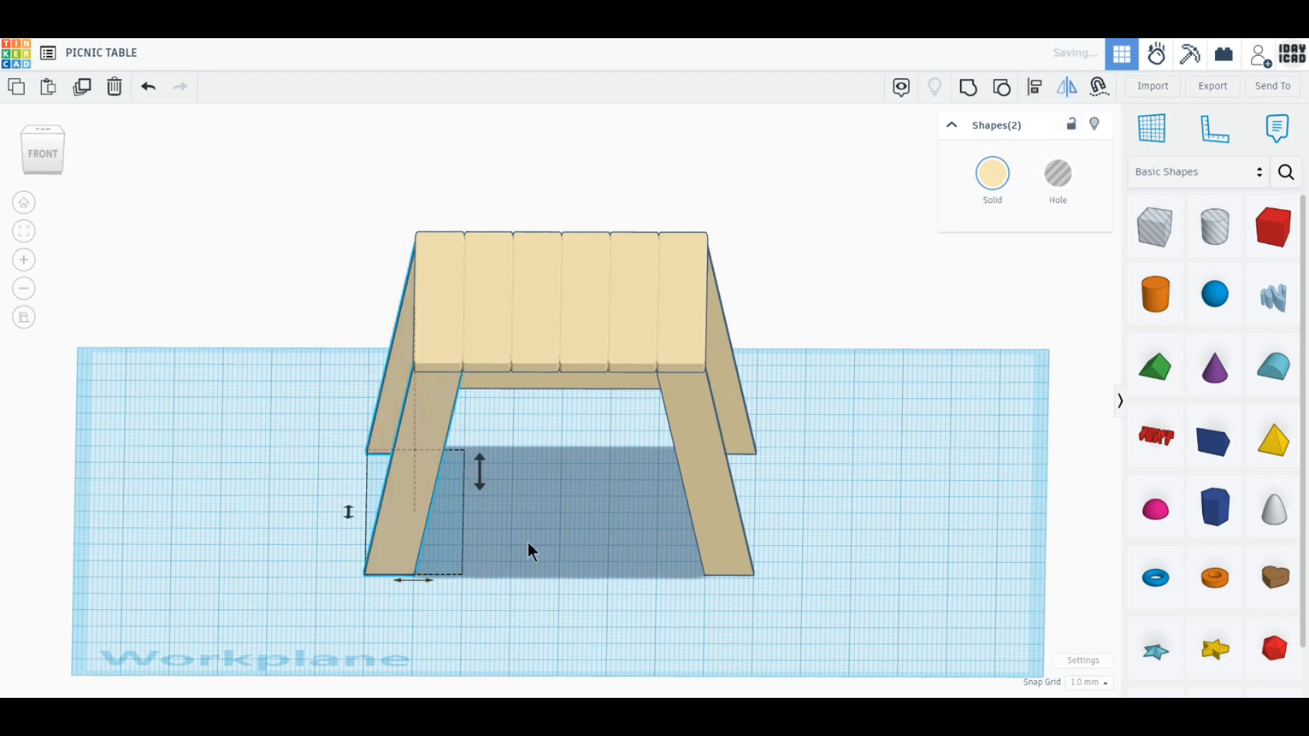
- Duplicate the support bar beneath the tabletop's front end, lower the copy partway down the legs, and set its height to 10 mm
click(552, 383)
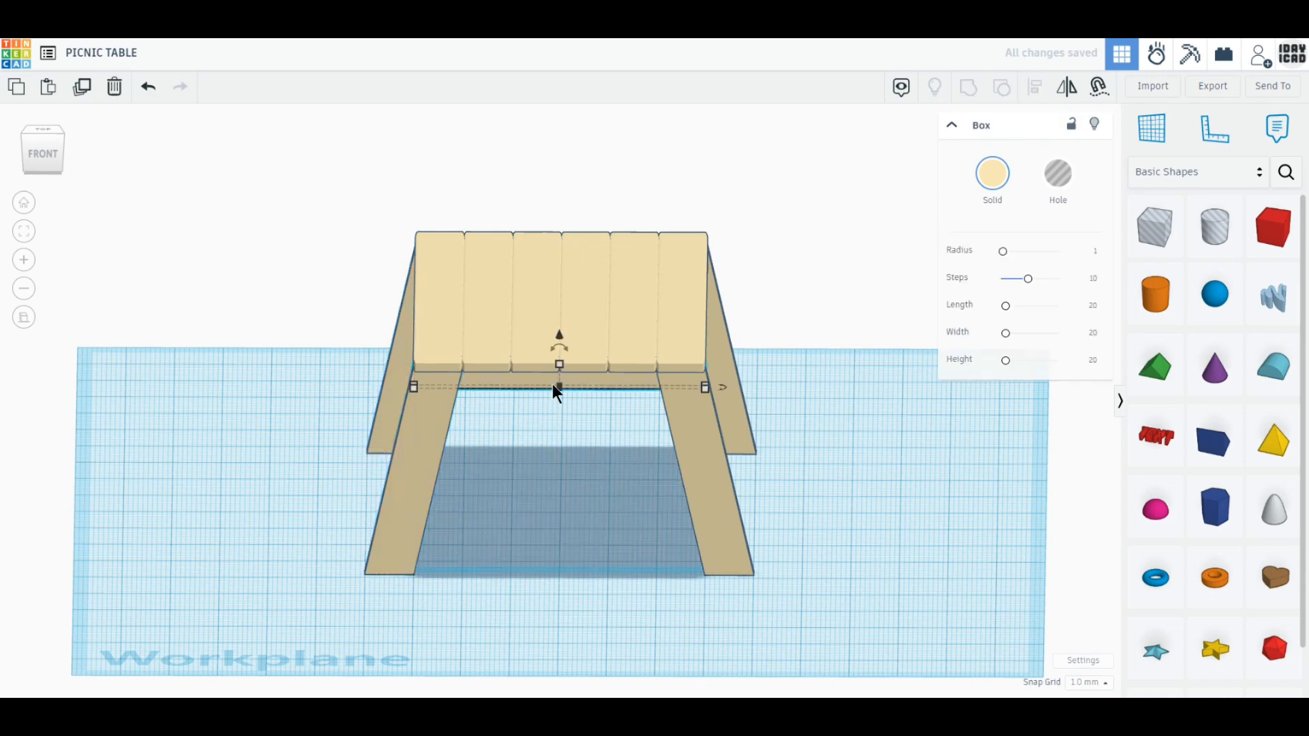
click(81, 96)
drag(558, 333, 544, 444)
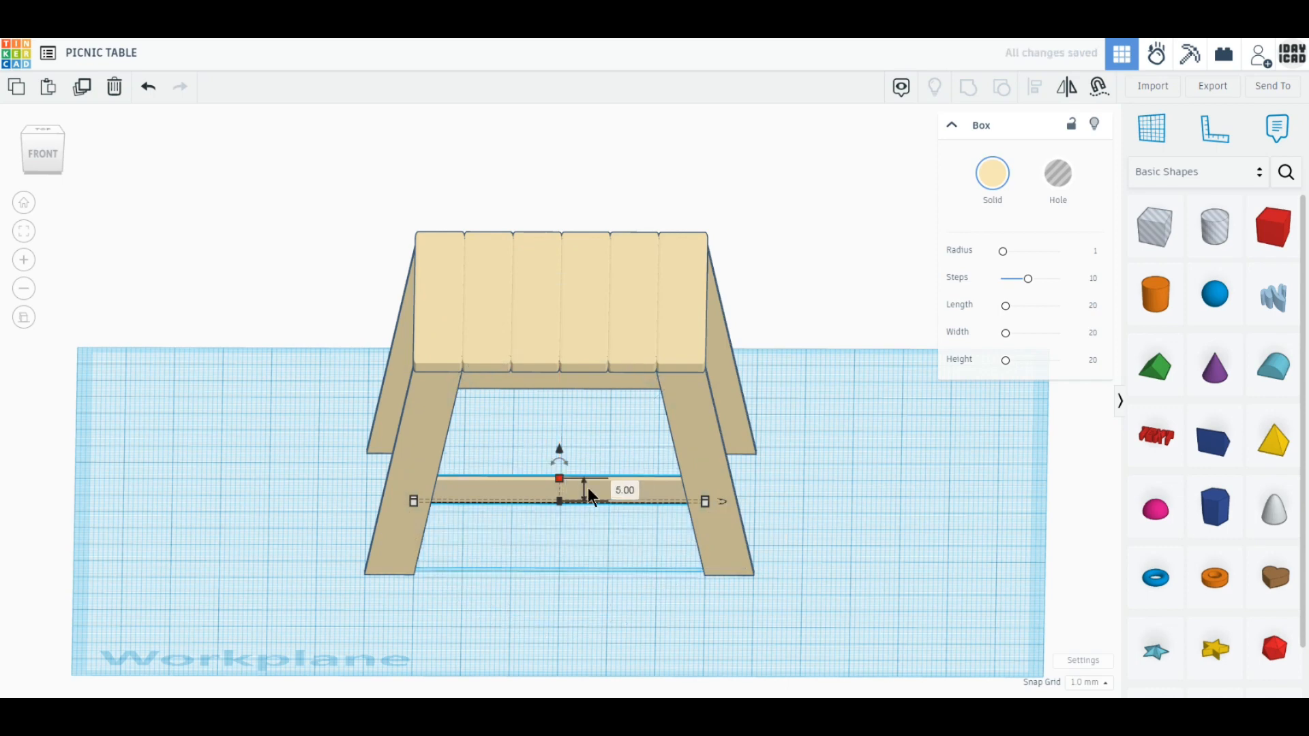
click(624, 489)
text(10)
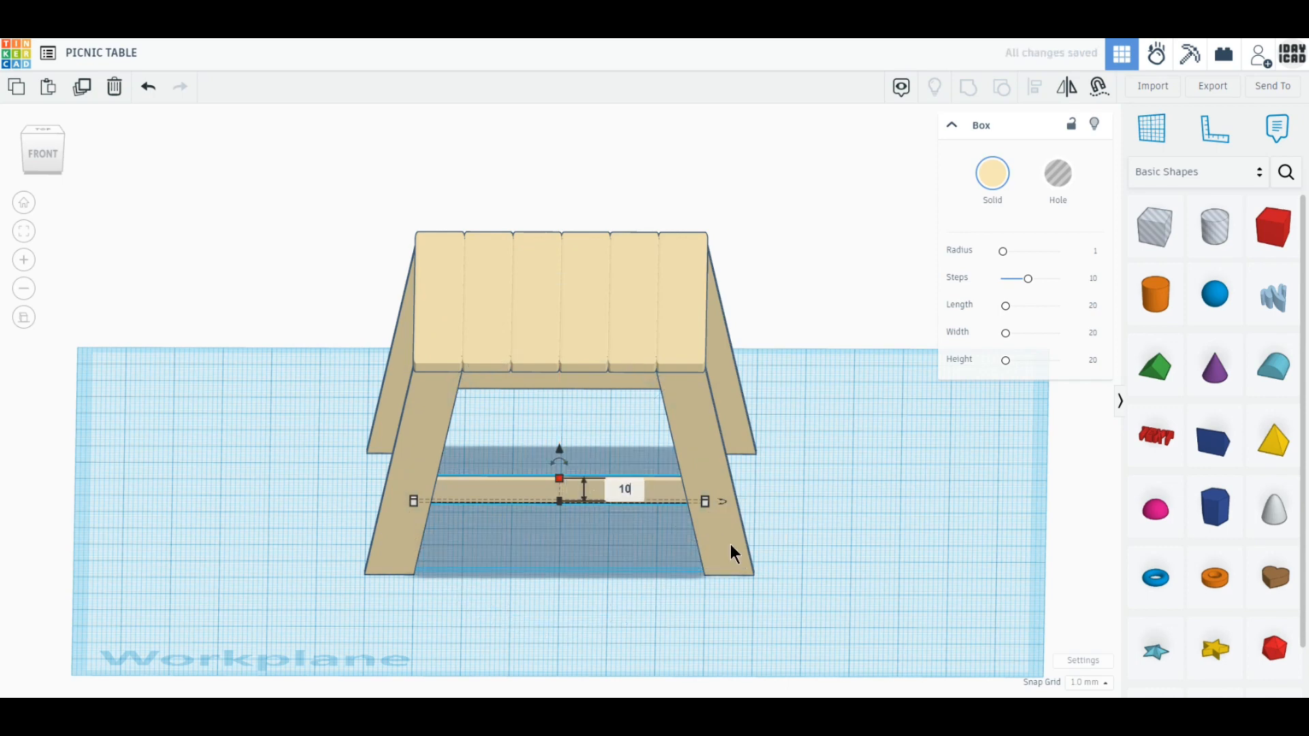
key(Return)
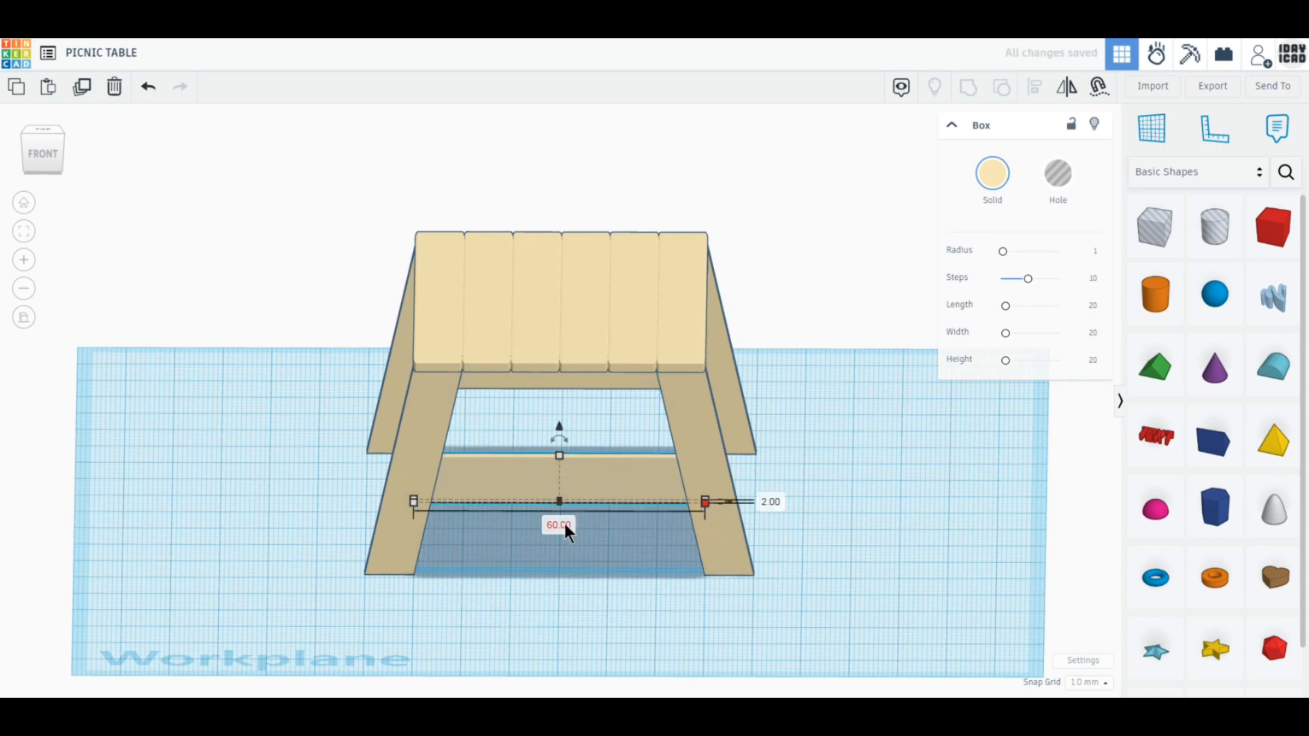
- Set the lowered bar's length to 120 mm and move it 30 mm sideways and 4 mm outward, centred against the front legs' outer faces
click(558, 524)
text(120)
key(Return)
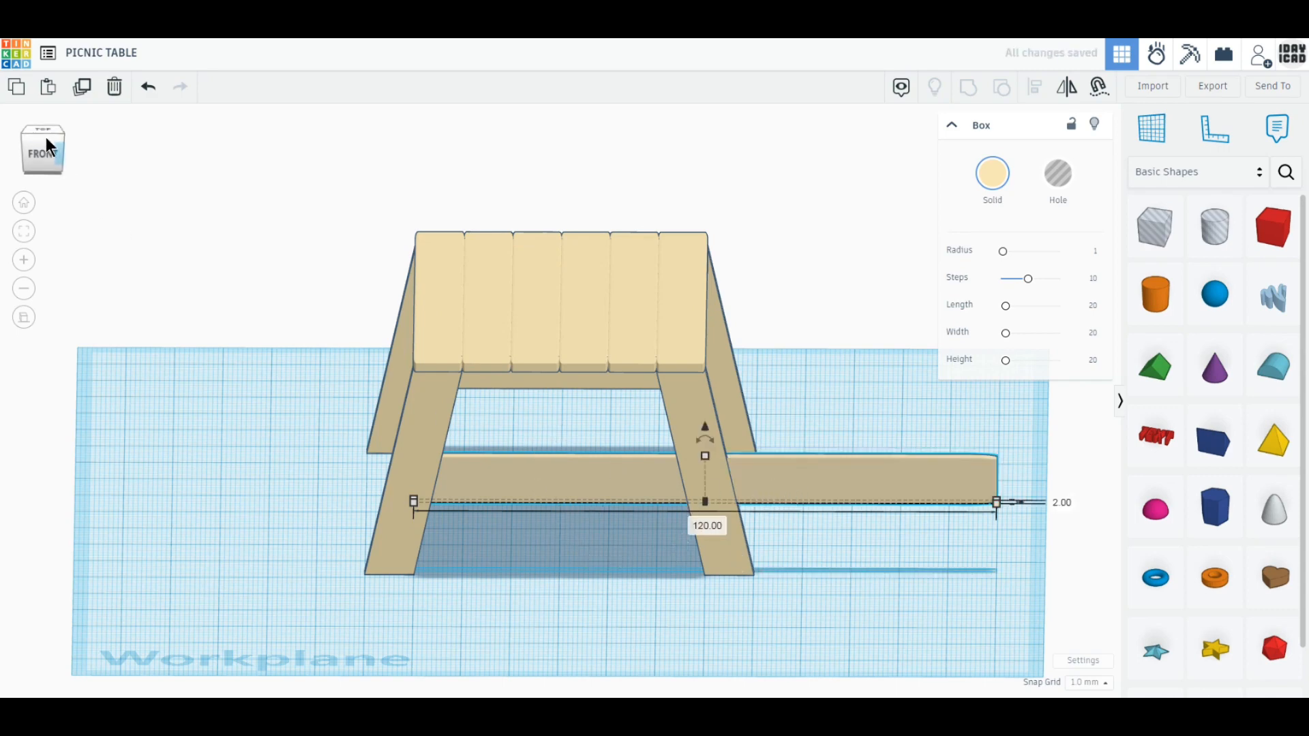
drag(46, 137, 47, 153)
drag(797, 541, 651, 552)
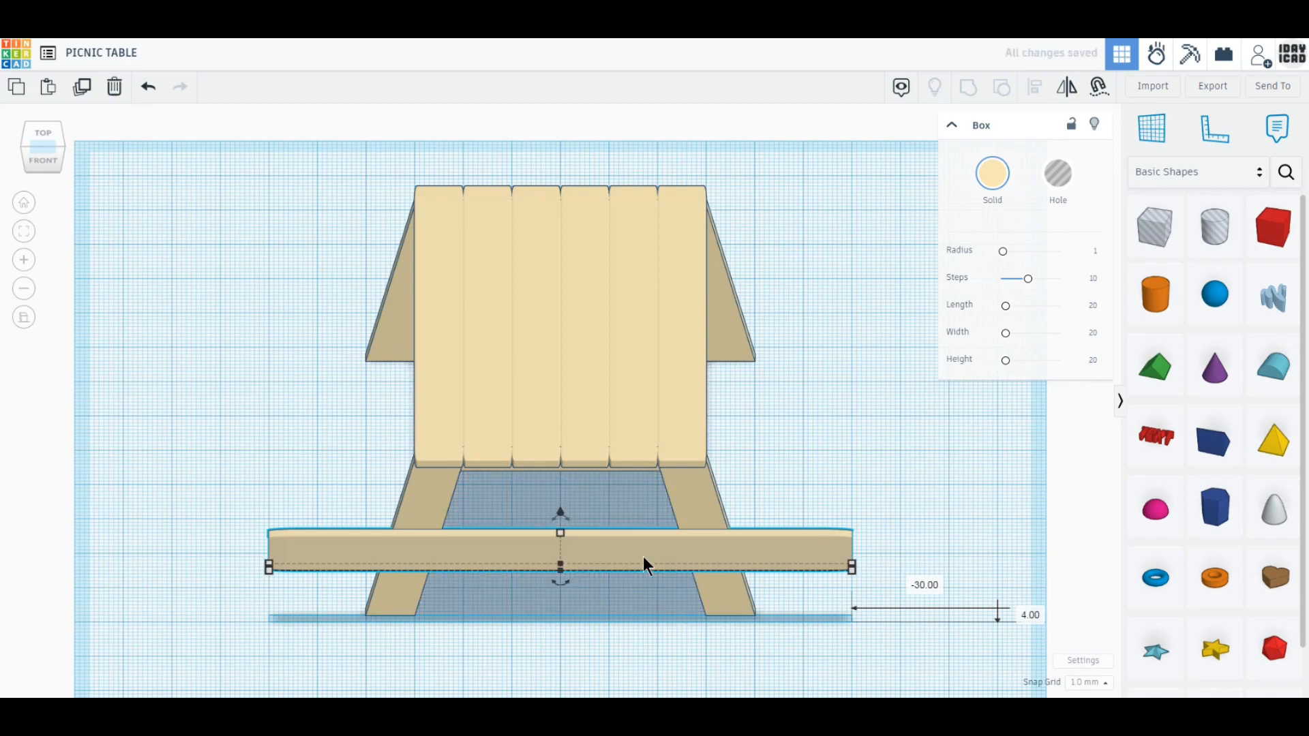
- From the top view, duplicate the 120 mm crossbar and move the copy to the outer faces of the legs at the table's far end
click(44, 130)
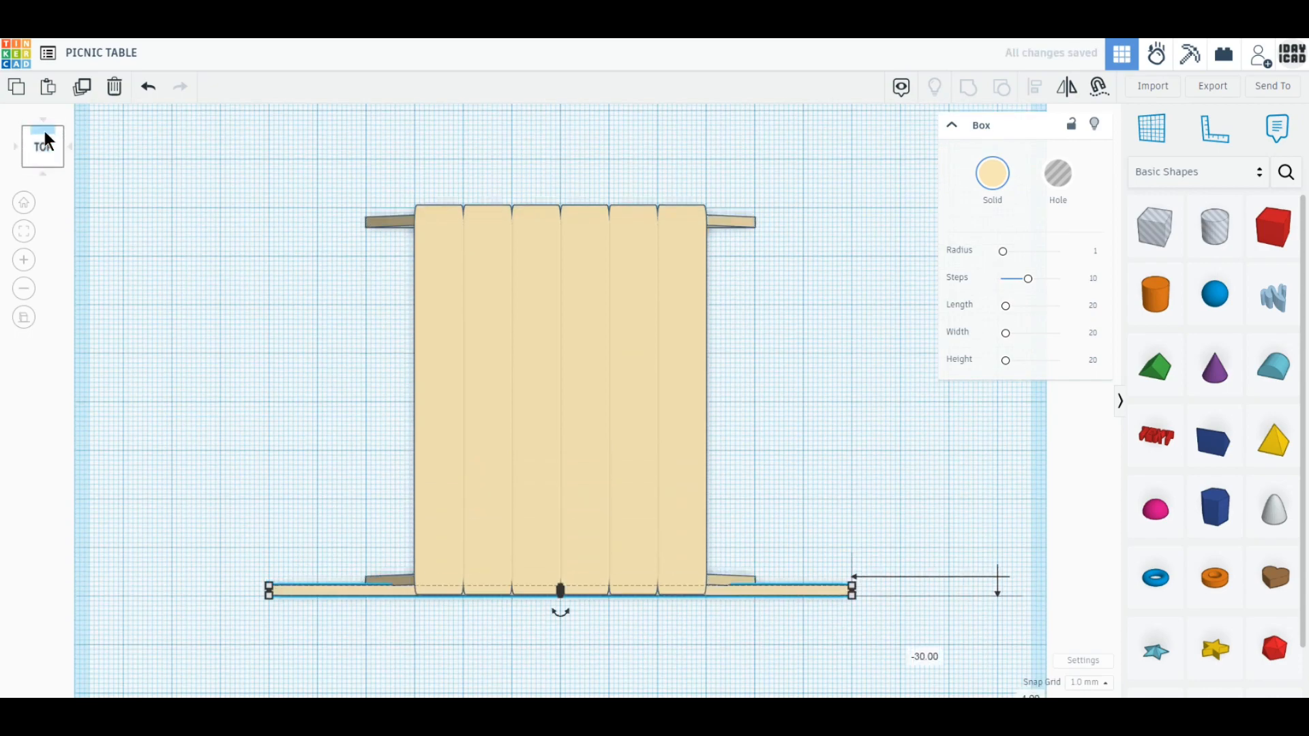
click(81, 87)
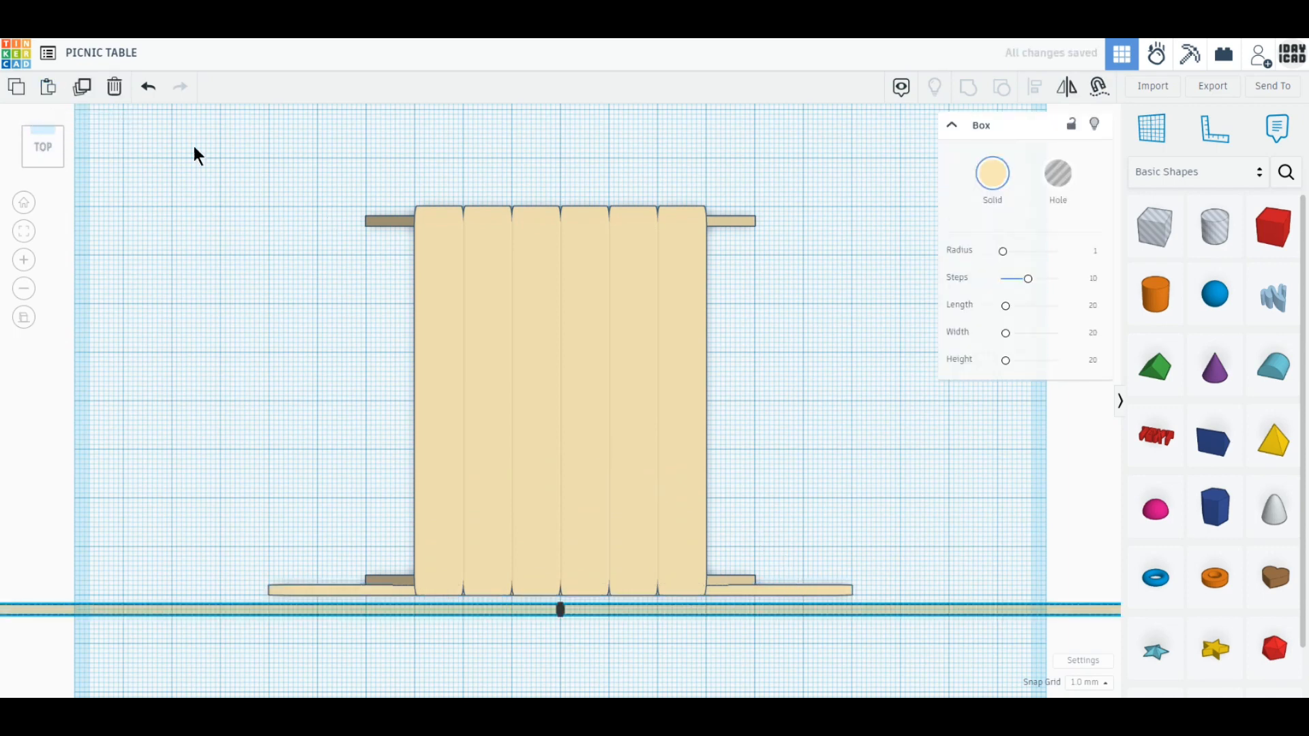
click(114, 88)
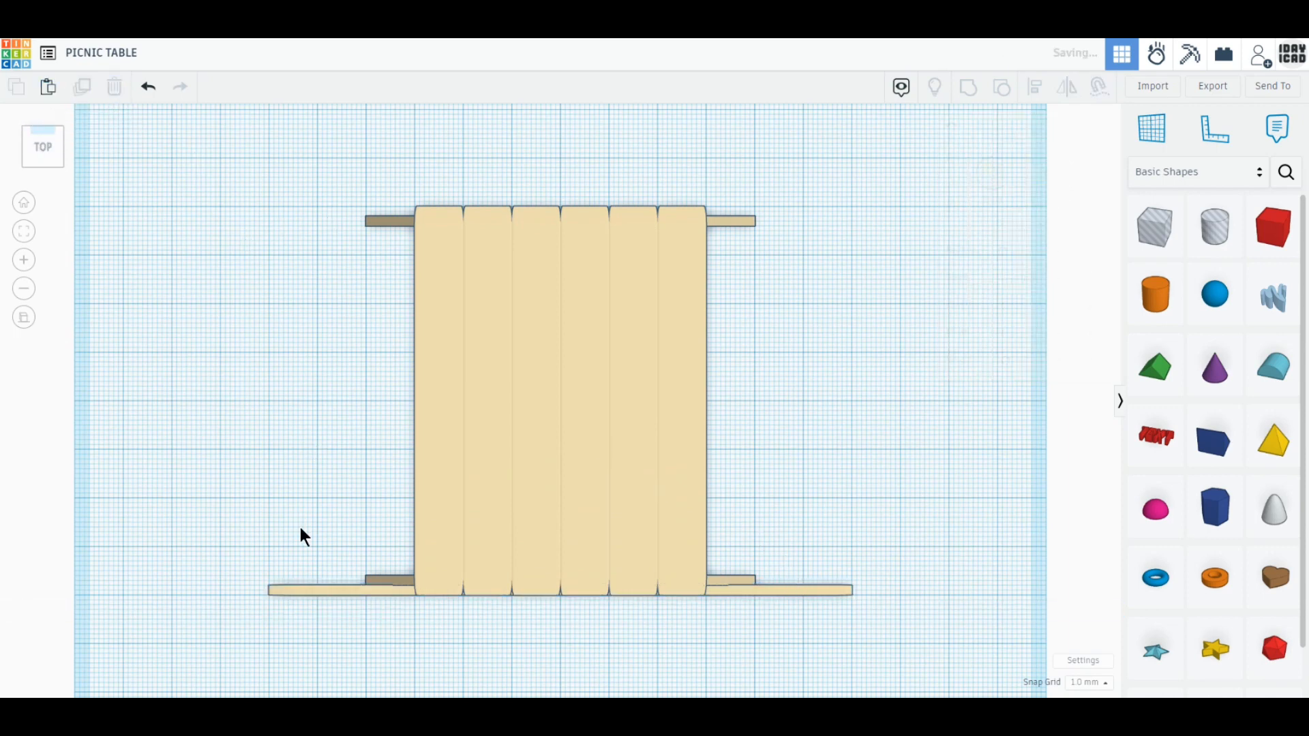
click(300, 590)
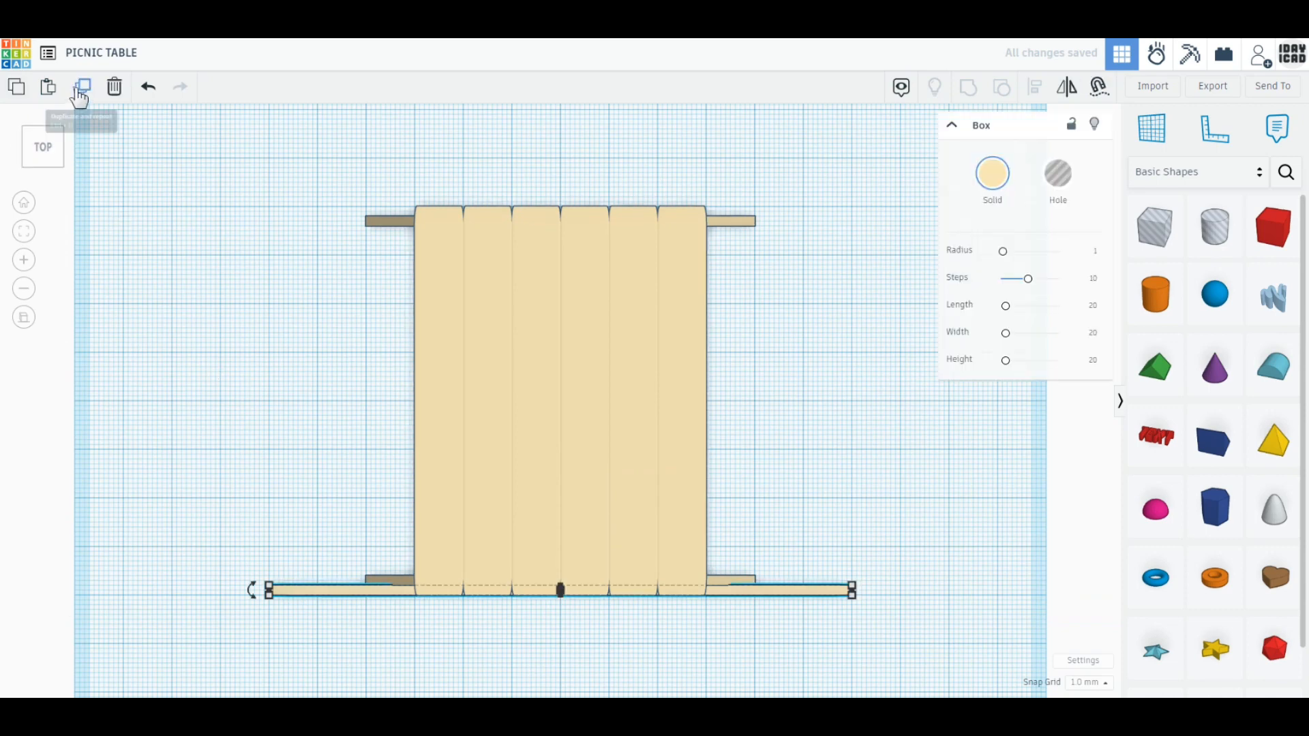
click(80, 89)
drag(796, 590, 797, 210)
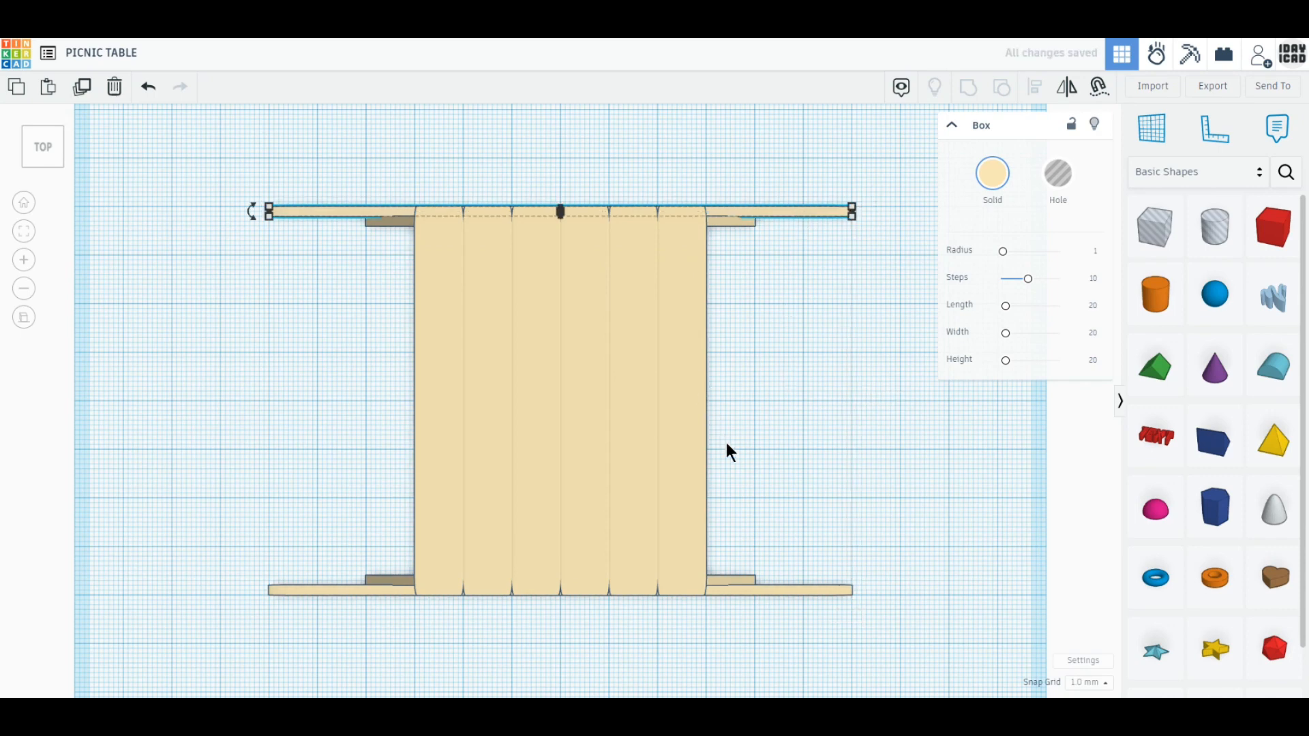
- Duplicate two outer tabletop planks, move the copies 30 mm outward, and lower them 20 mm onto the crossbars as a bench seat
drag(727, 445, 639, 379)
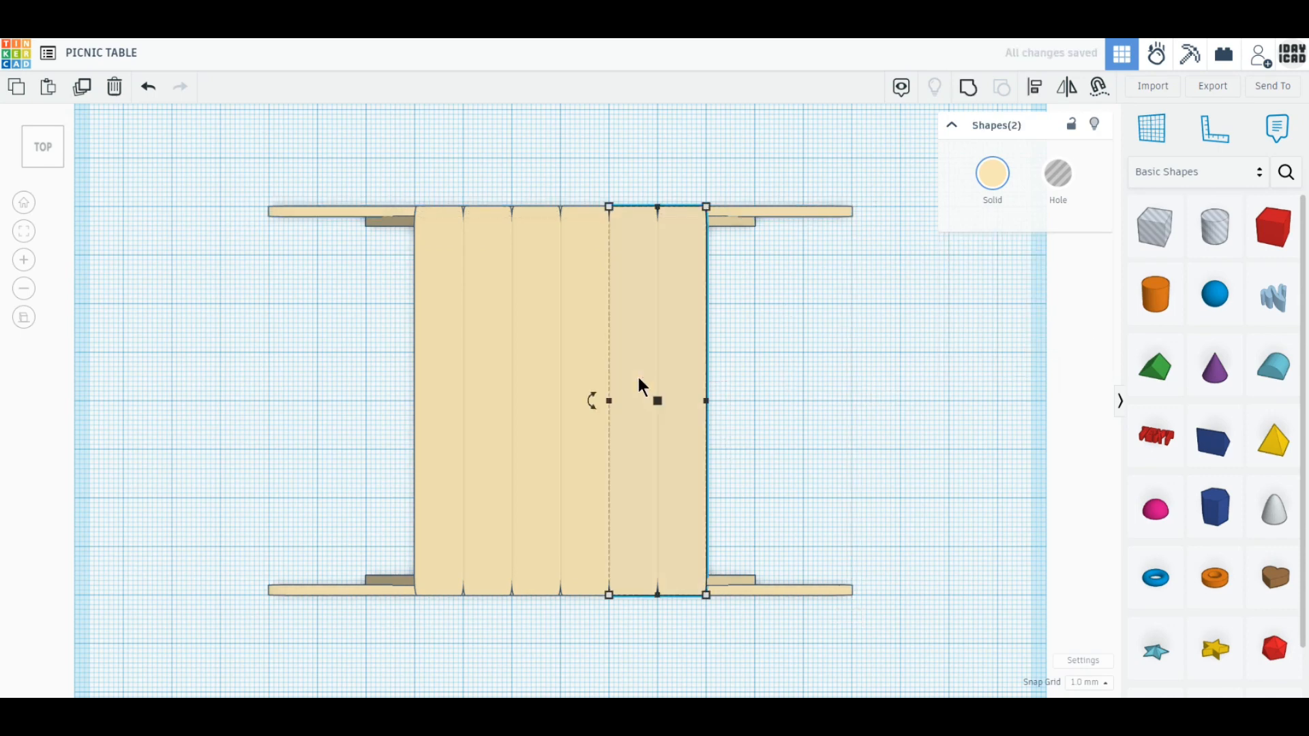
click(82, 95)
drag(638, 353, 783, 349)
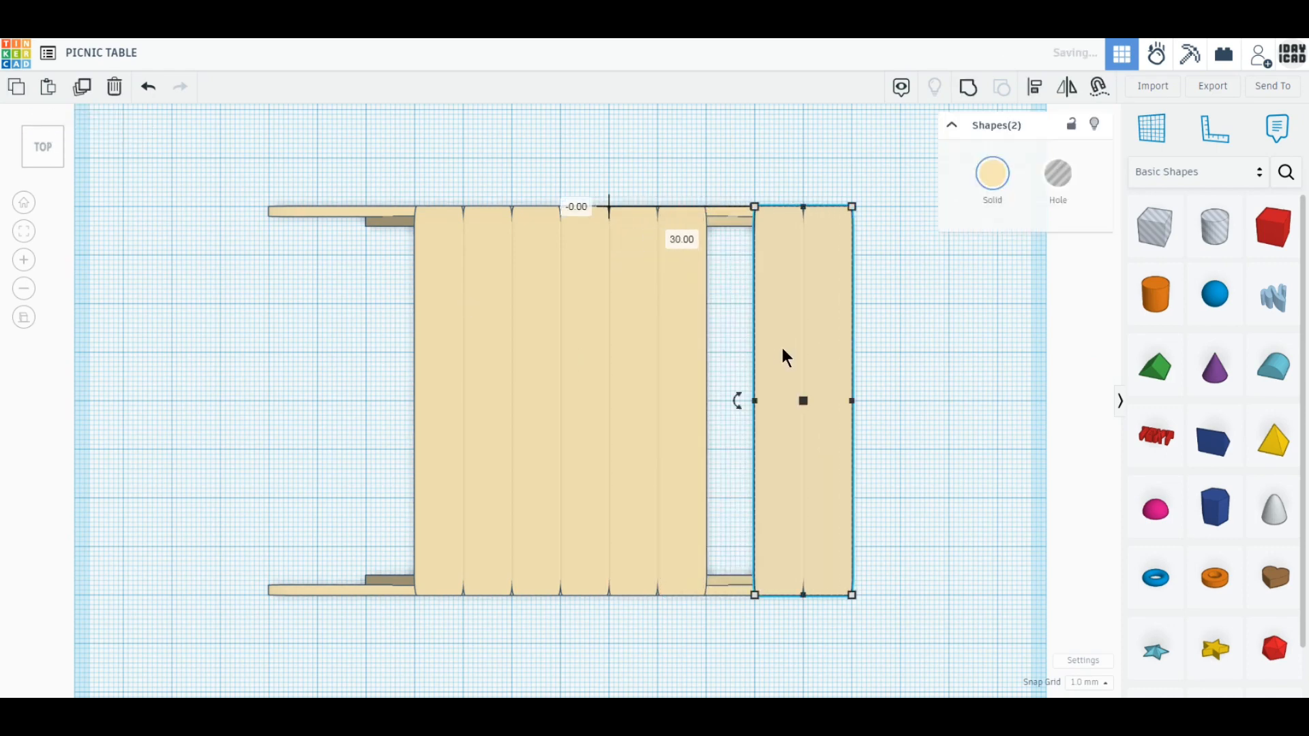
click(40, 163)
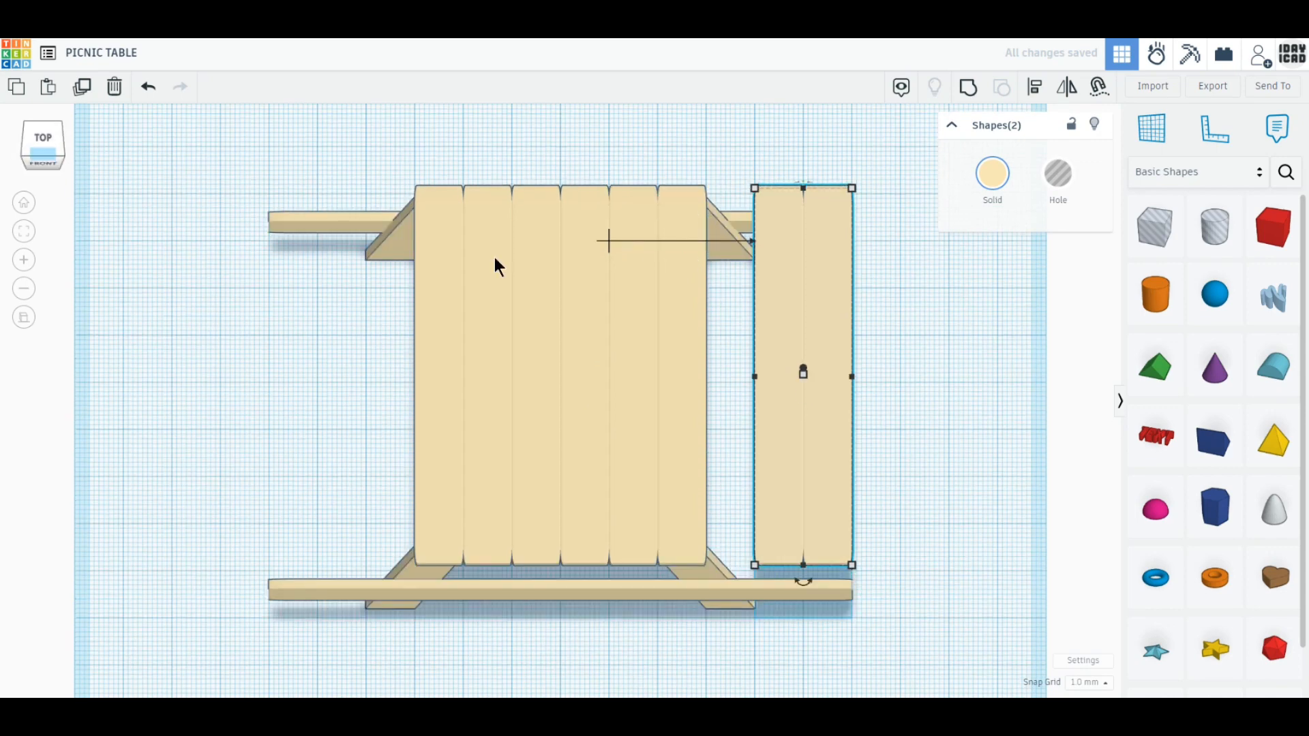
drag(805, 302, 791, 369)
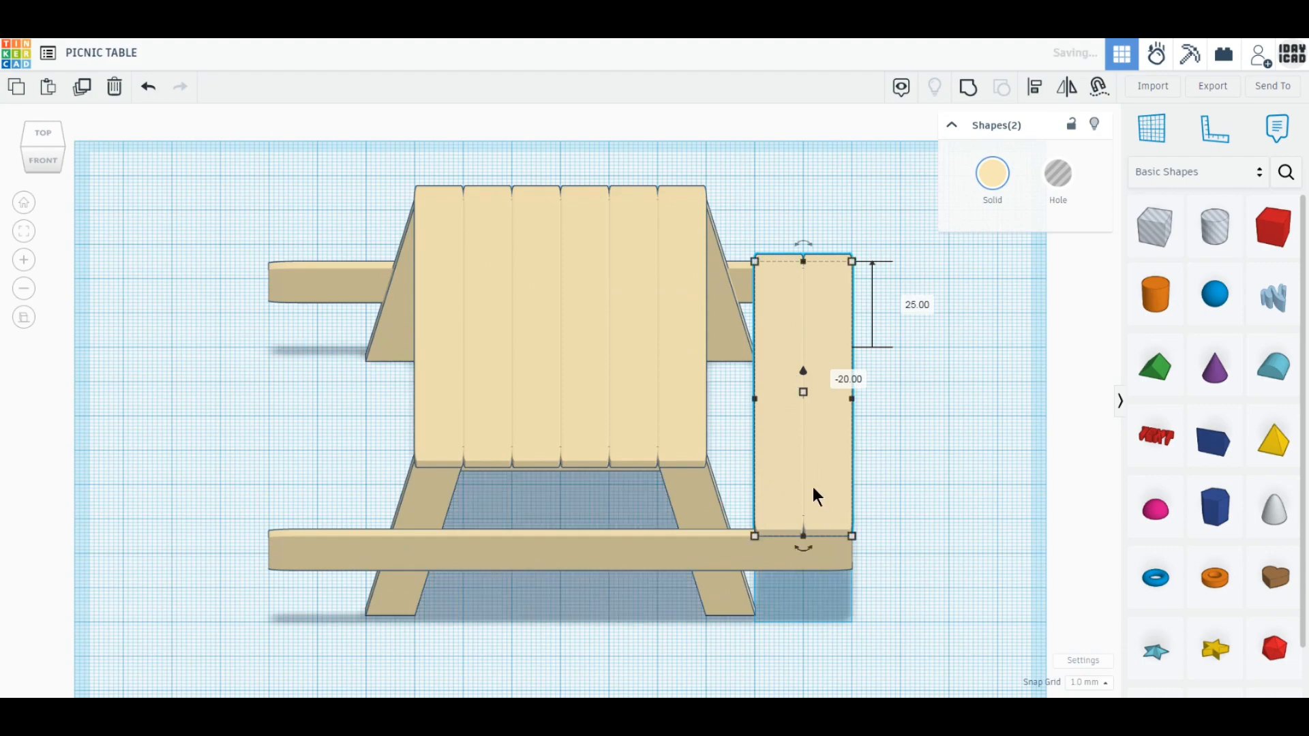
right_drag(813, 487, 816, 446)
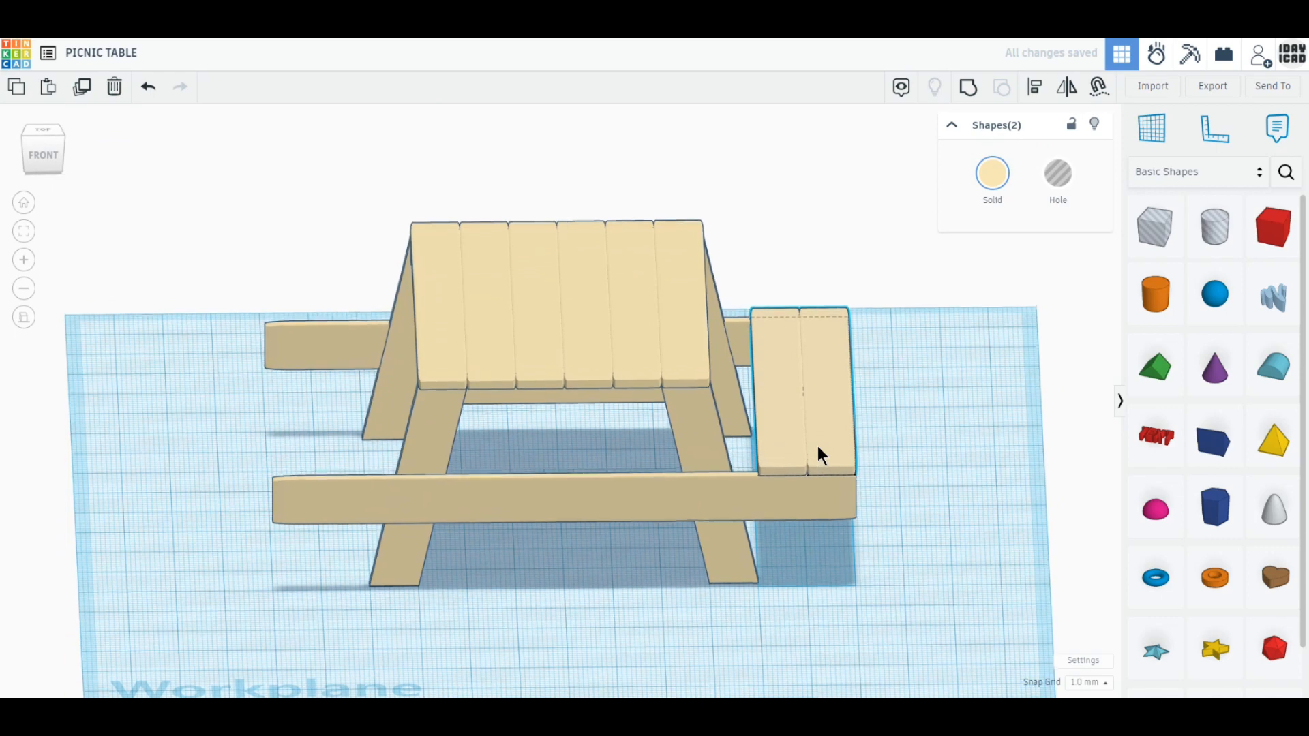
- Duplicate the two bench planks and move the copies 100 mm across the table onto the opposite ends of the crossbars
click(42, 139)
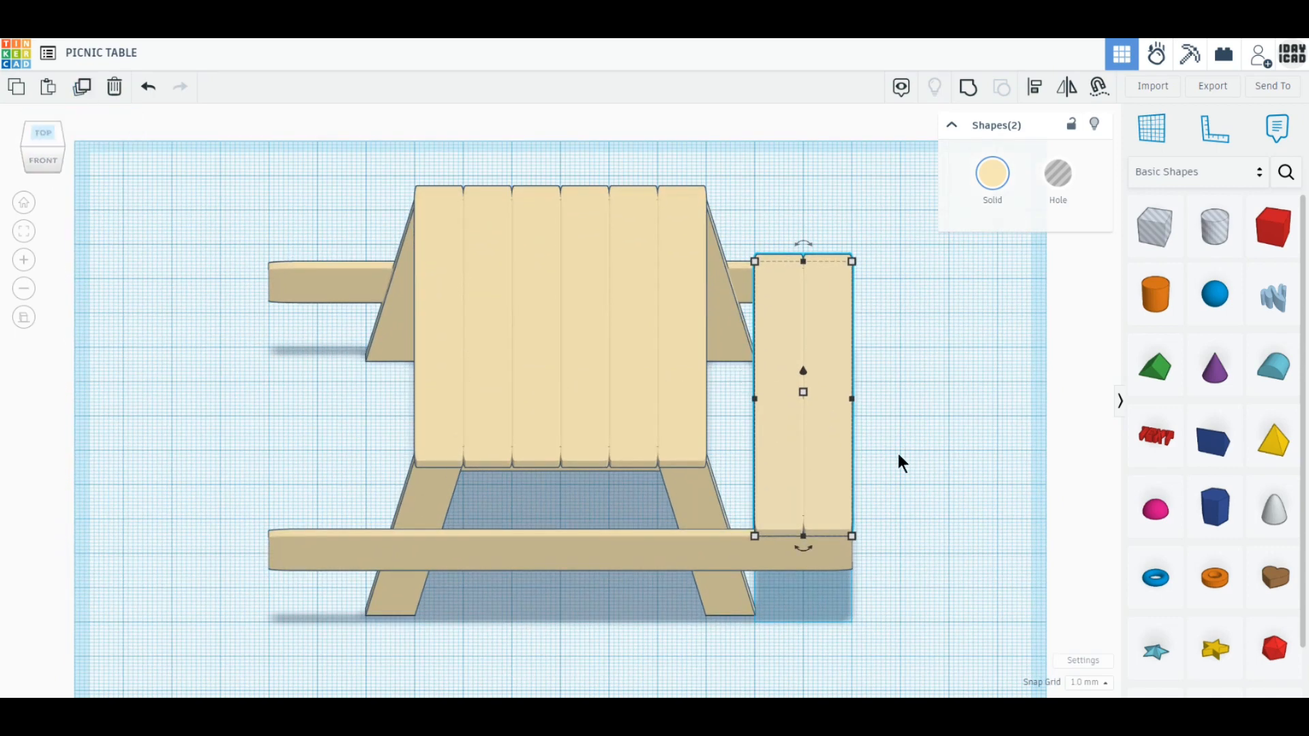
click(868, 493)
drag(891, 473, 789, 388)
click(81, 90)
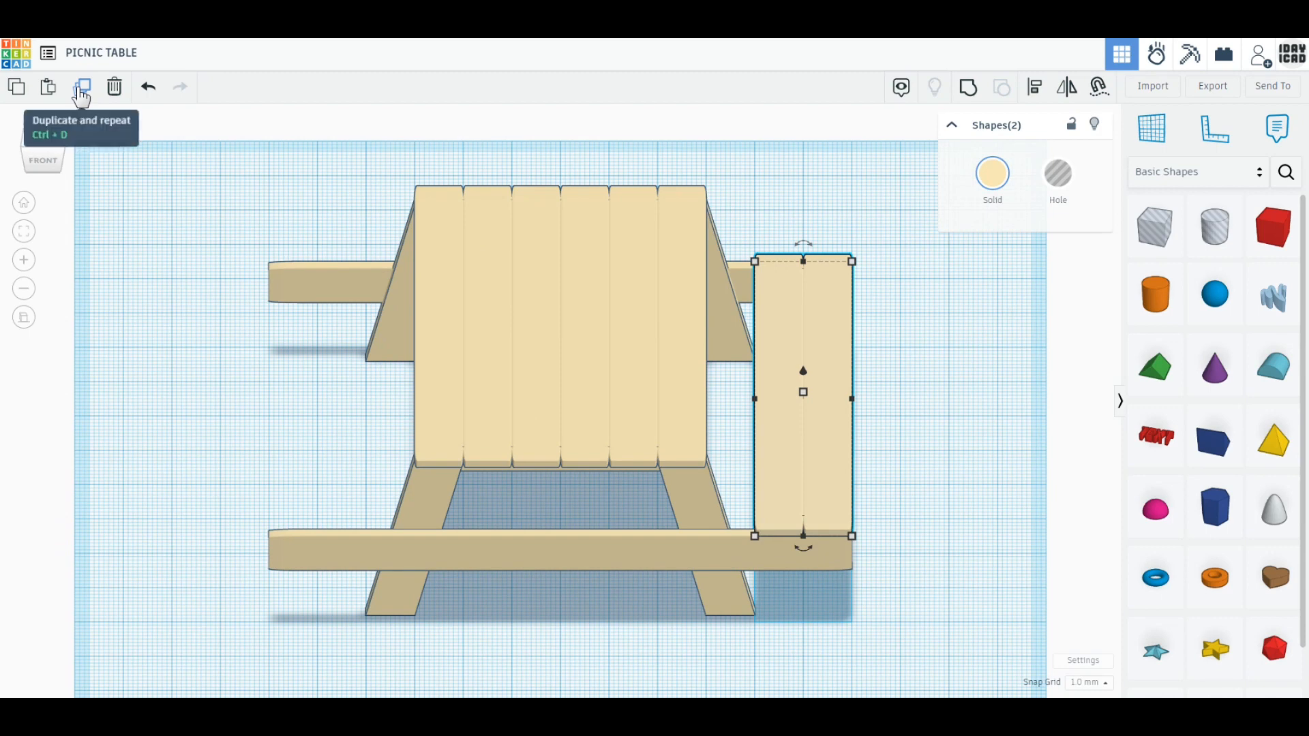
drag(771, 349, 347, 346)
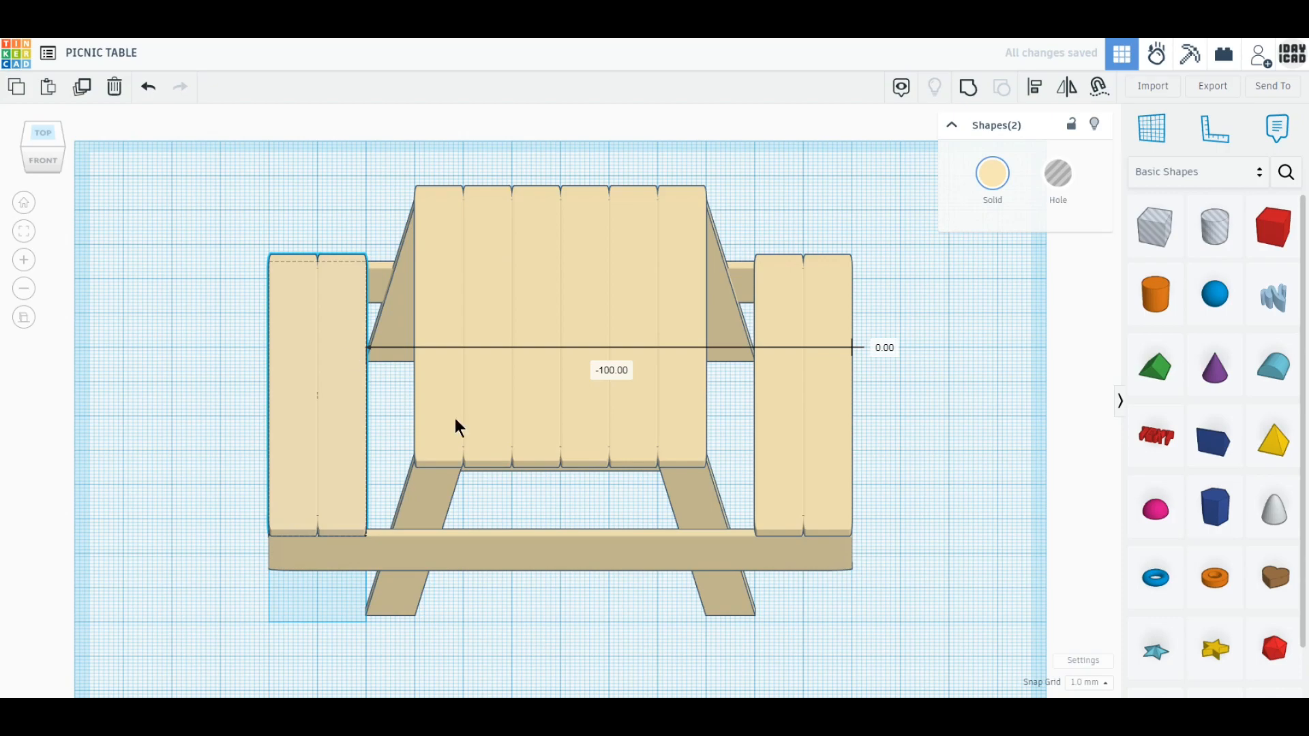
- Select every part of the table and benches and group them into one shape
right_drag(1069, 570, 925, 573)
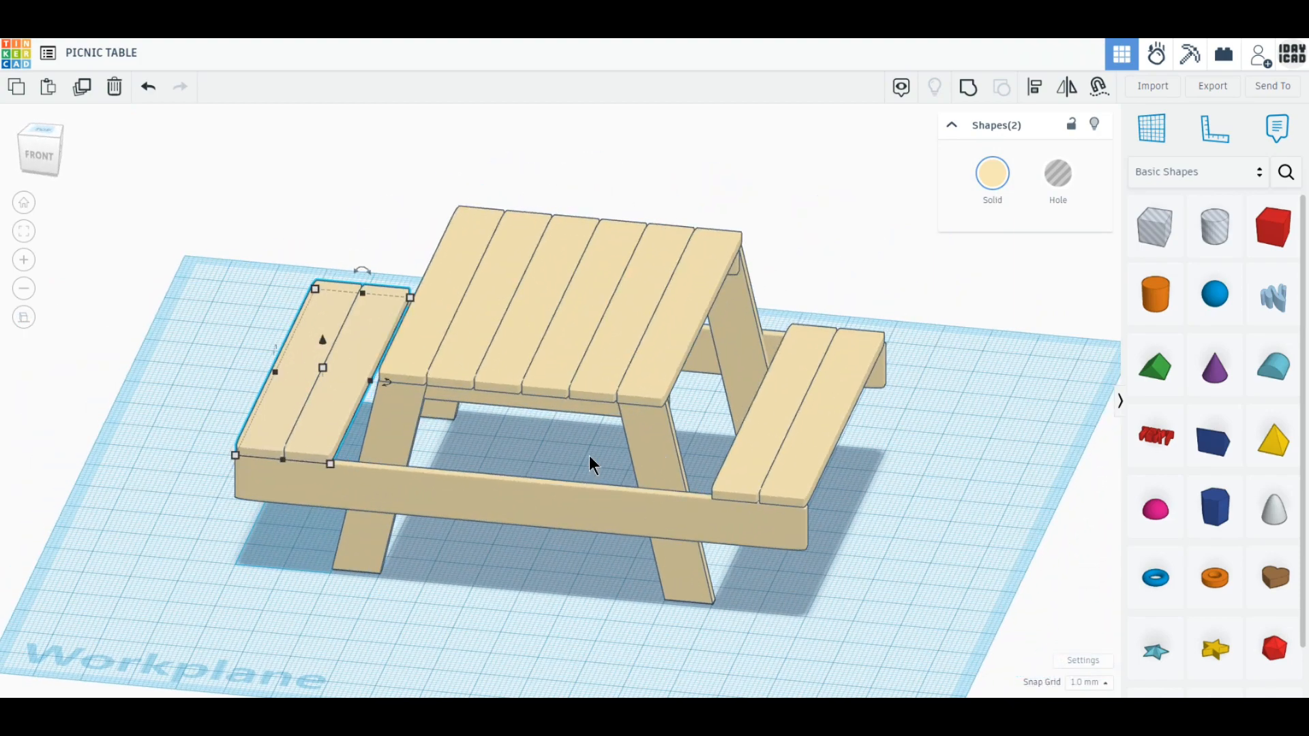
right_drag(589, 456, 607, 470)
drag(914, 615, 202, 199)
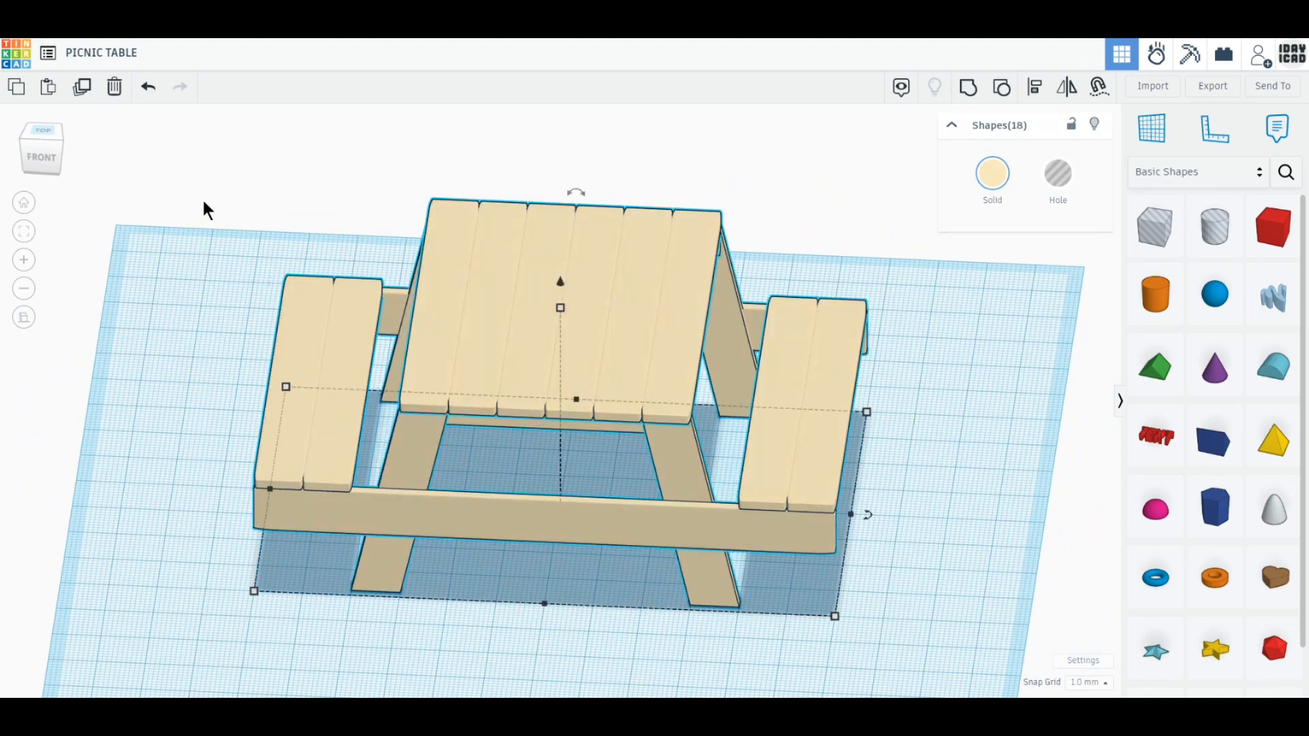
click(973, 100)
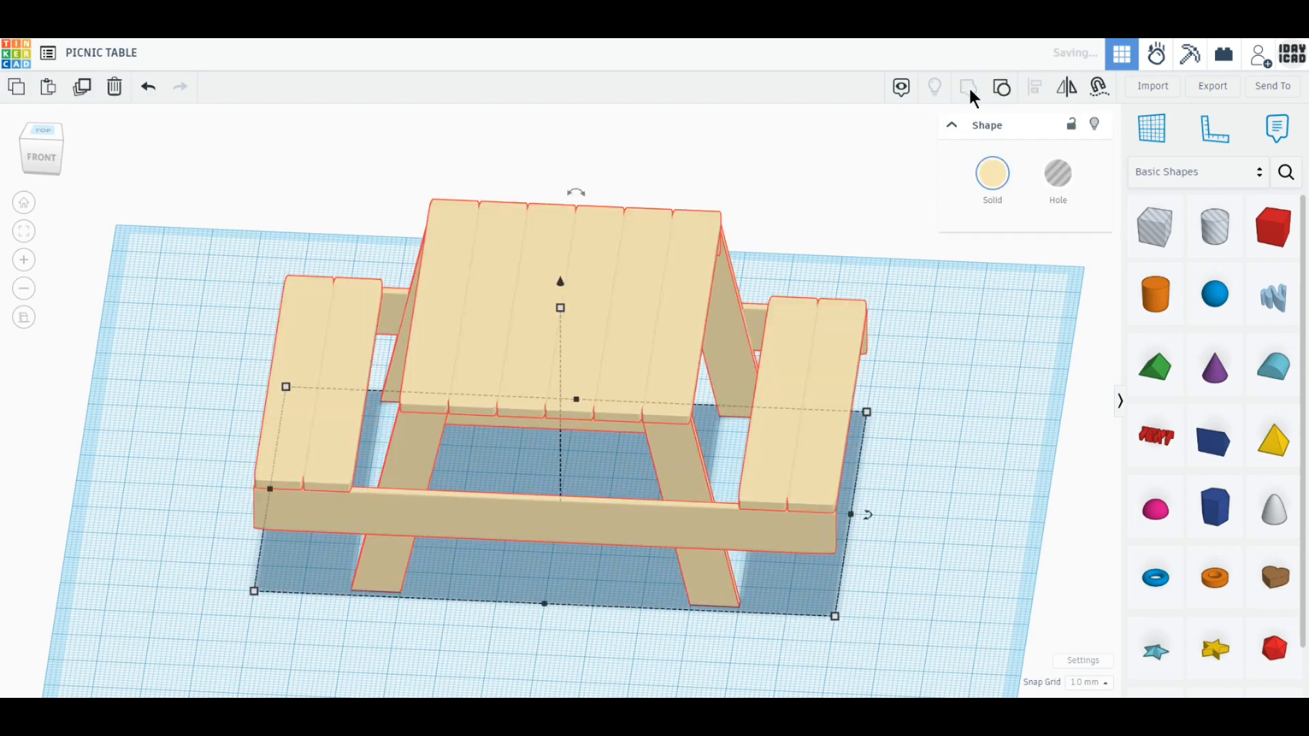
- Move the grouped picnic table about 104 mm sideways, partly off the workplane, to free up space
scroll(574, 394, down, 5)
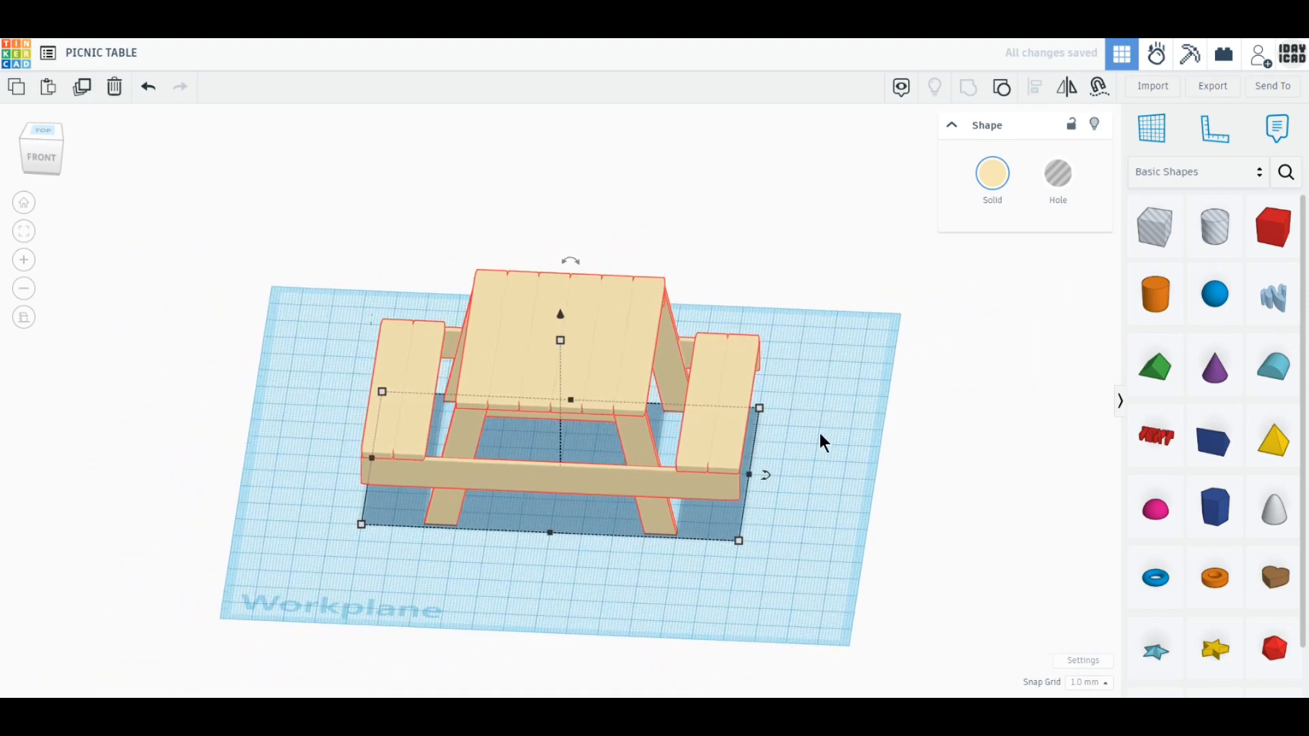
click(808, 444)
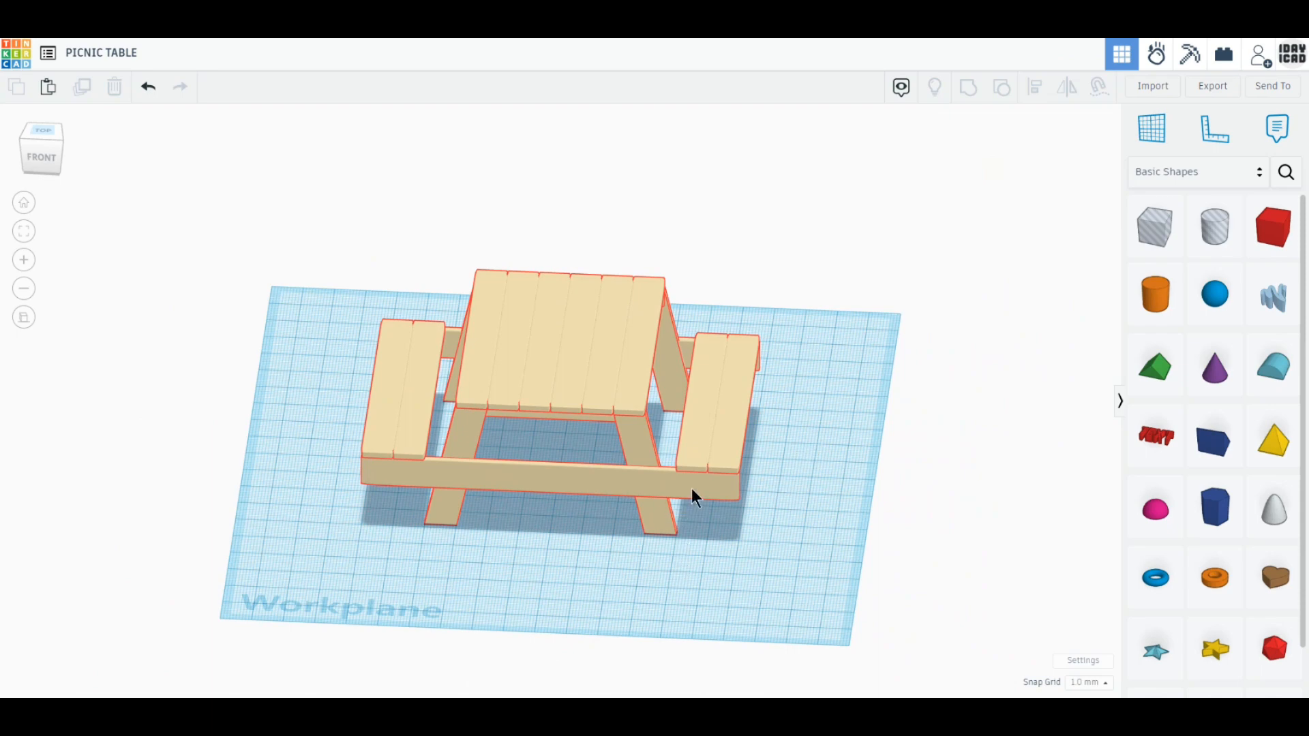
drag(692, 488, 563, 485)
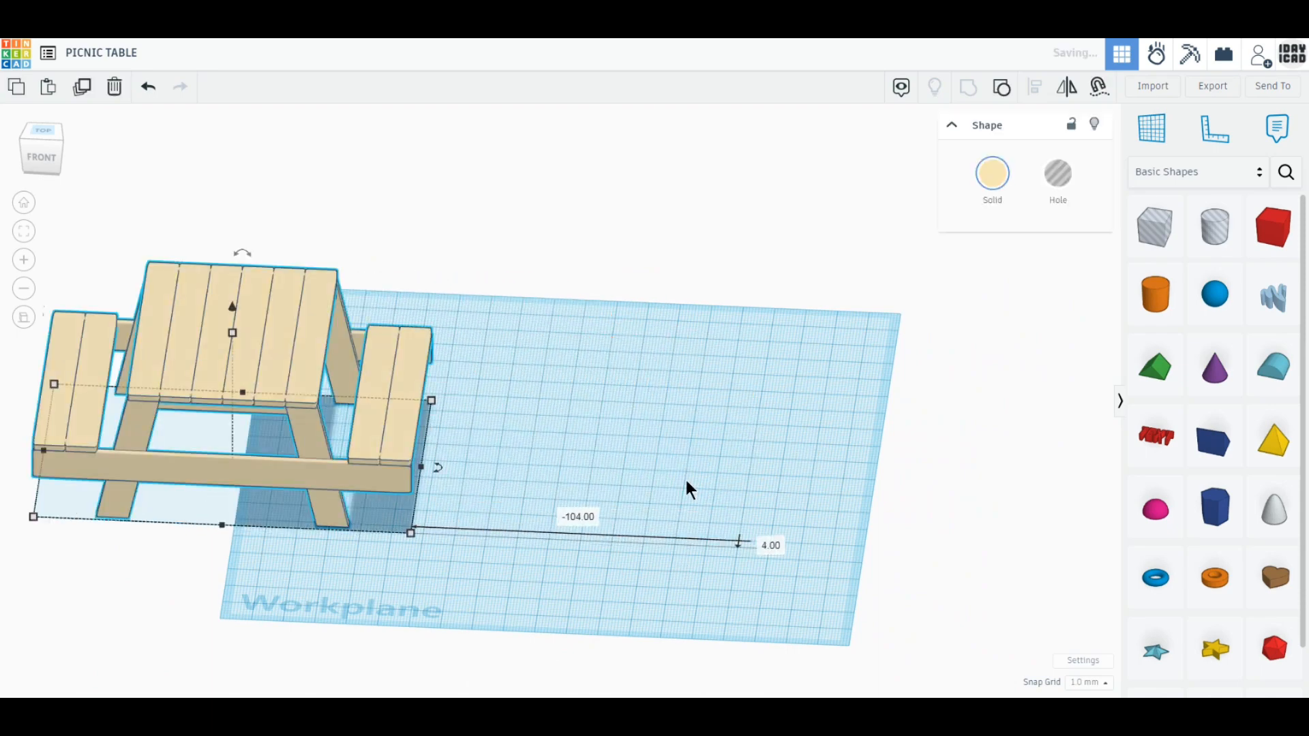
- Place a cylinder on the empty workplane area beside the picnic table
click(1064, 372)
click(1158, 313)
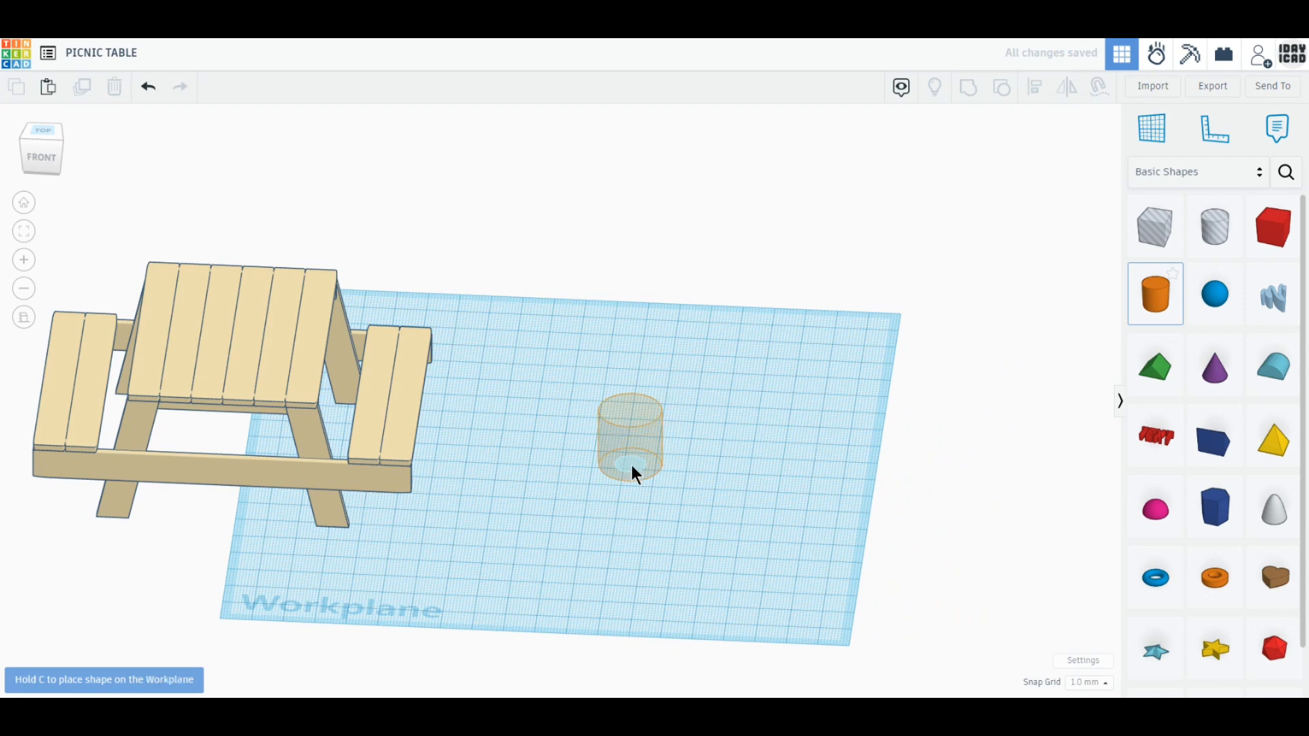
click(631, 465)
scroll(657, 483, up, 3)
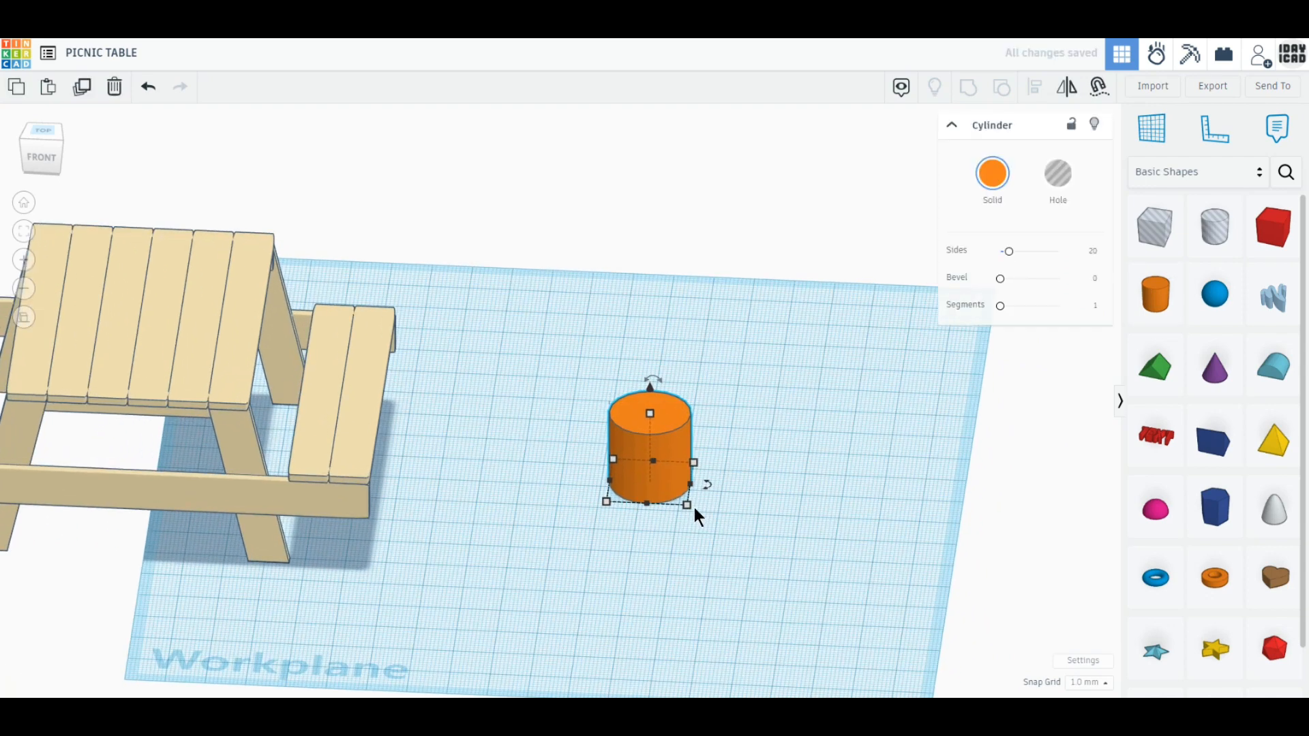
- Resize the cylinder into a thin umbrella pole, 4 mm wide, 4 mm deep and 130 mm high
mouse_move(693, 506)
click(641, 538)
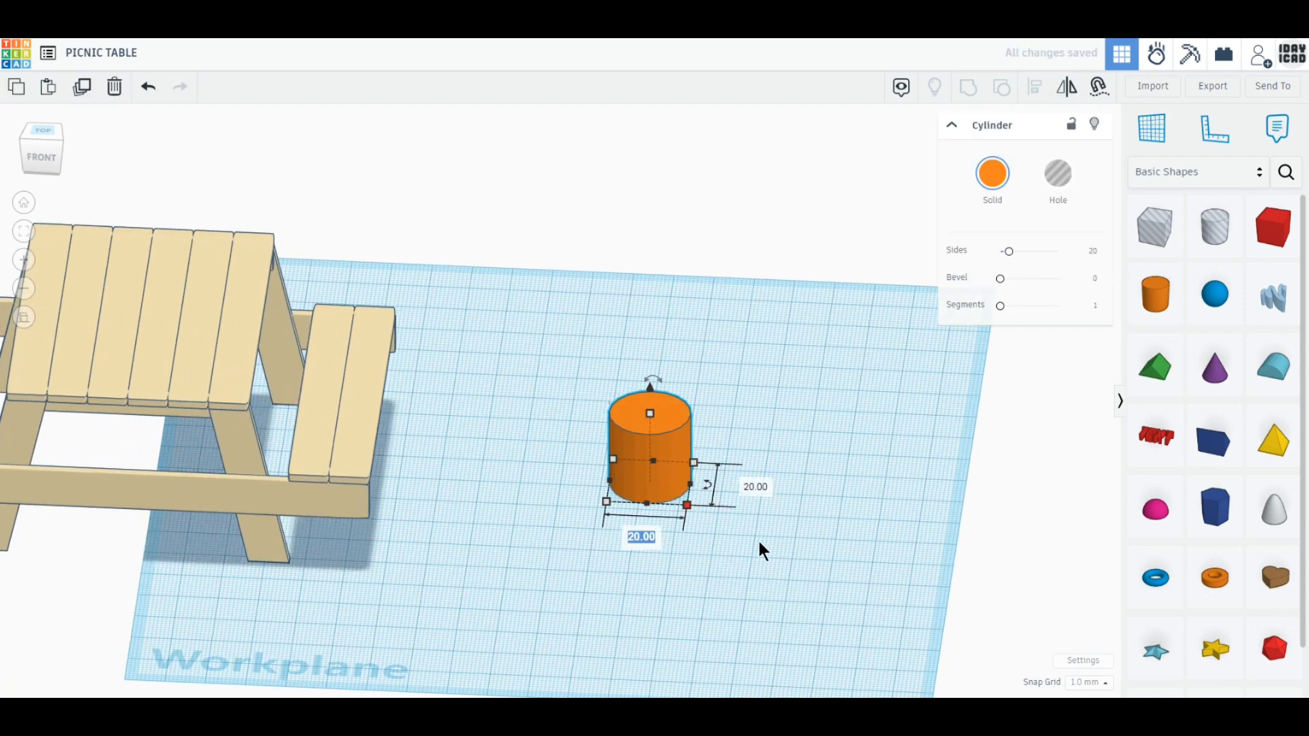
text(4)
key(Return)
click(692, 485)
text(4)
key(Return)
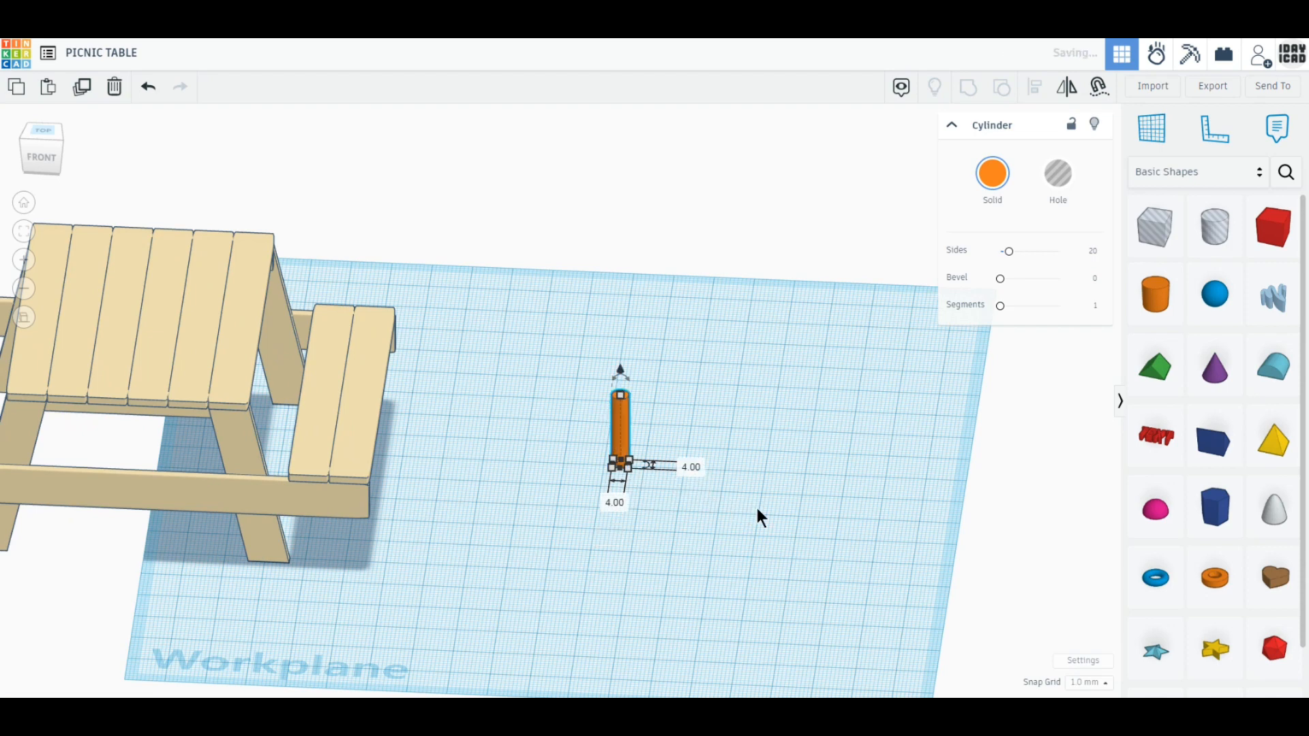
mouse_move(620, 398)
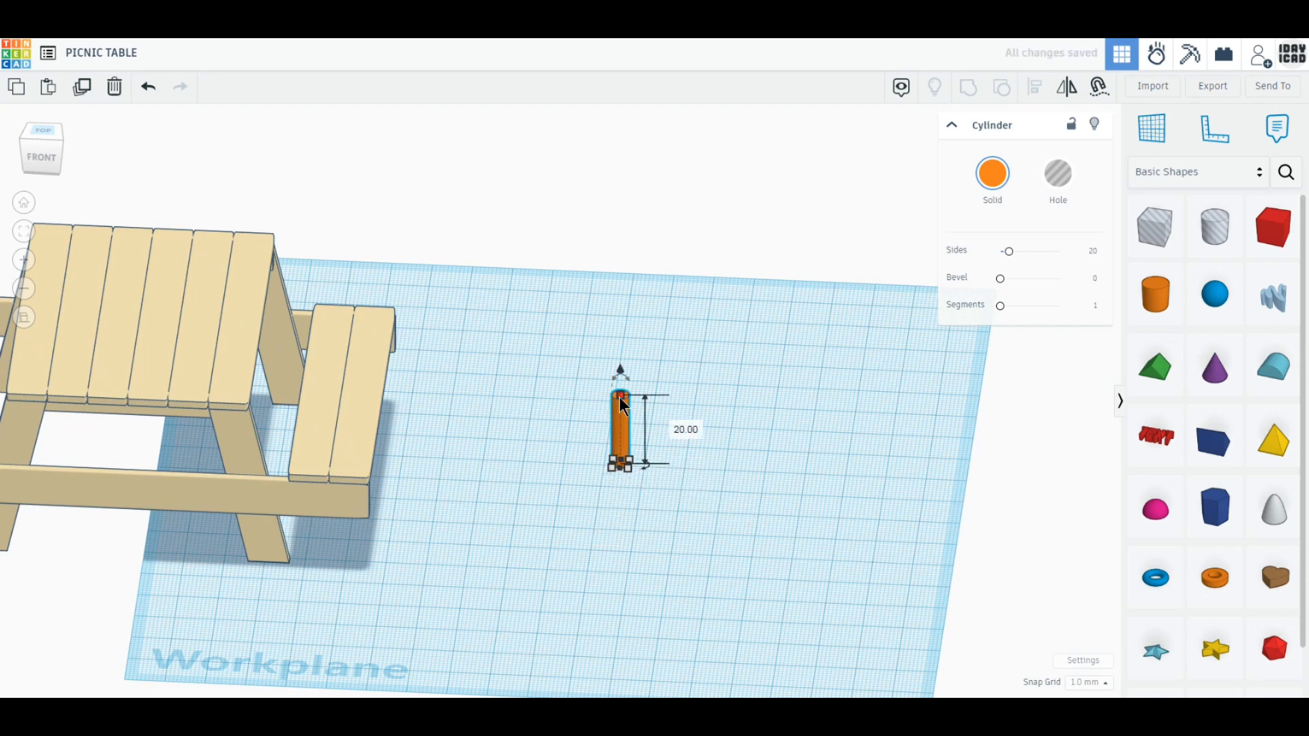
click(683, 428)
text(130)
key(Return)
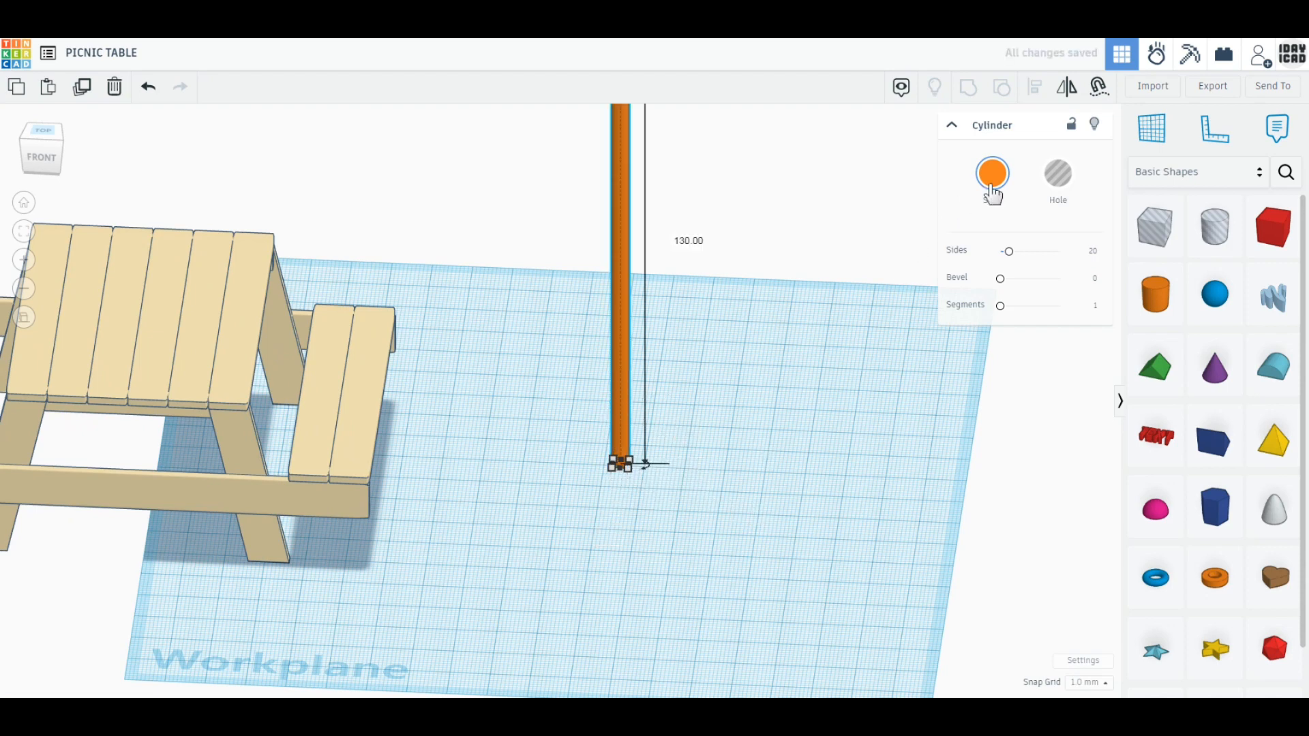
- Move the pole closer to the picnic table's bench and colour it medium grey
click(996, 191)
click(1247, 298)
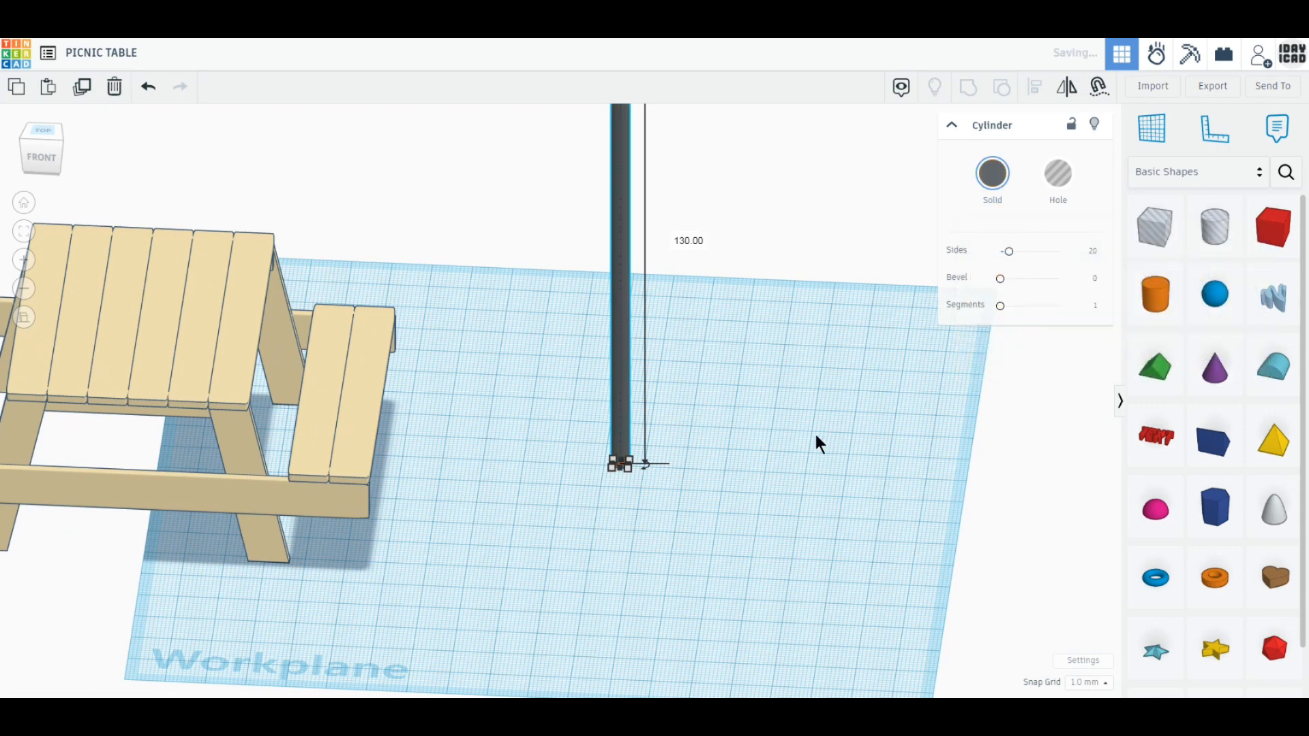
right_drag(815, 440, 620, 427)
drag(584, 429, 445, 463)
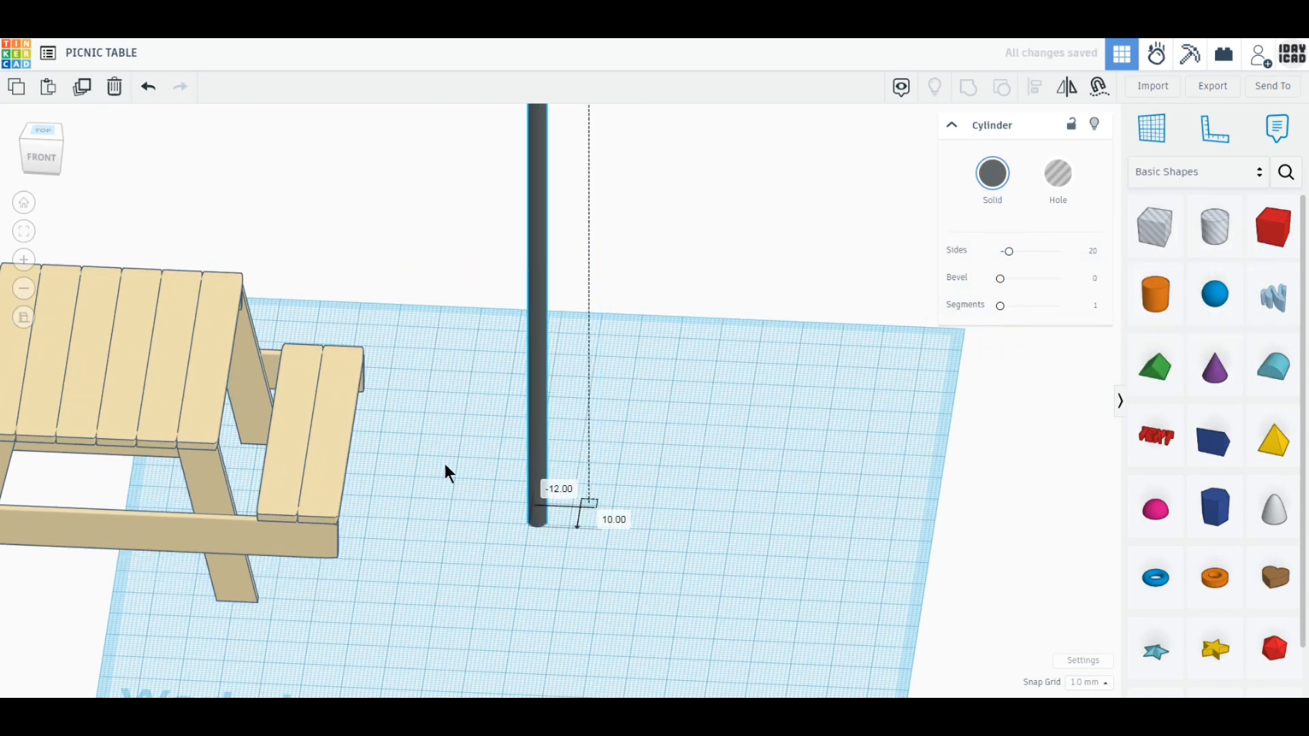
click(986, 185)
click(1248, 276)
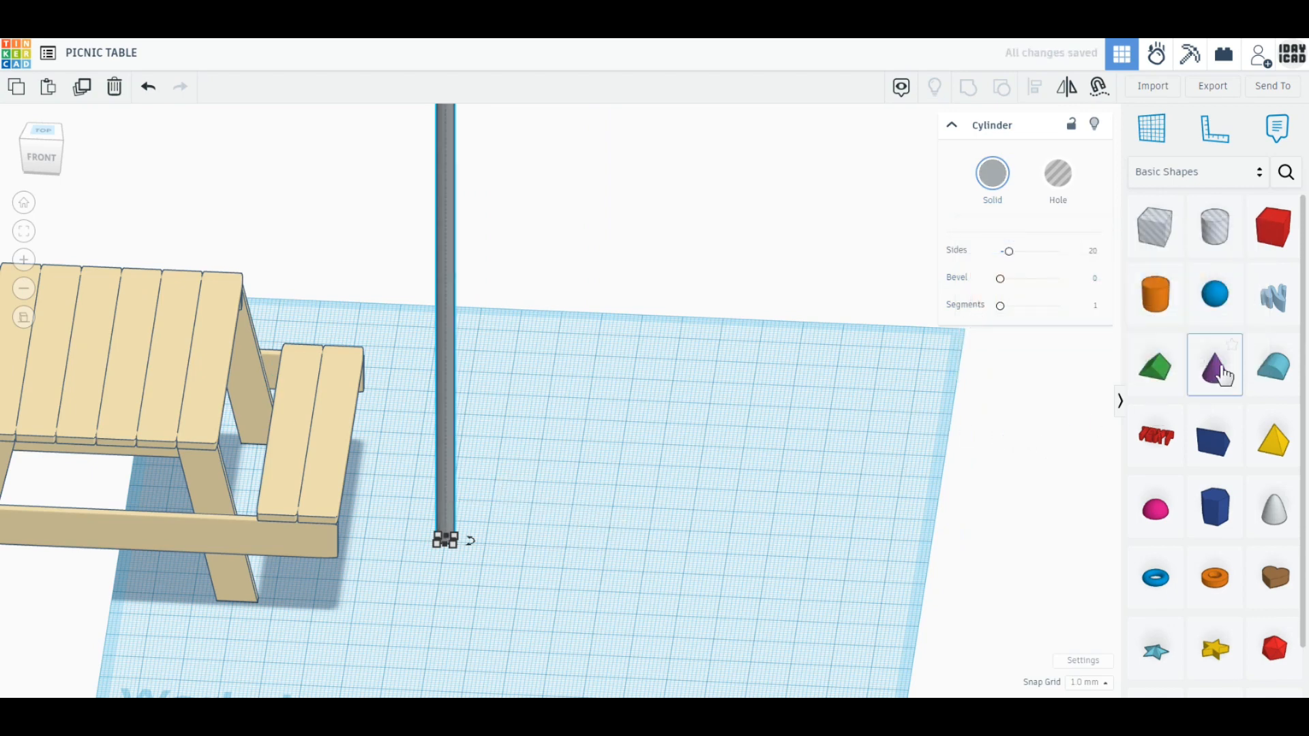
- Place a cone on the workplane beside the umbrella pole, give it 8 sides and rotate it 22.5° on the workplane
drag(1215, 368, 697, 489)
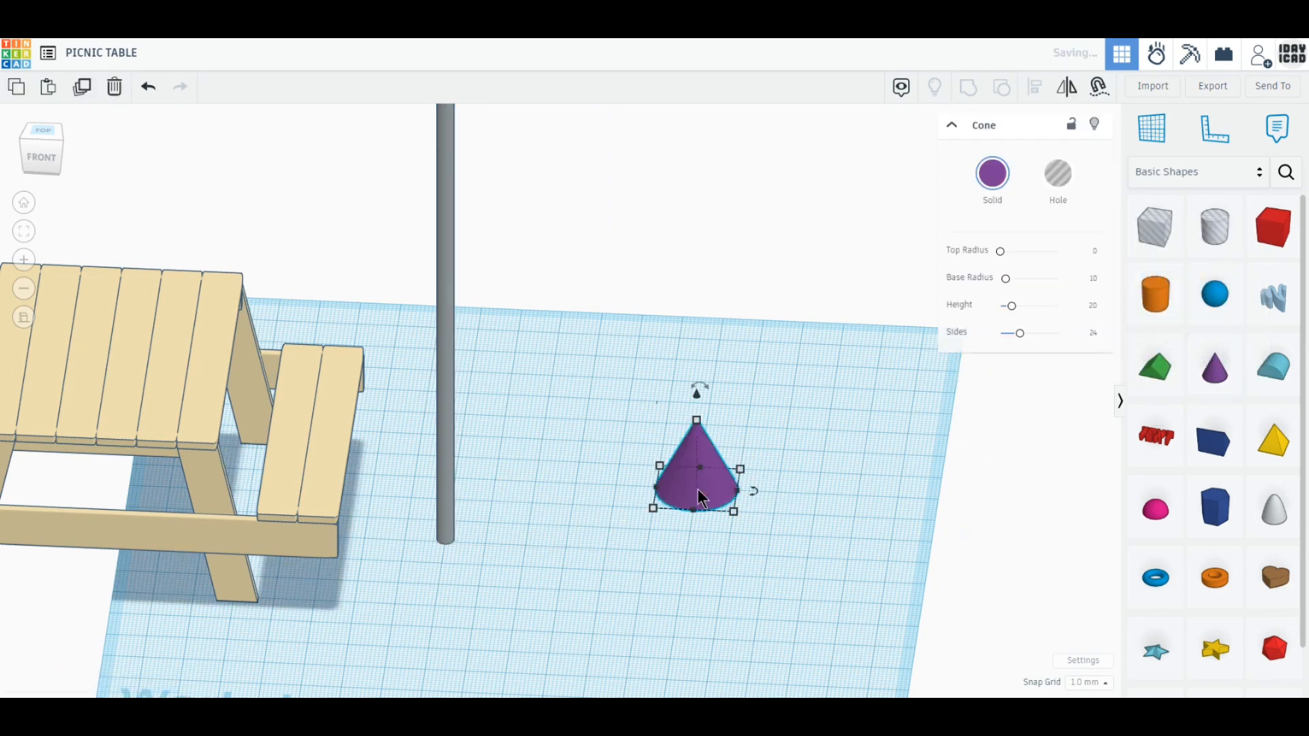
click(1093, 332)
text(8)
key(Return)
drag(755, 491, 734, 513)
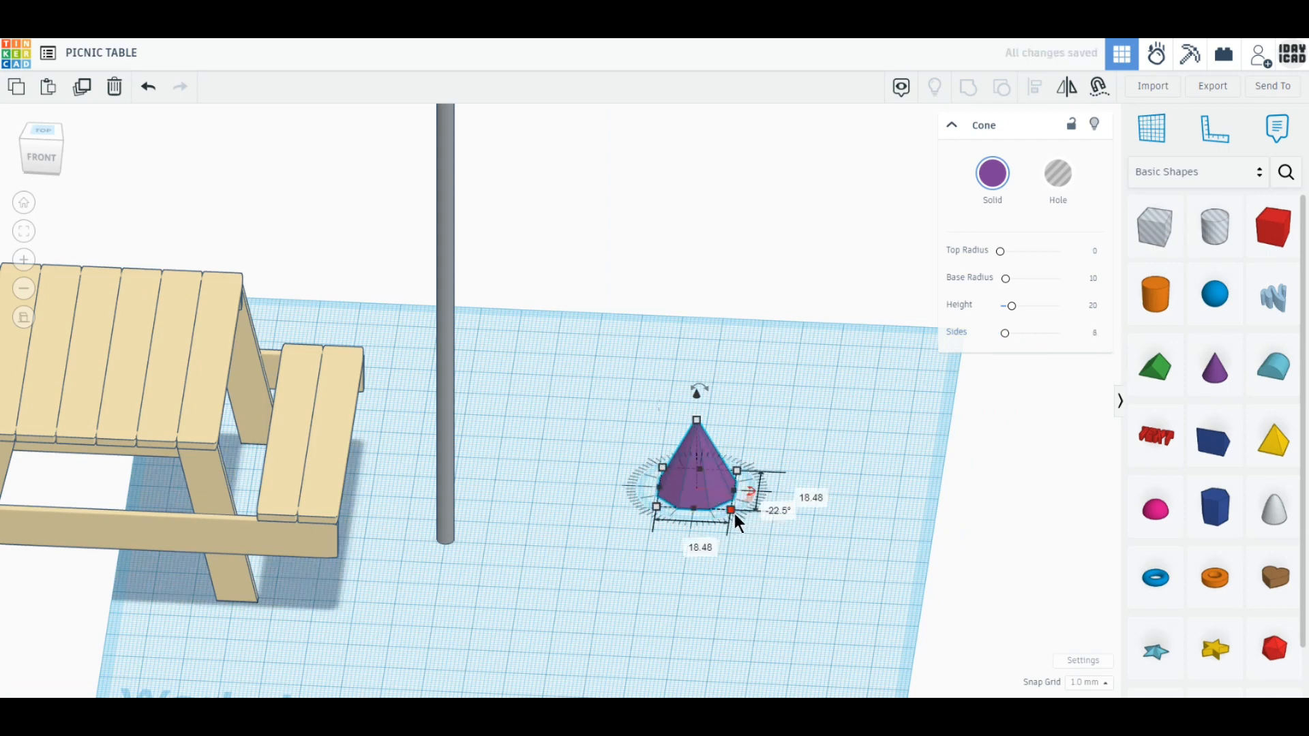
- Resize the cone to 120 mm wide and 120 mm deep and reposition it on the workplane beside the pole
text(120)
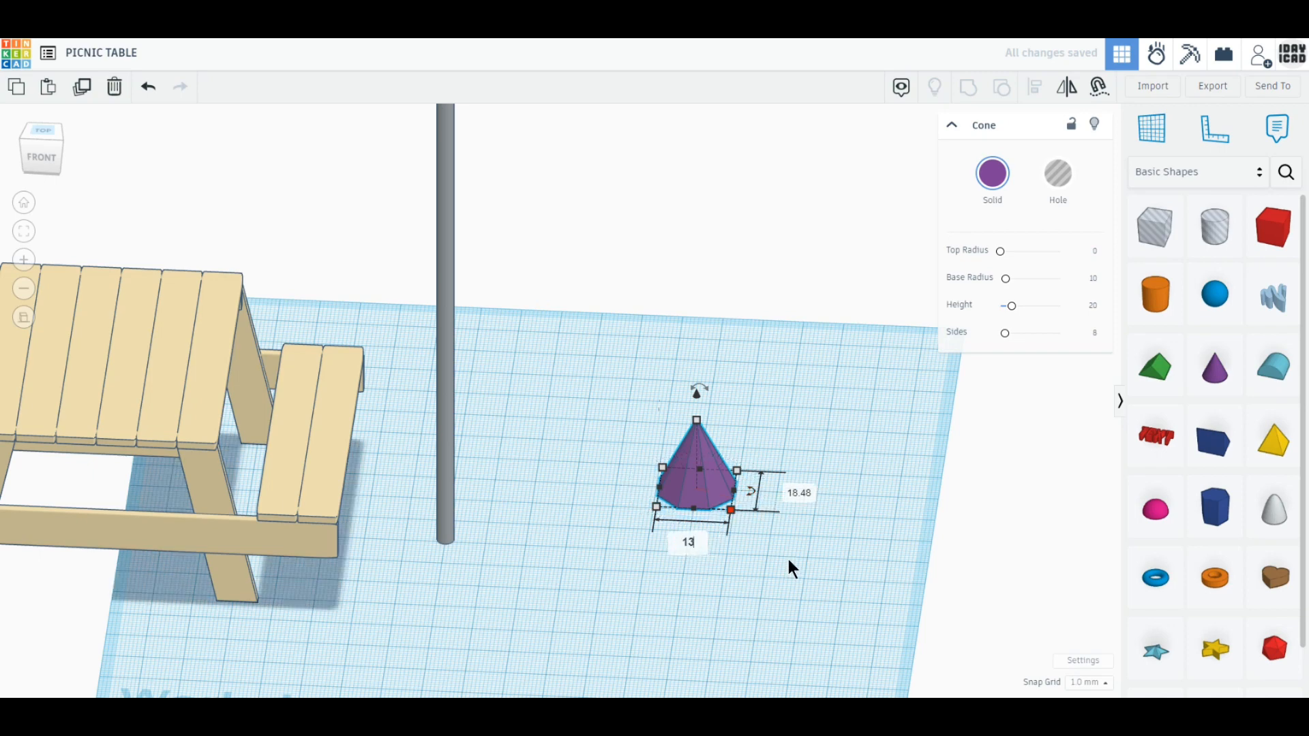
key(Return)
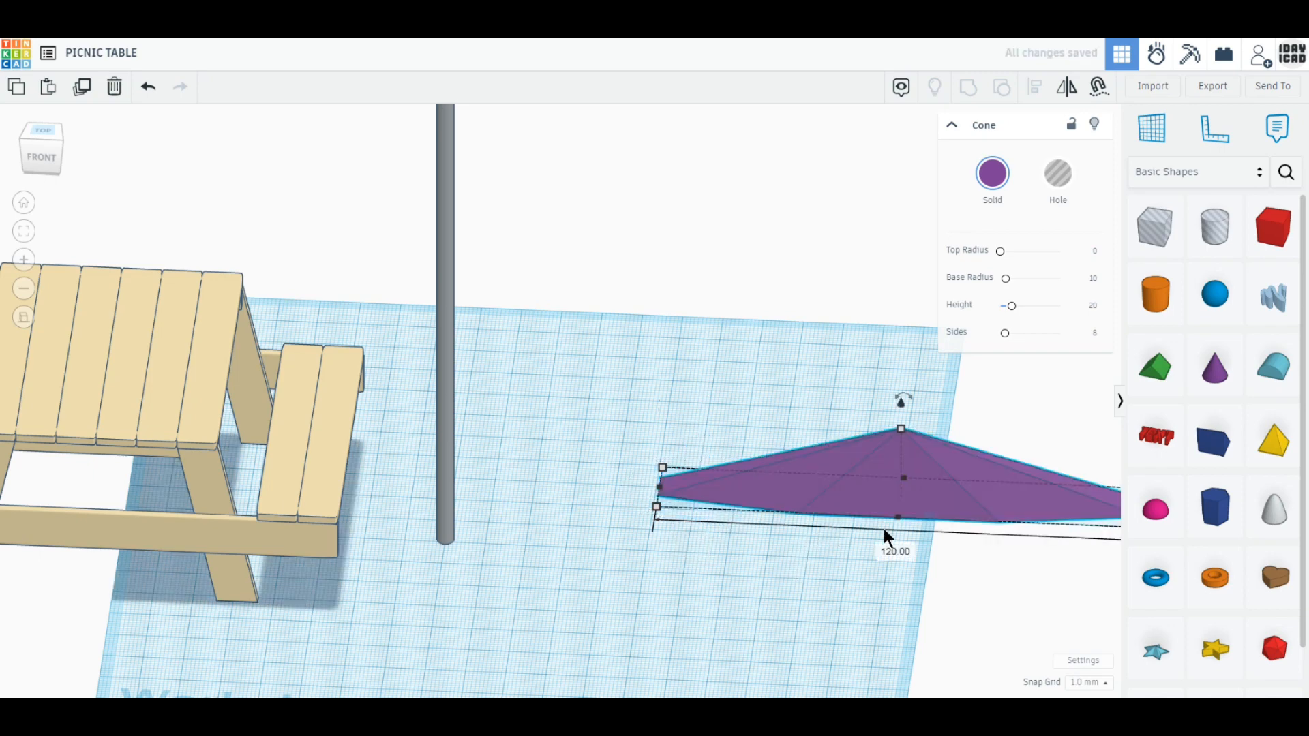
drag(866, 508, 664, 471)
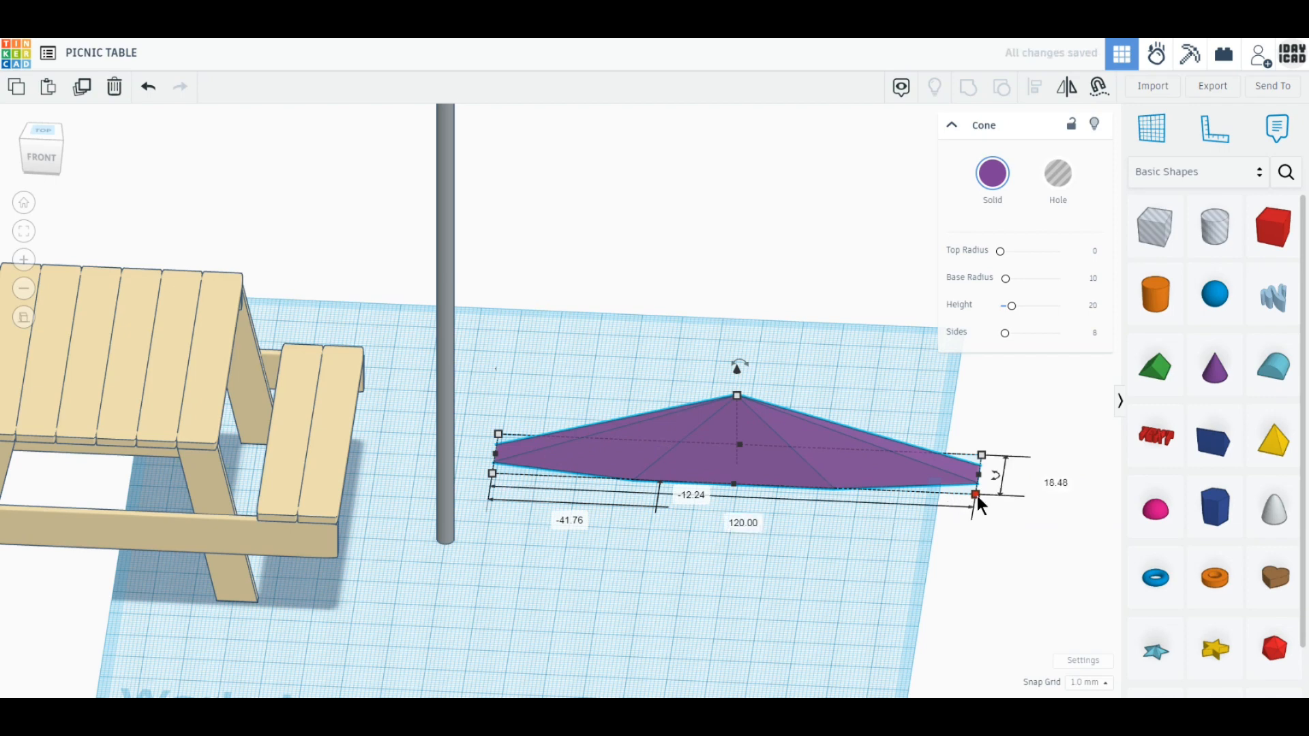
click(1043, 478)
text(120)
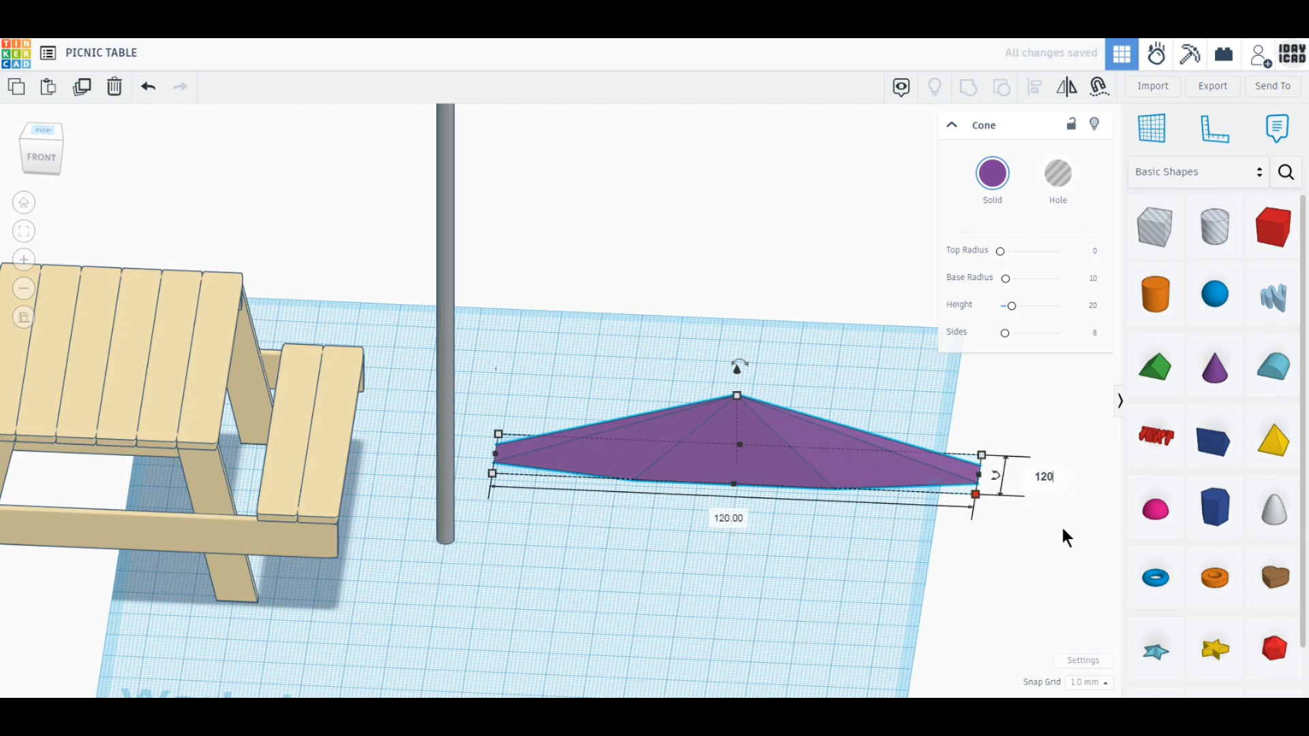
key(Return)
drag(893, 562, 784, 529)
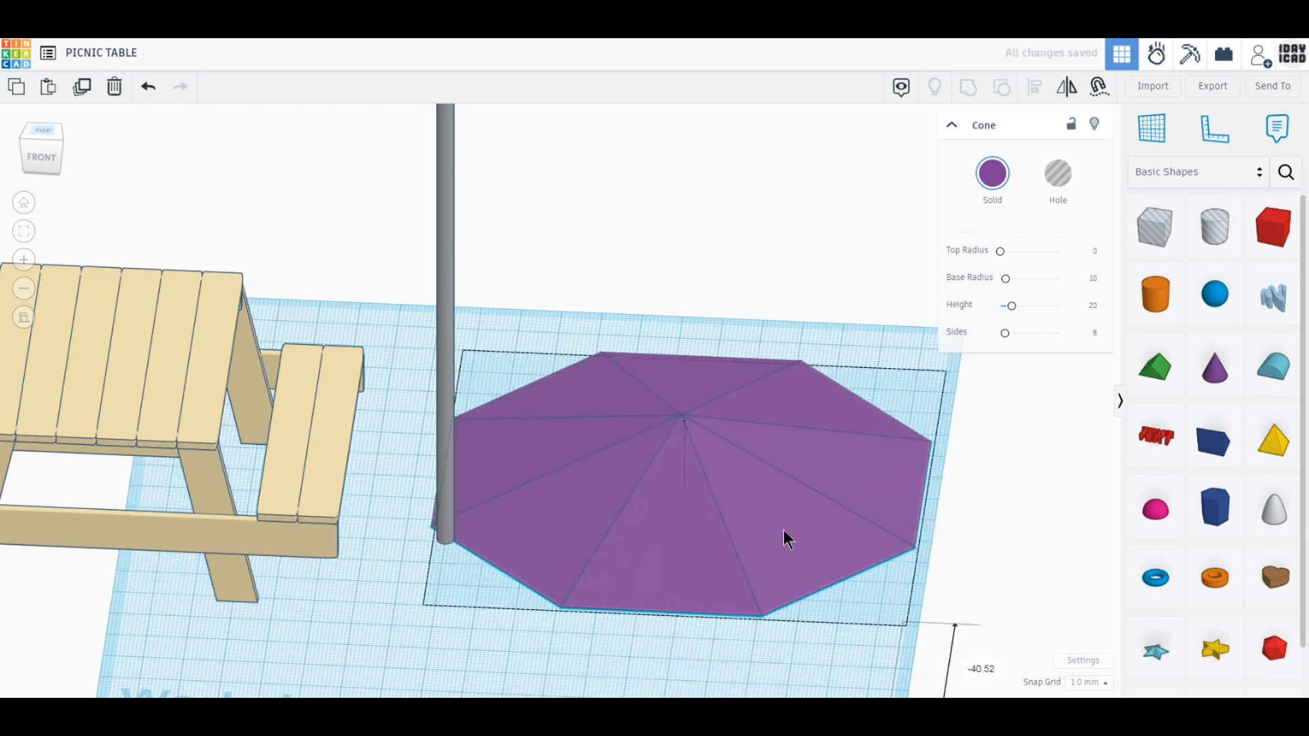
- Colour the cone red and shift the pole toward the bench, clear of the cone
click(992, 174)
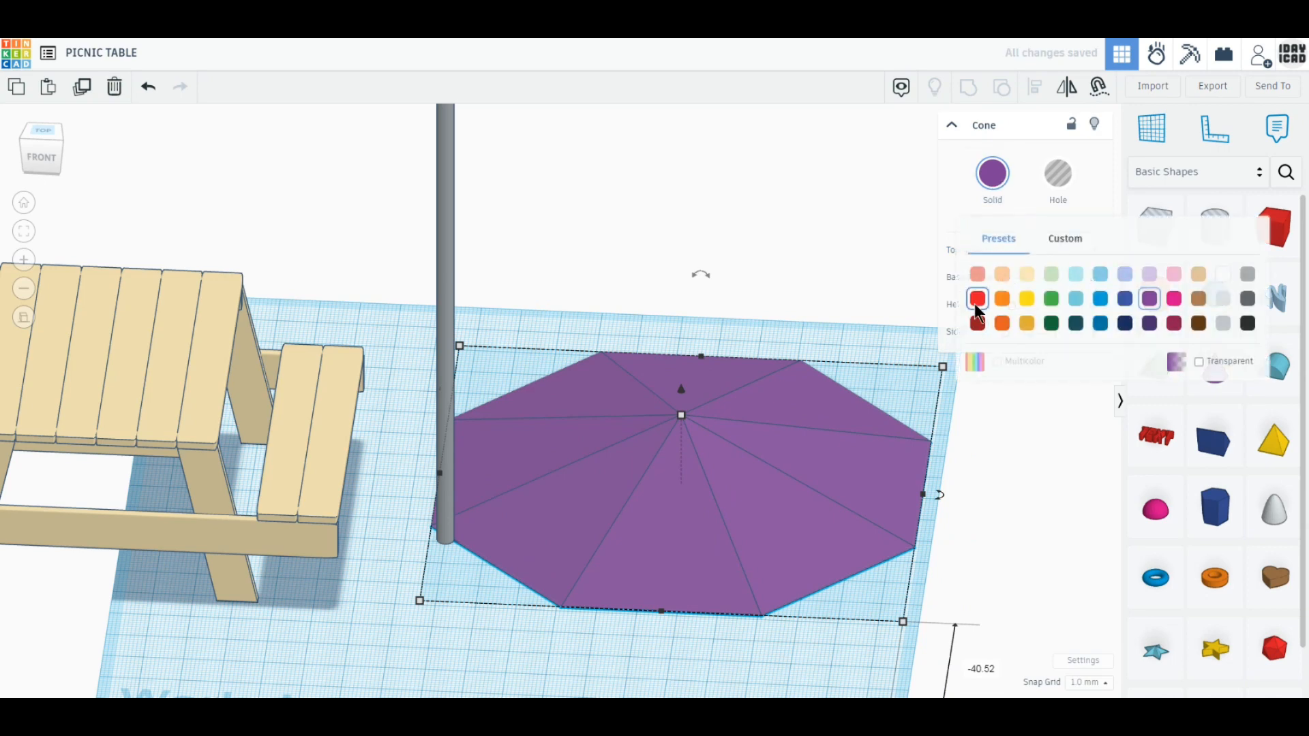
click(977, 296)
drag(444, 452, 404, 453)
- Set the red cone's height to 30 mm
click(660, 457)
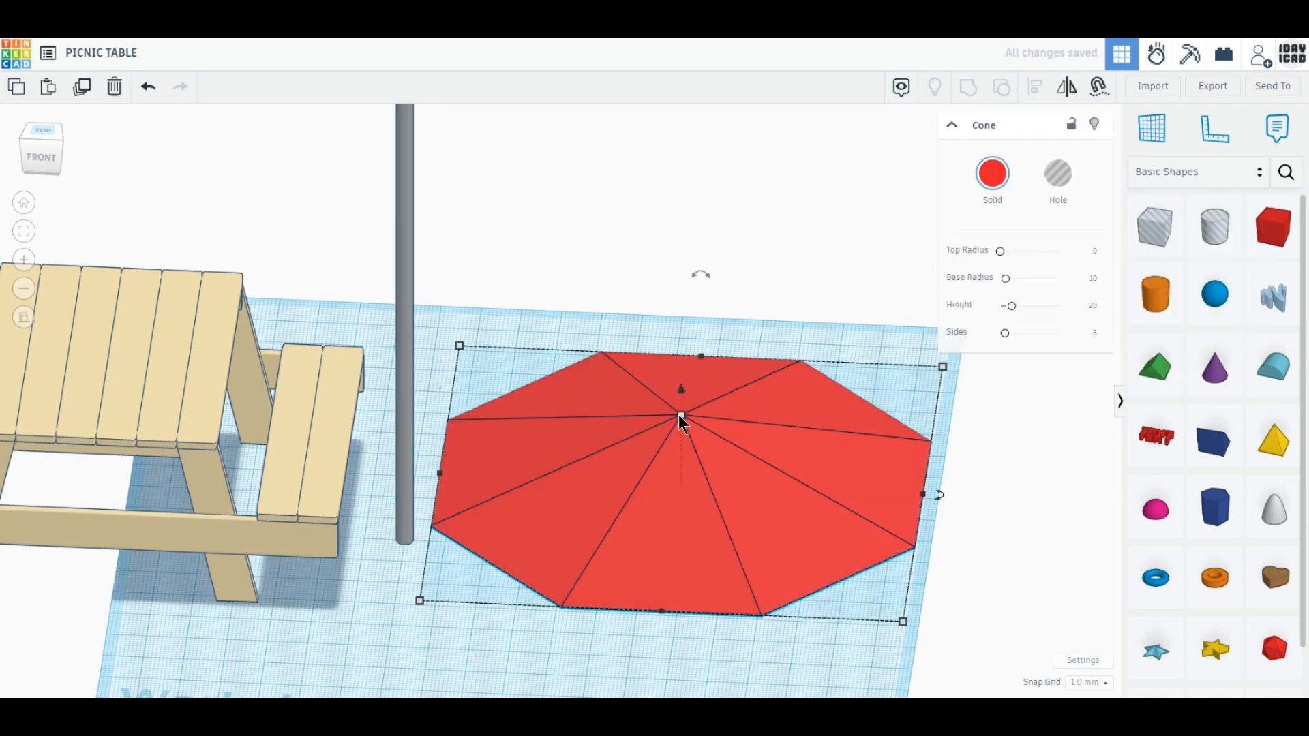
click(748, 449)
text(30)
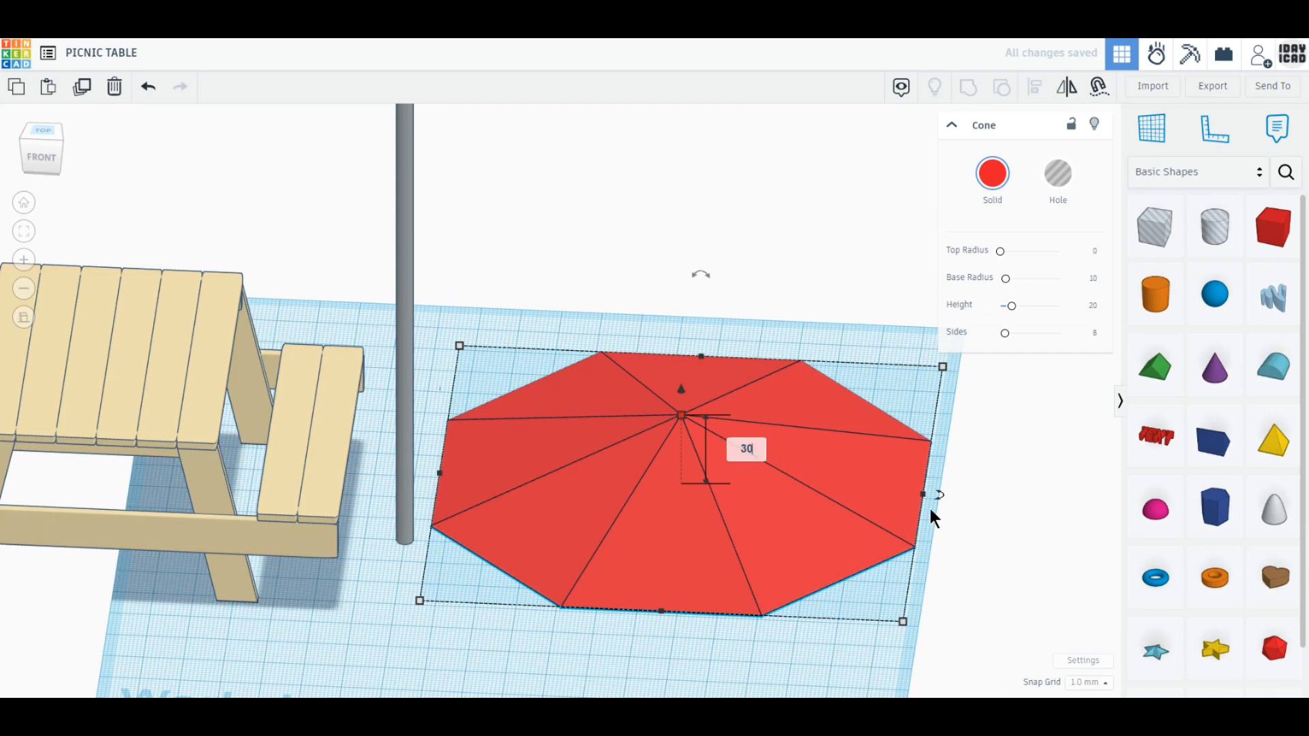
key(Return)
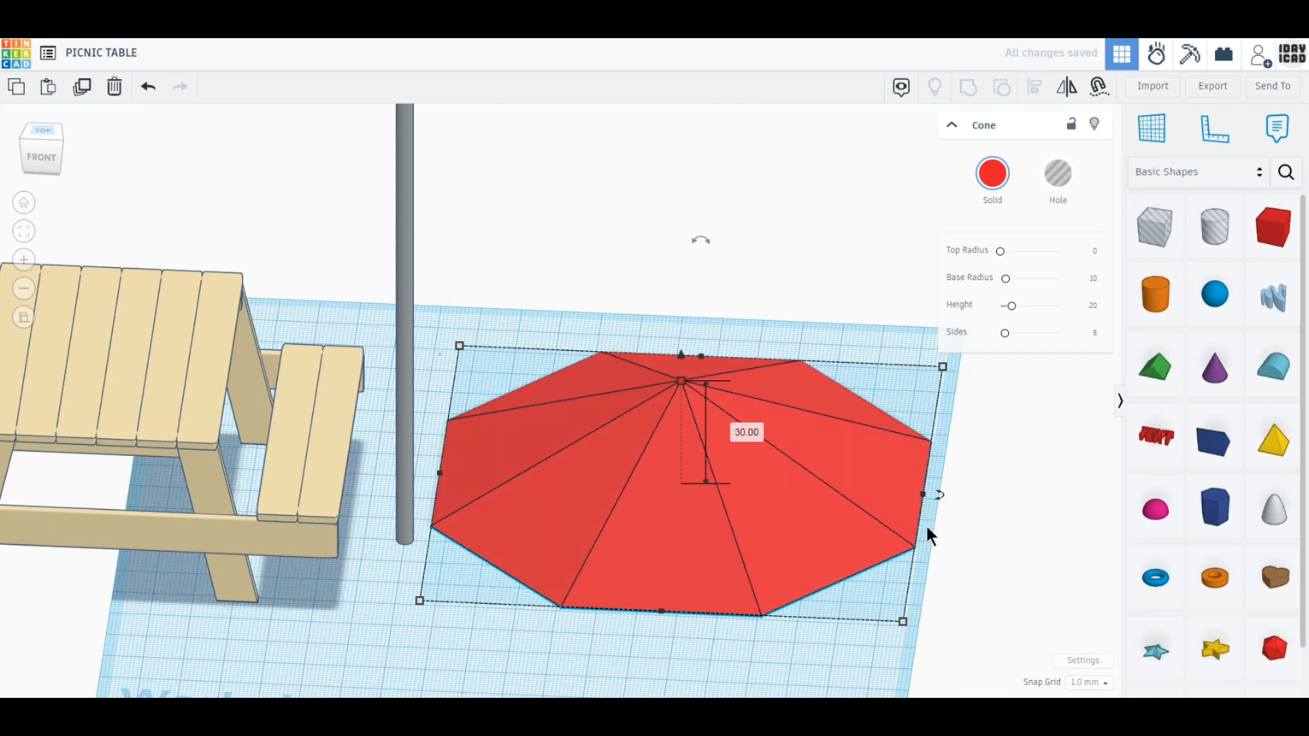
- Hollow out the canopy by grouping a duplicate cone raised 1 mm with the original cone set as a hole
click(84, 91)
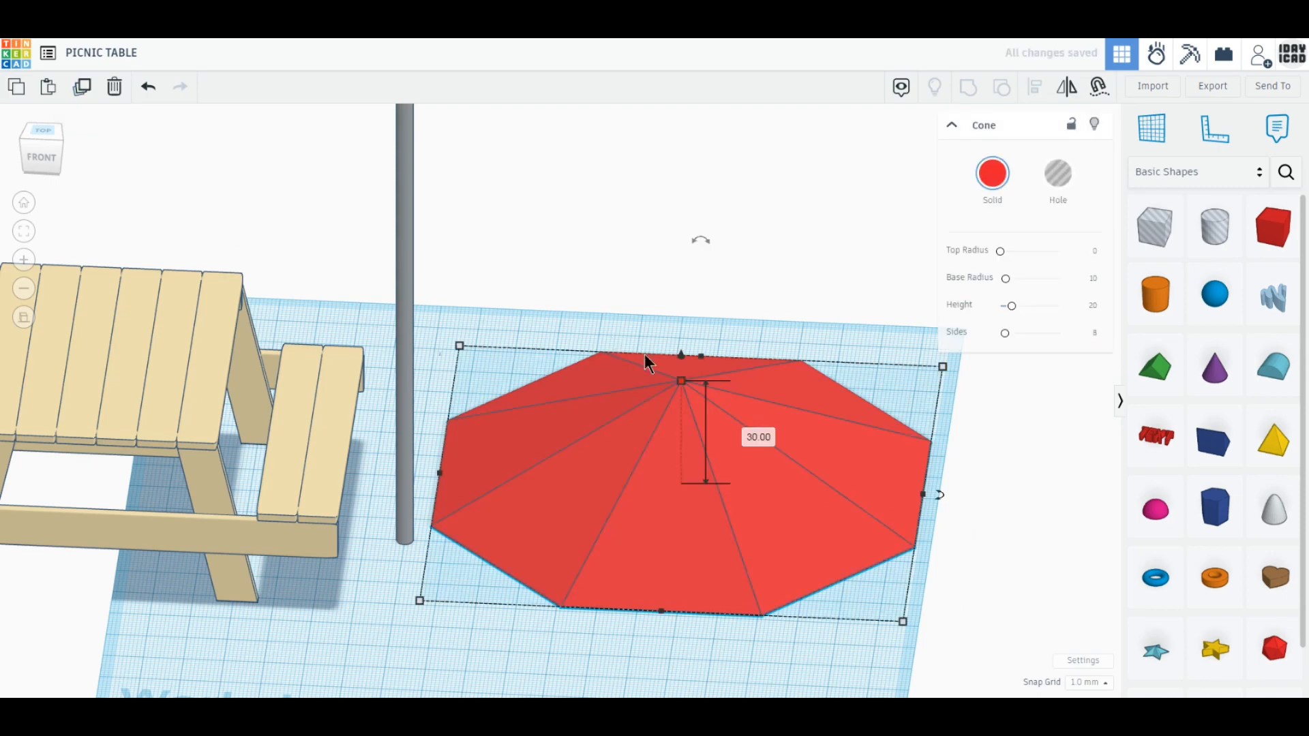
drag(680, 355, 681, 351)
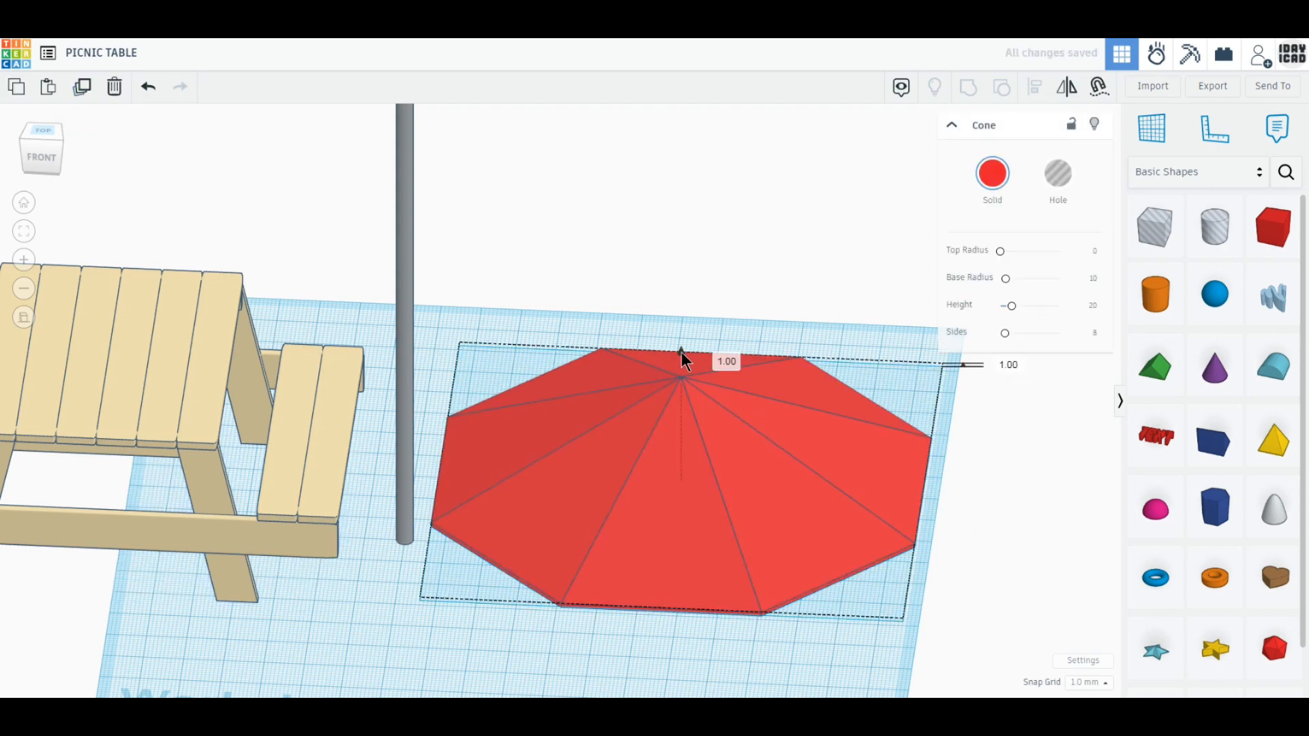
click(758, 616)
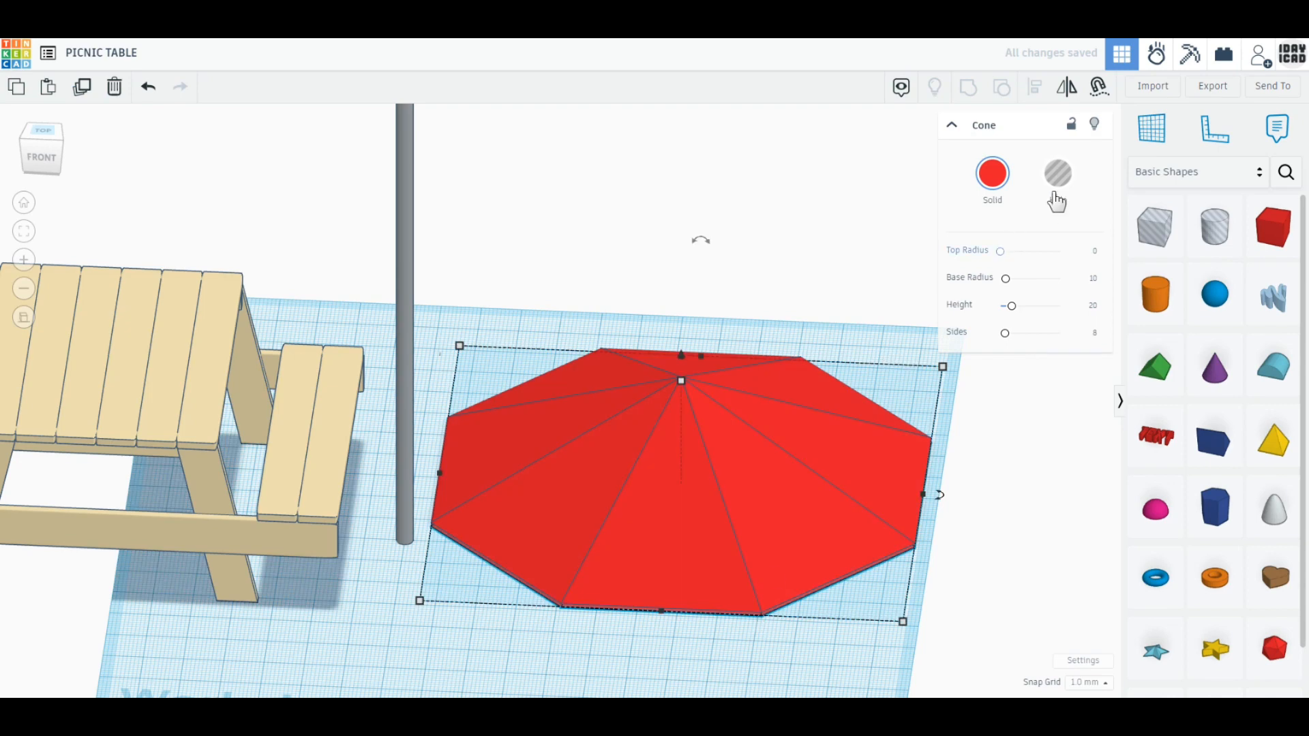
click(1053, 180)
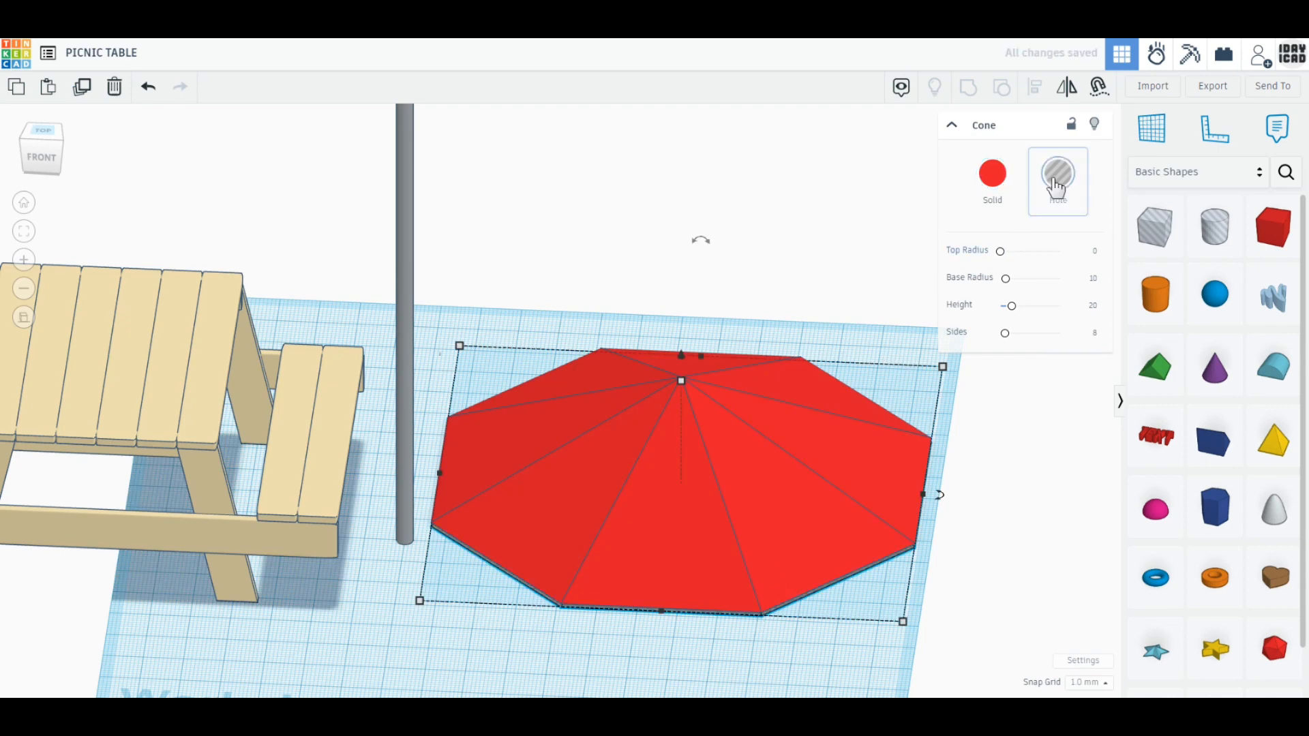
shift+click(889, 537)
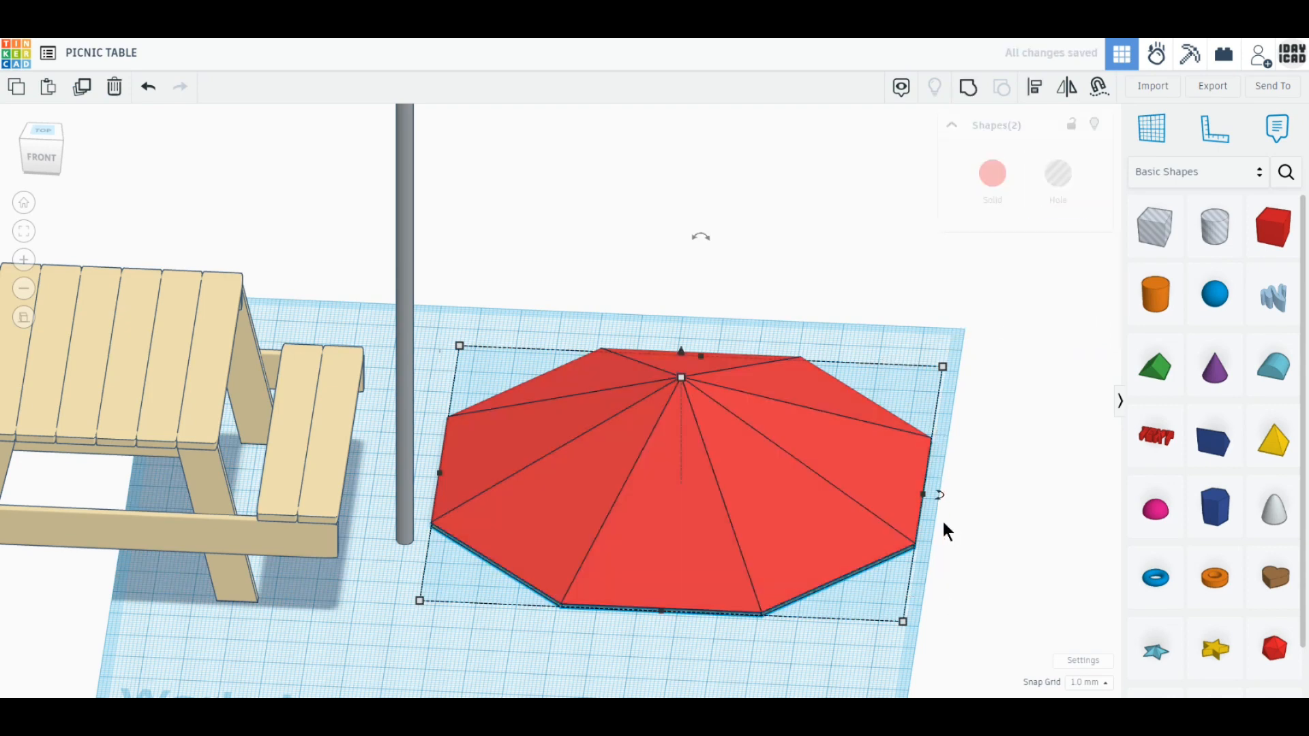
click(967, 89)
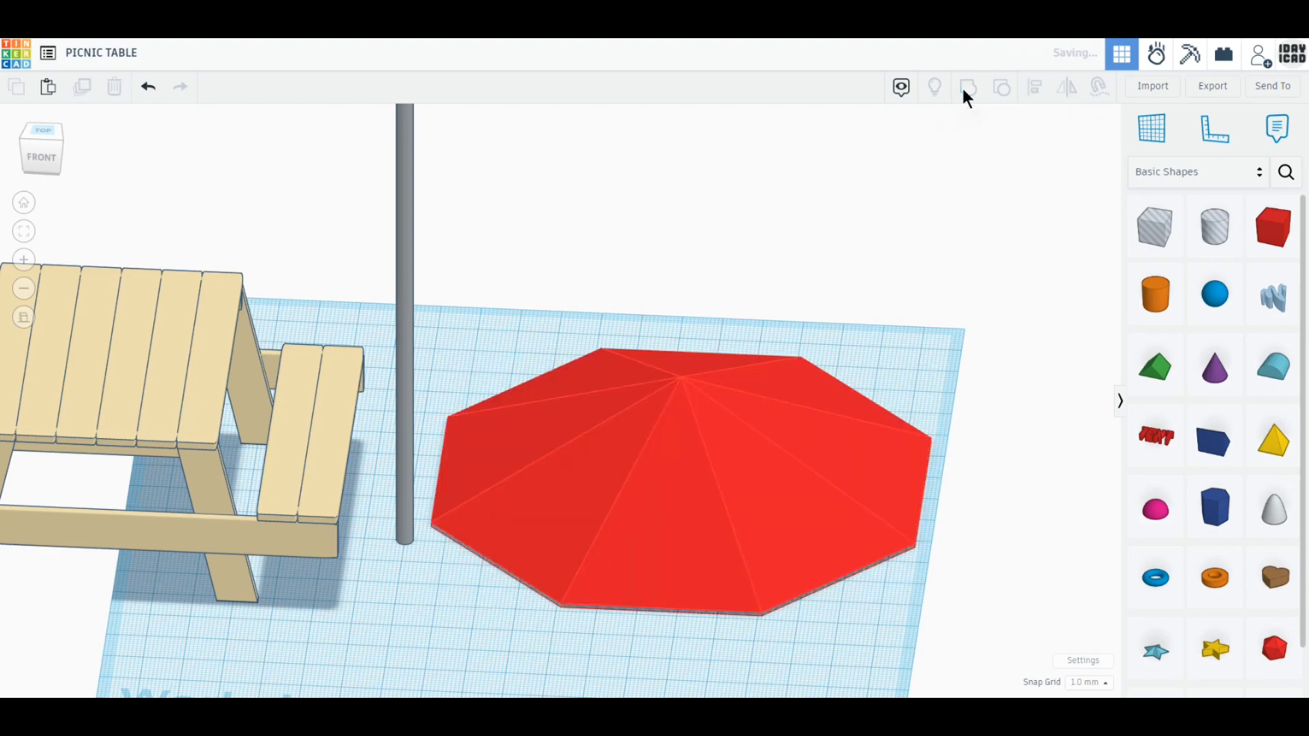
- Duplicate the hollow canopy and raise the copy to 9 mm above the workplane
right_drag(664, 528, 666, 435)
right_drag(674, 480, 672, 536)
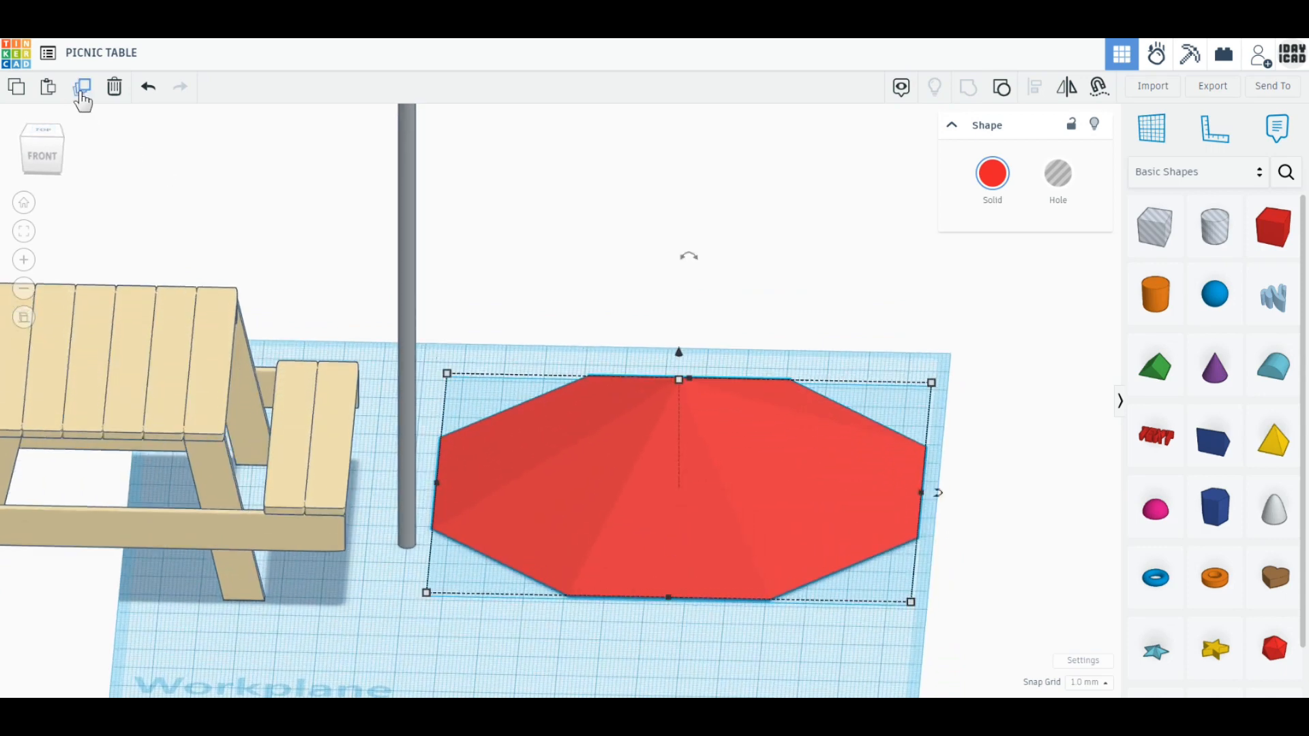
click(81, 90)
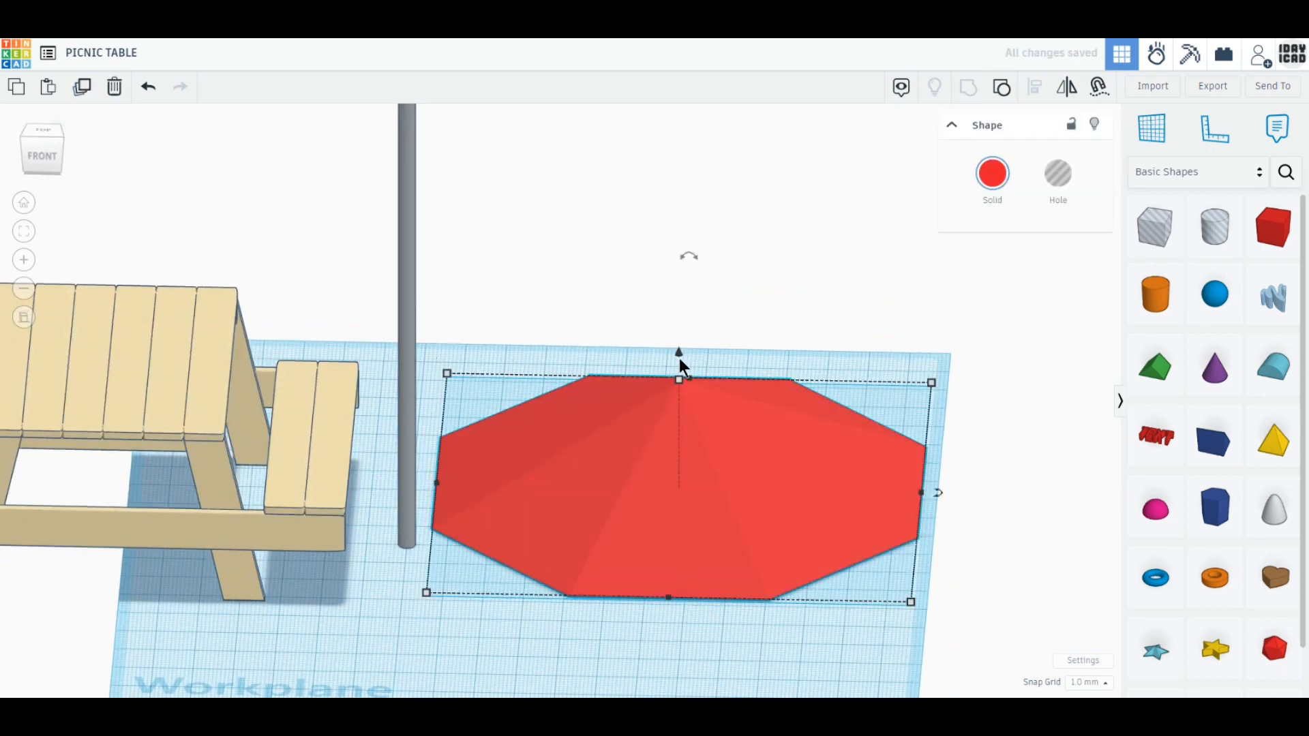
drag(678, 353, 679, 320)
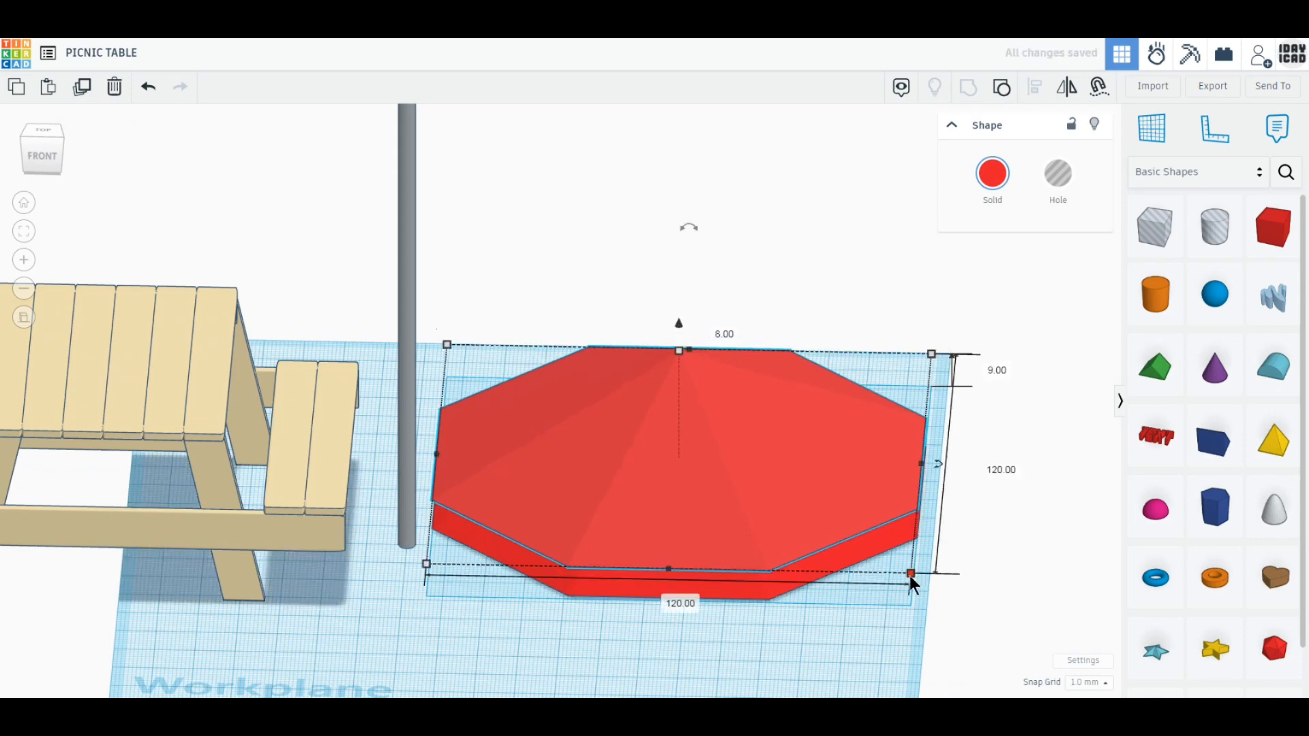
- Resize the canopy copy to 60 mm wide, 60 mm deep and 15 mm high, and raise it another 8 mm
click(666, 597)
text(60)
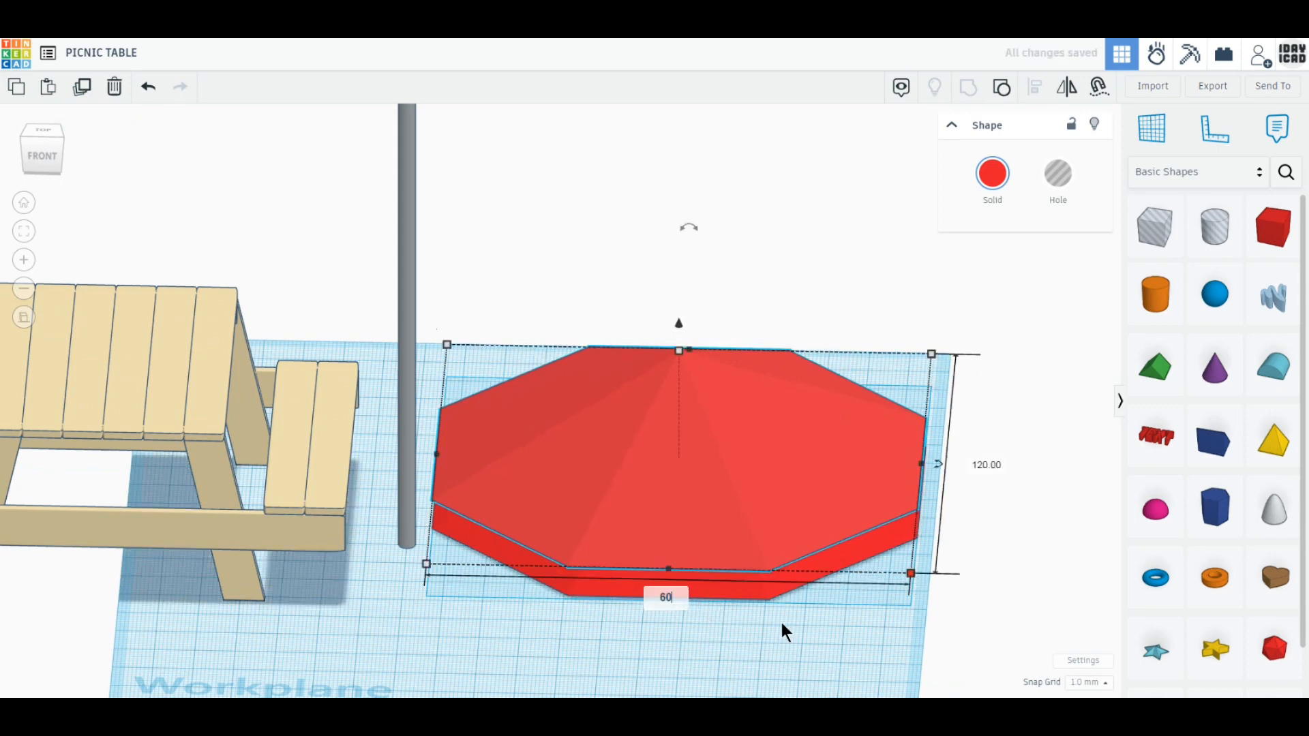
key(Tab)
text(60)
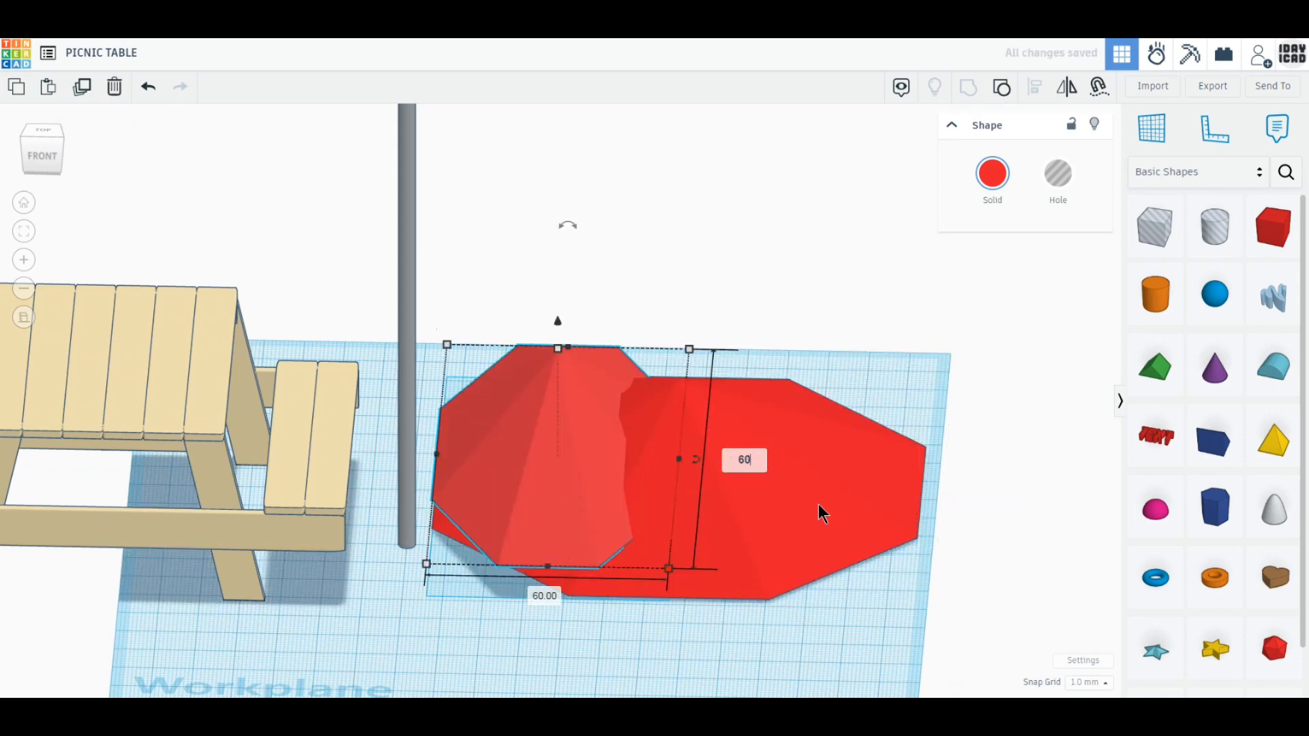
key(Return)
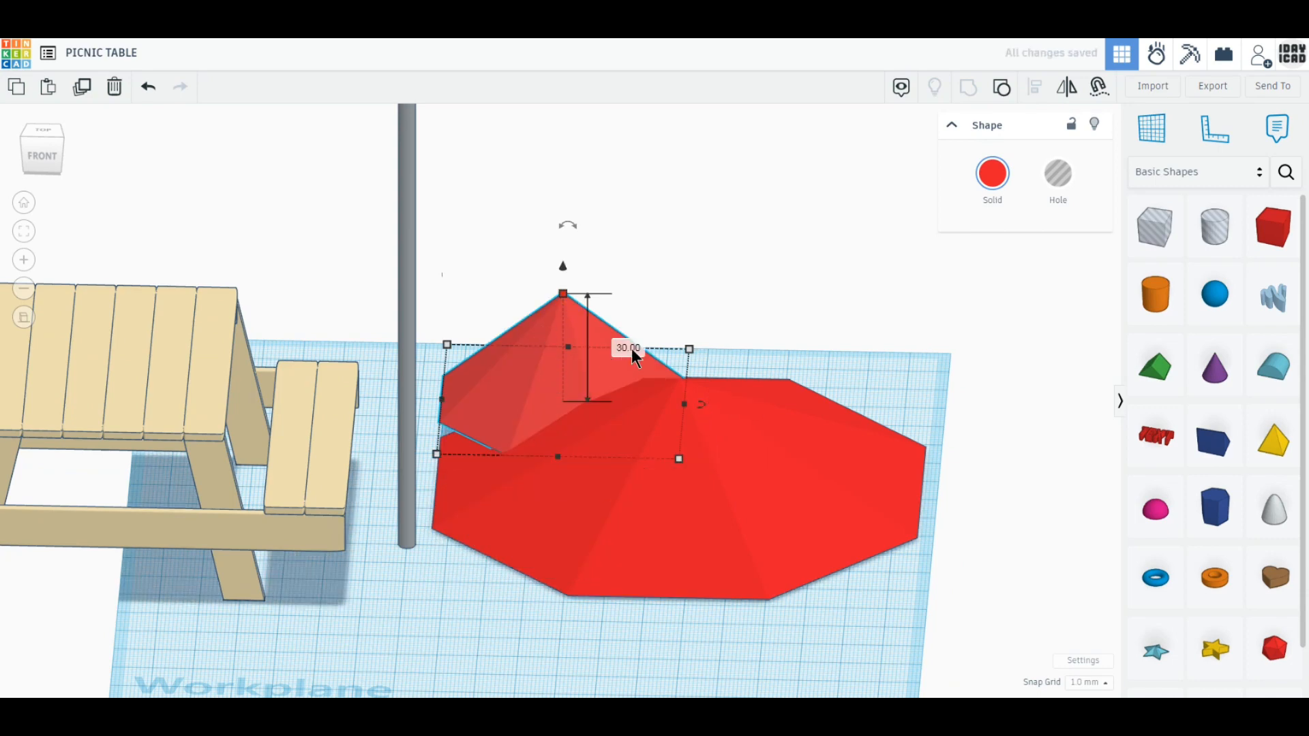
click(630, 348)
text(15)
key(Return)
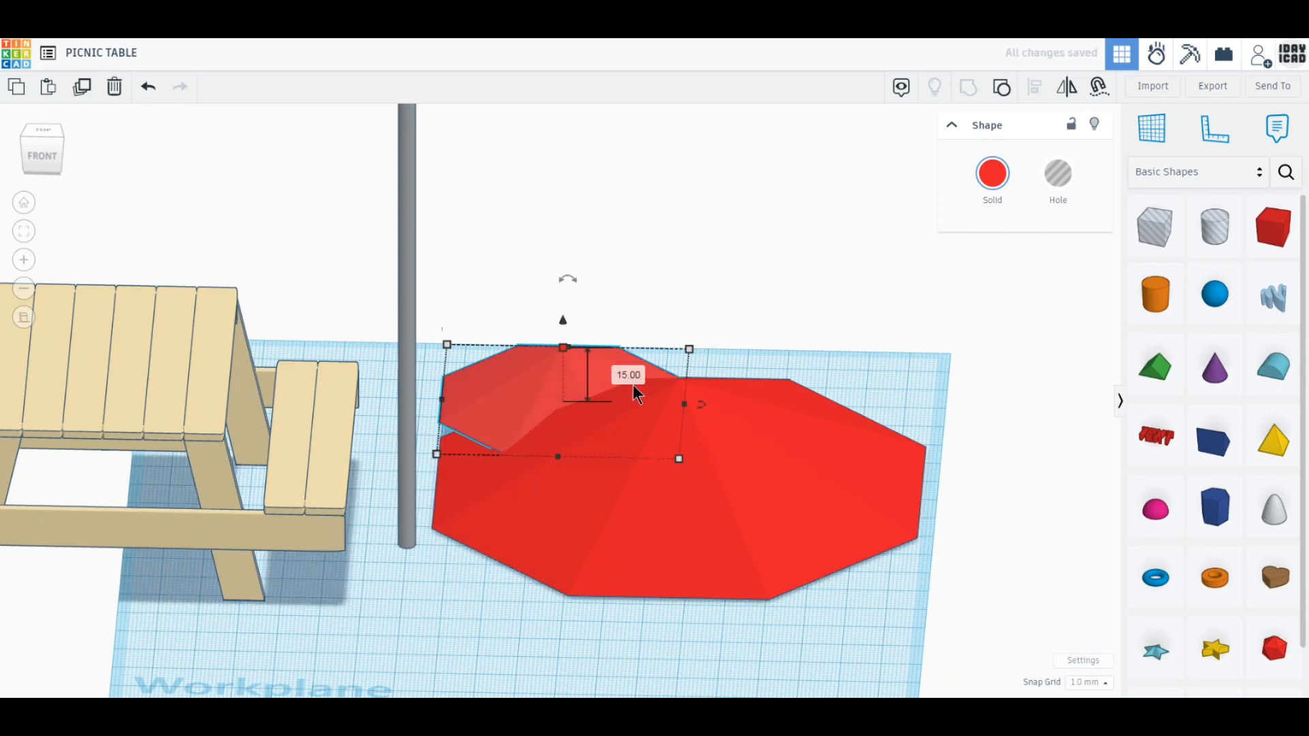
drag(563, 319, 562, 292)
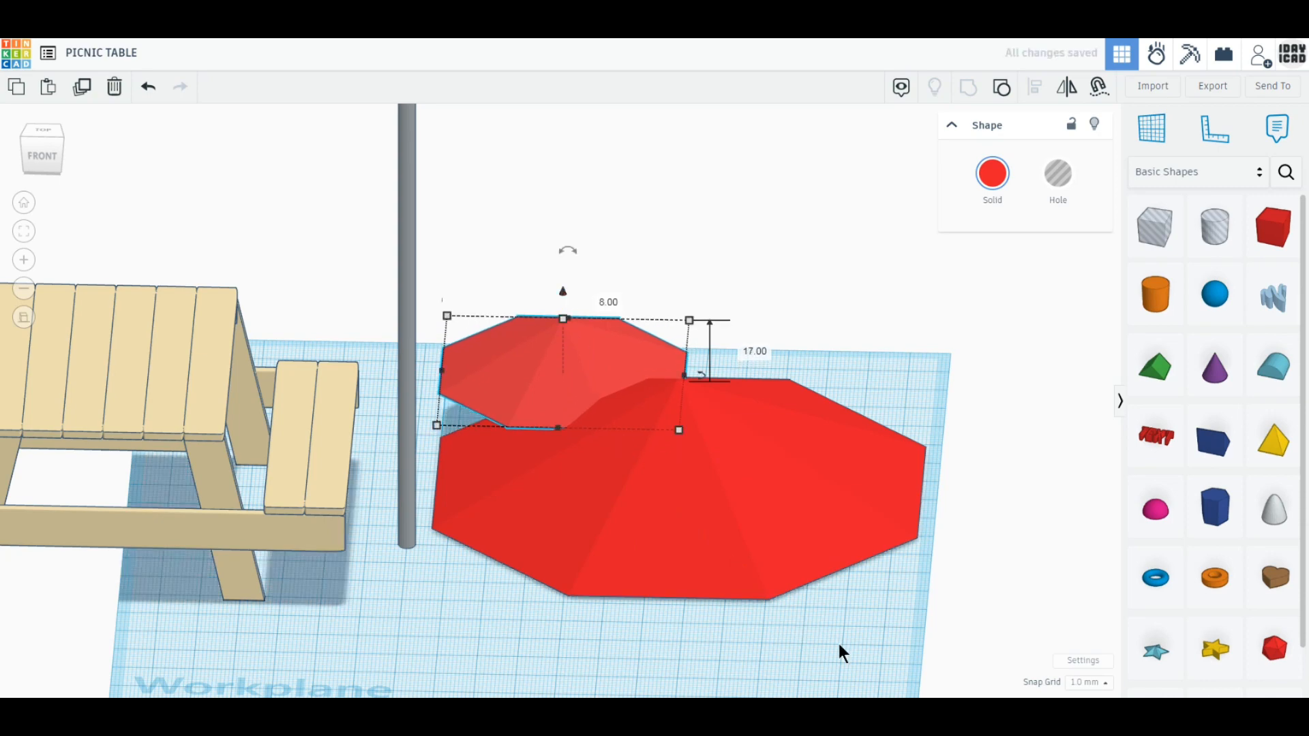
- Align the pole and both canopies on their centres in both horizontal directions and level with the pole's top
drag(843, 644, 399, 357)
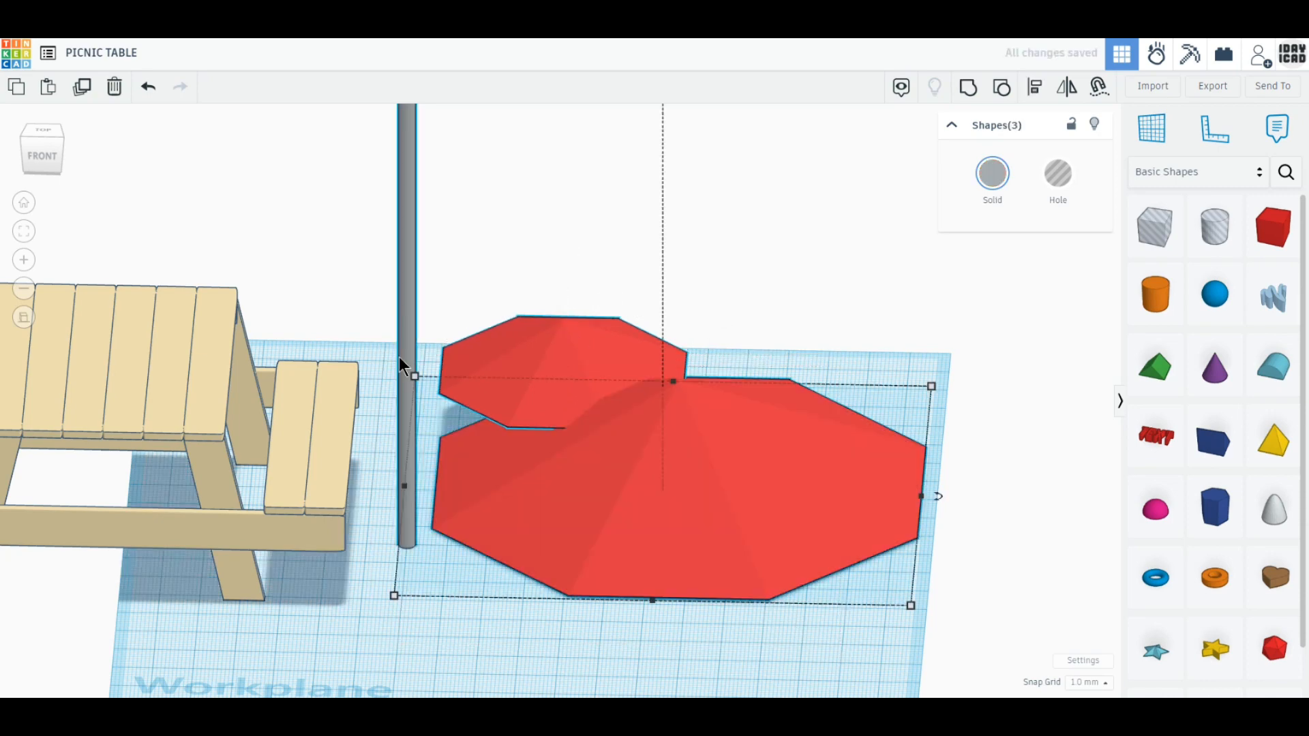
click(1035, 88)
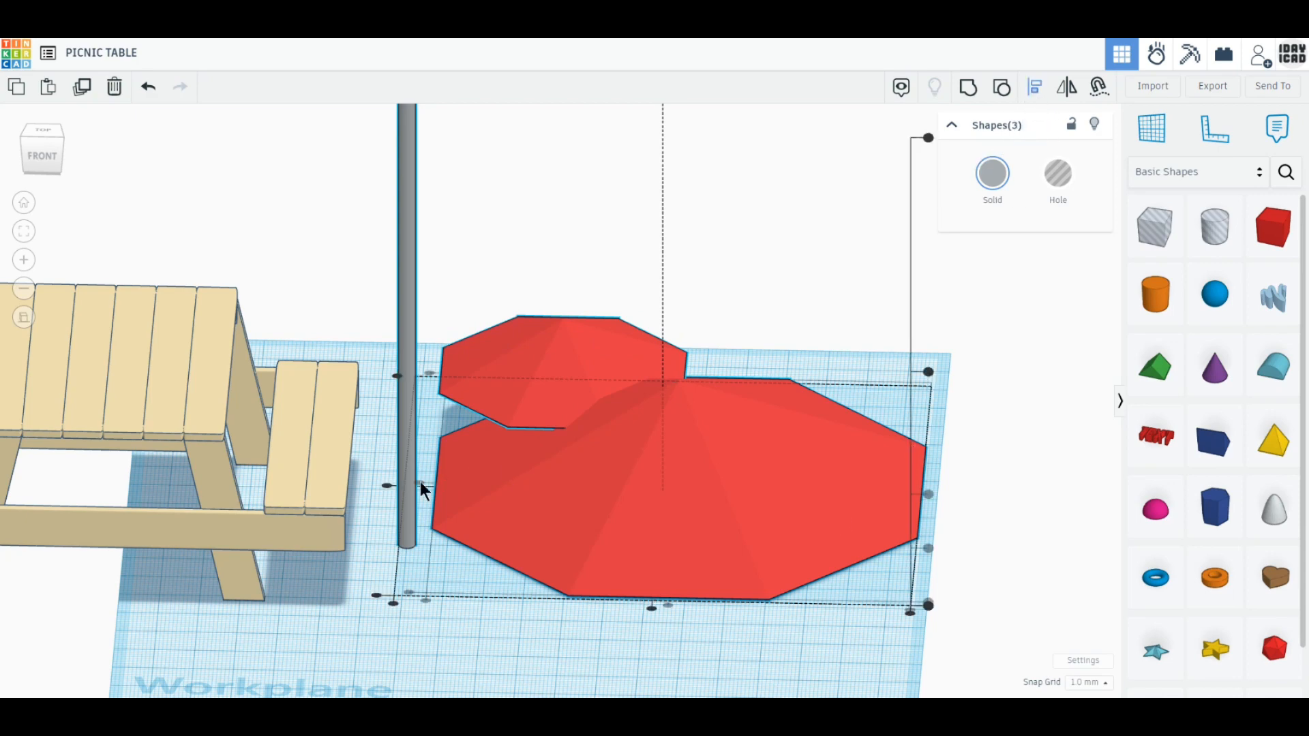
click(386, 485)
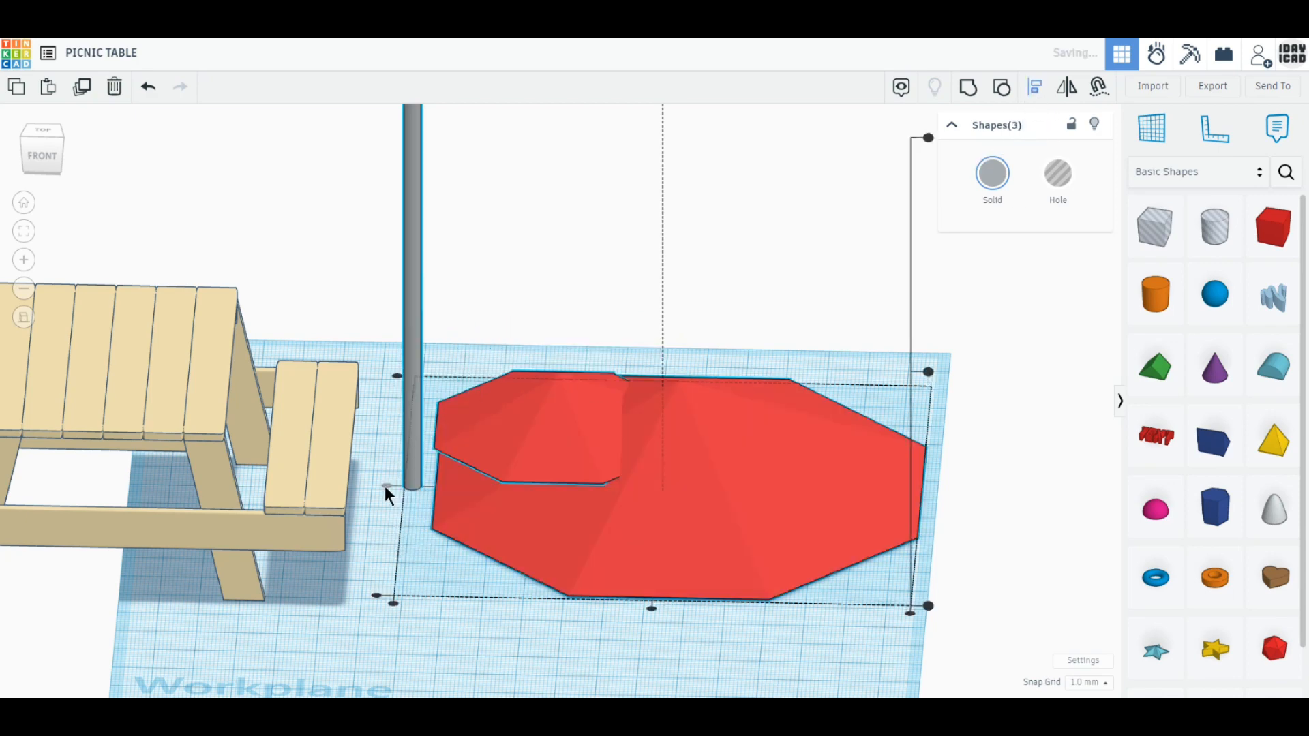
click(651, 608)
click(911, 137)
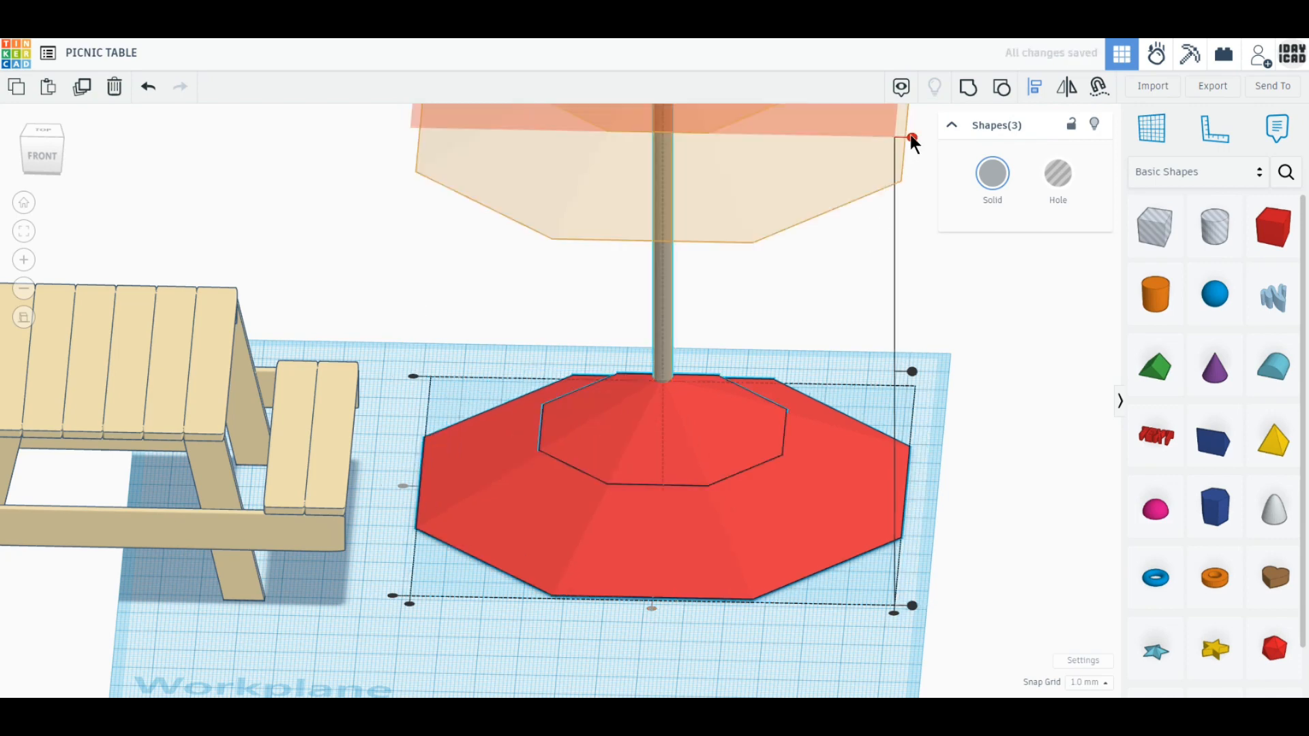
middle_drag(734, 270, 725, 443)
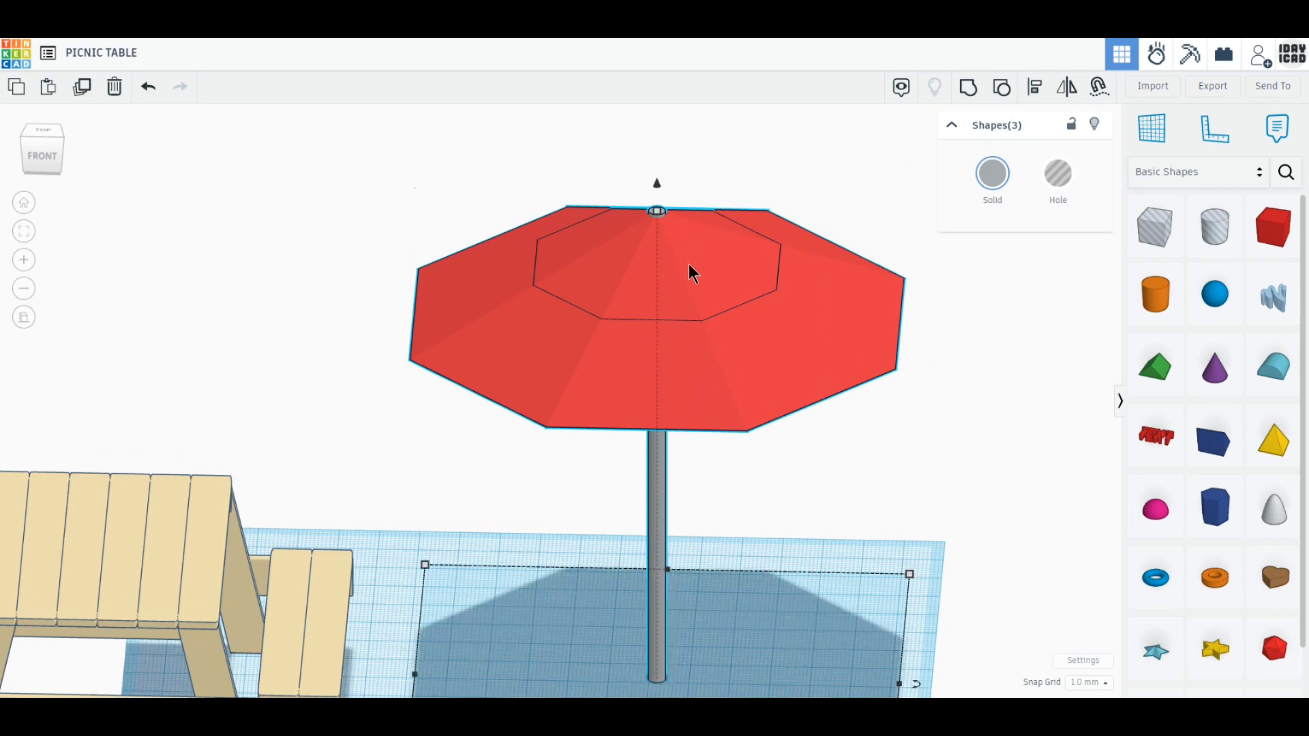
- Raise the small upper canopy by 1 mm above the large canopy
click(210, 520)
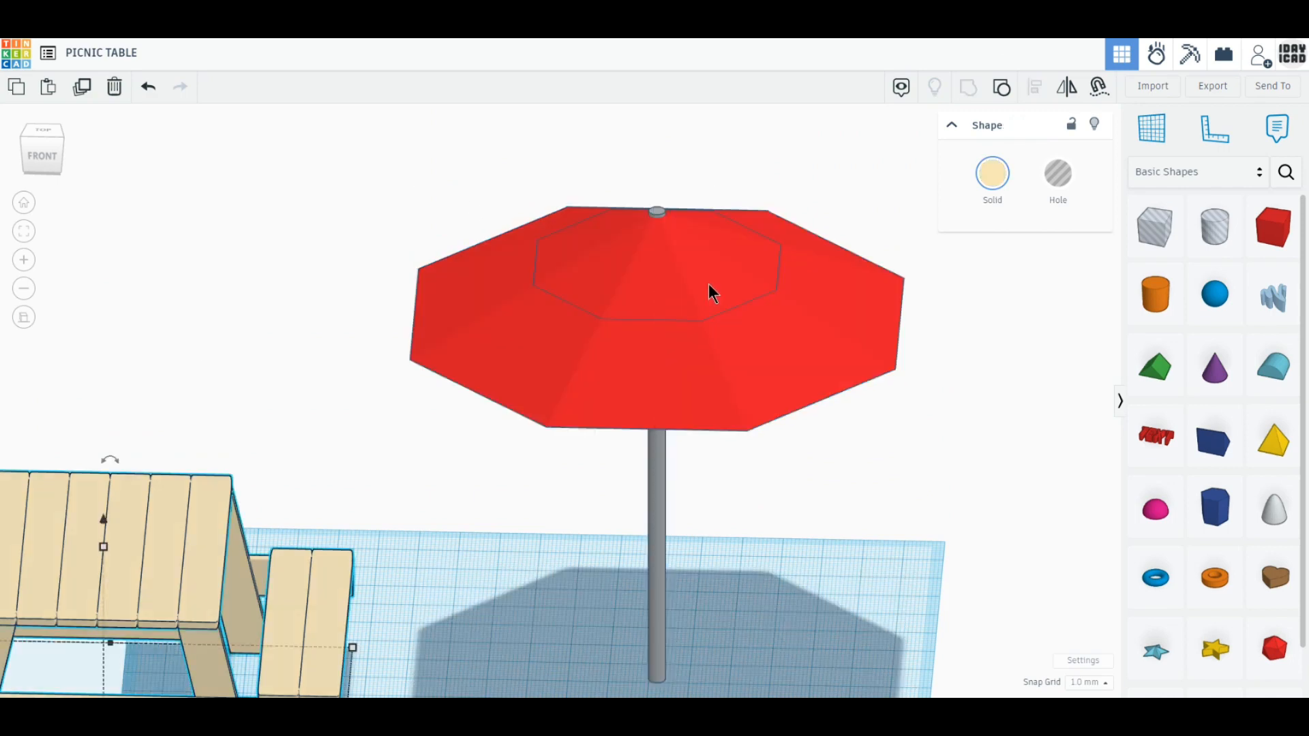
click(709, 284)
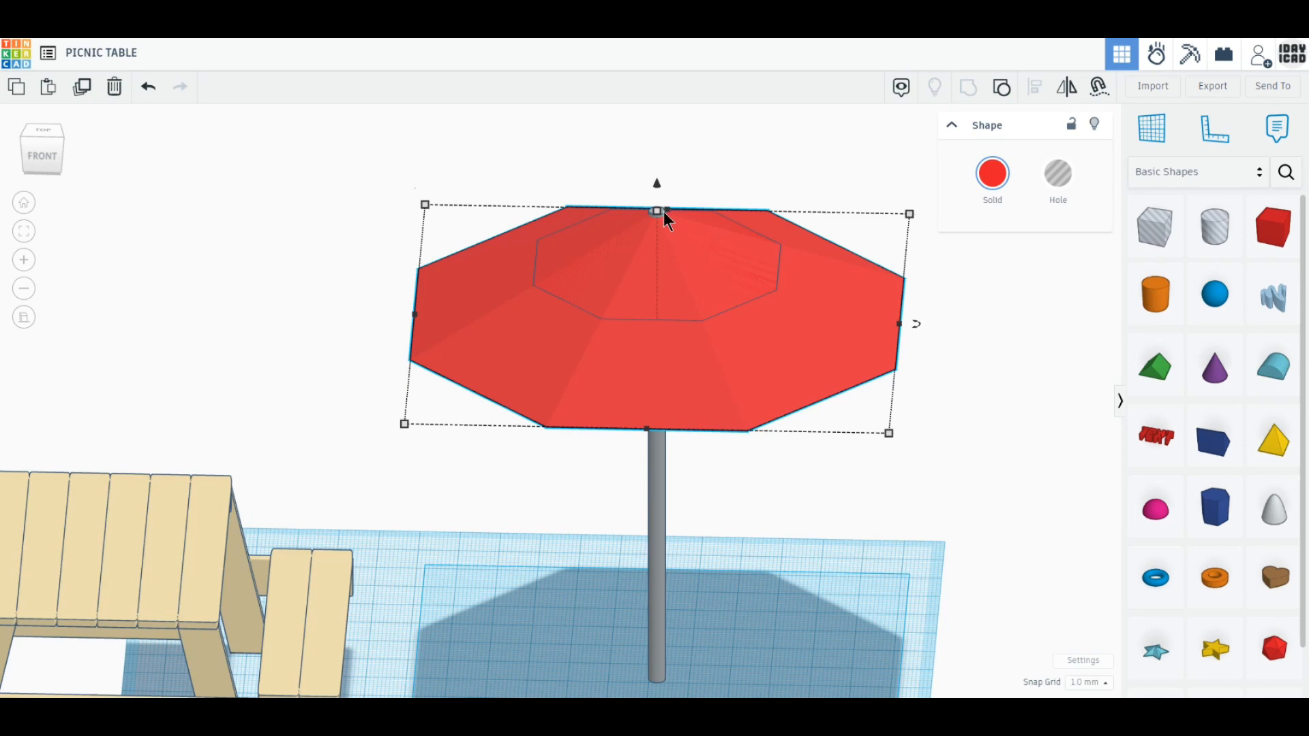
right_drag(664, 211, 648, 275)
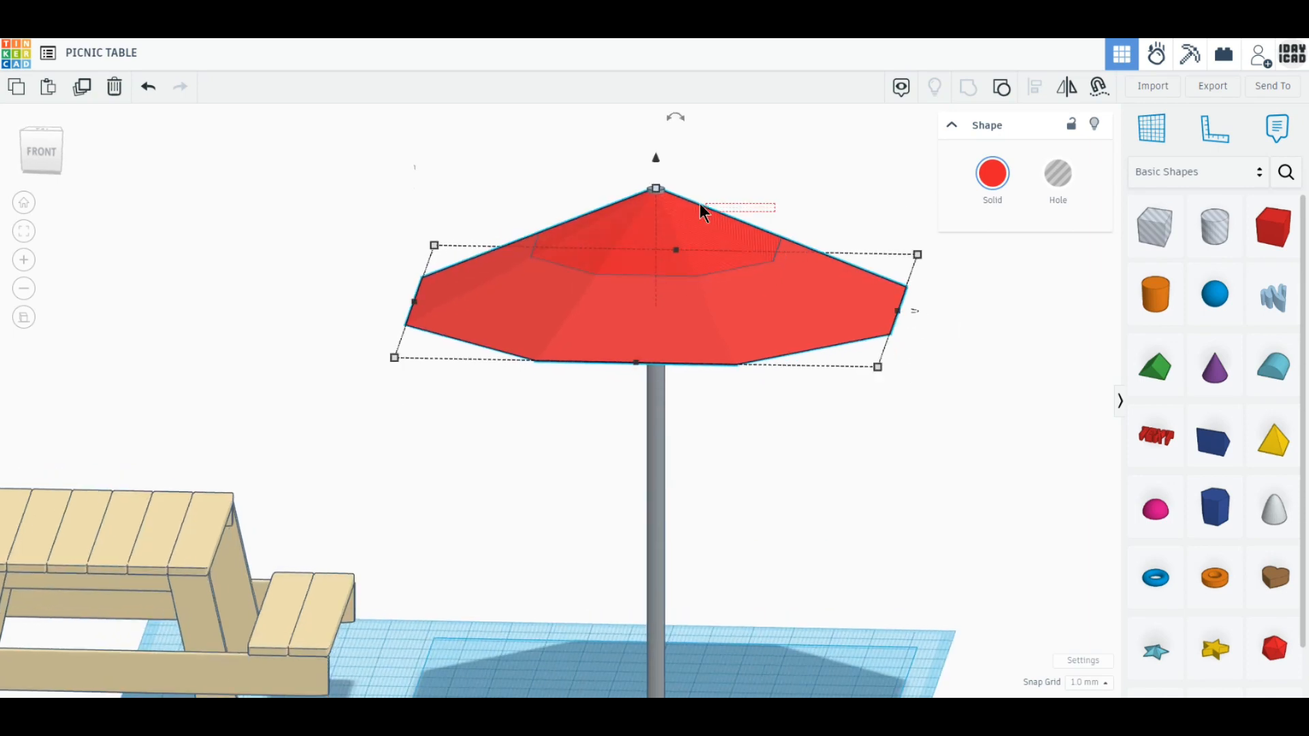
click(750, 234)
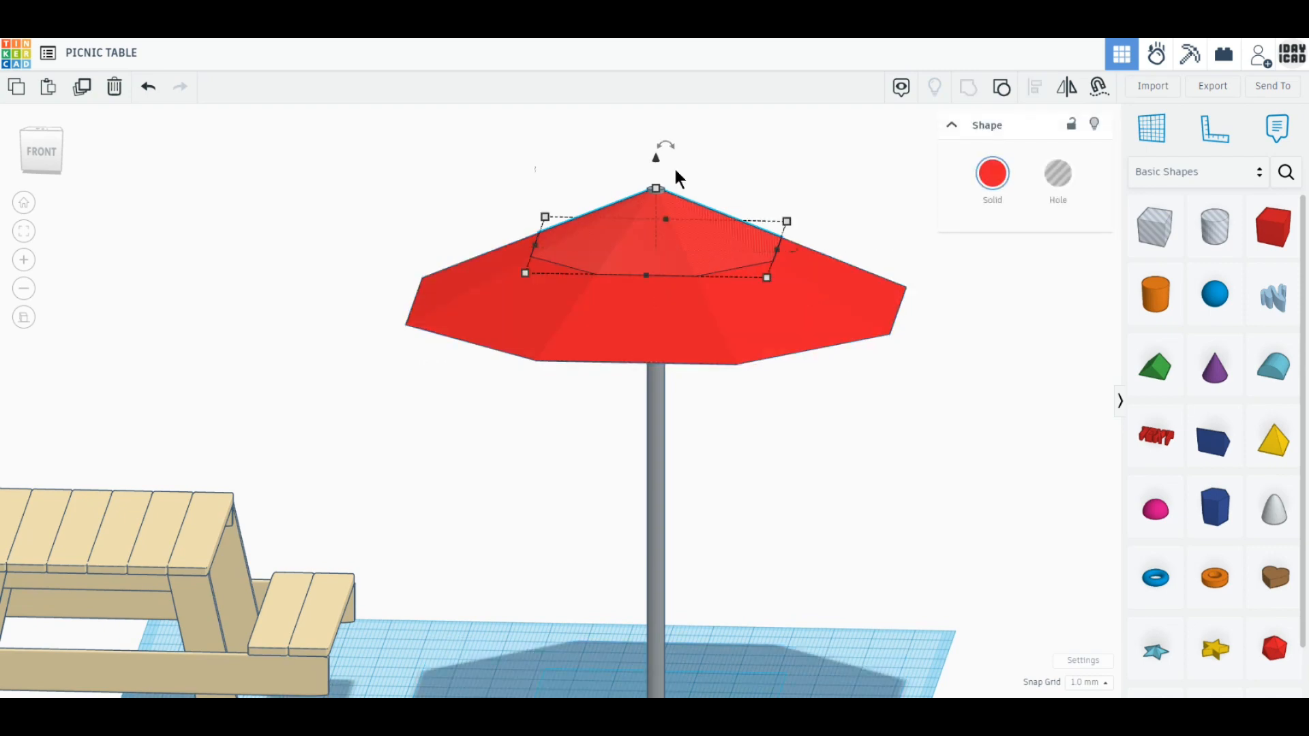
drag(657, 158, 656, 157)
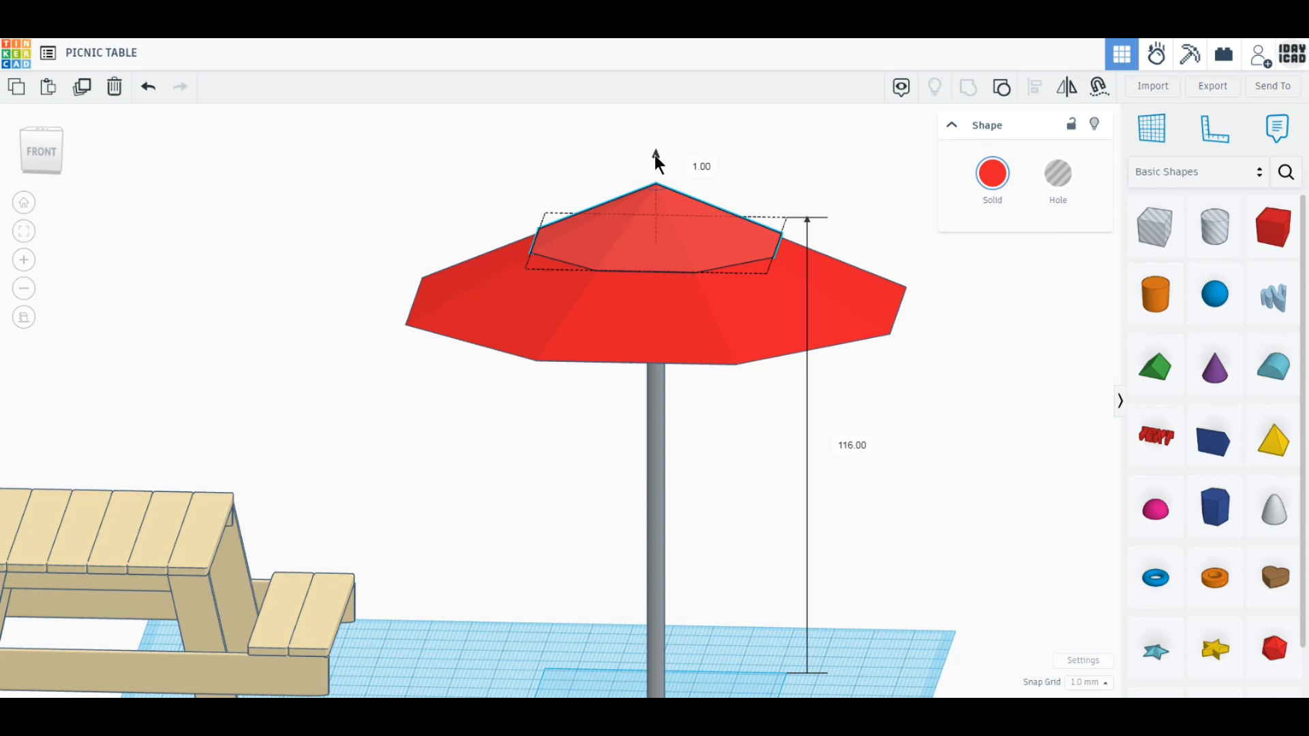
- Nudge the small upper canopy slightly higher, and align the picnic table and umbrella on their centres in both horizontal directions
drag(655, 154, 654, 154)
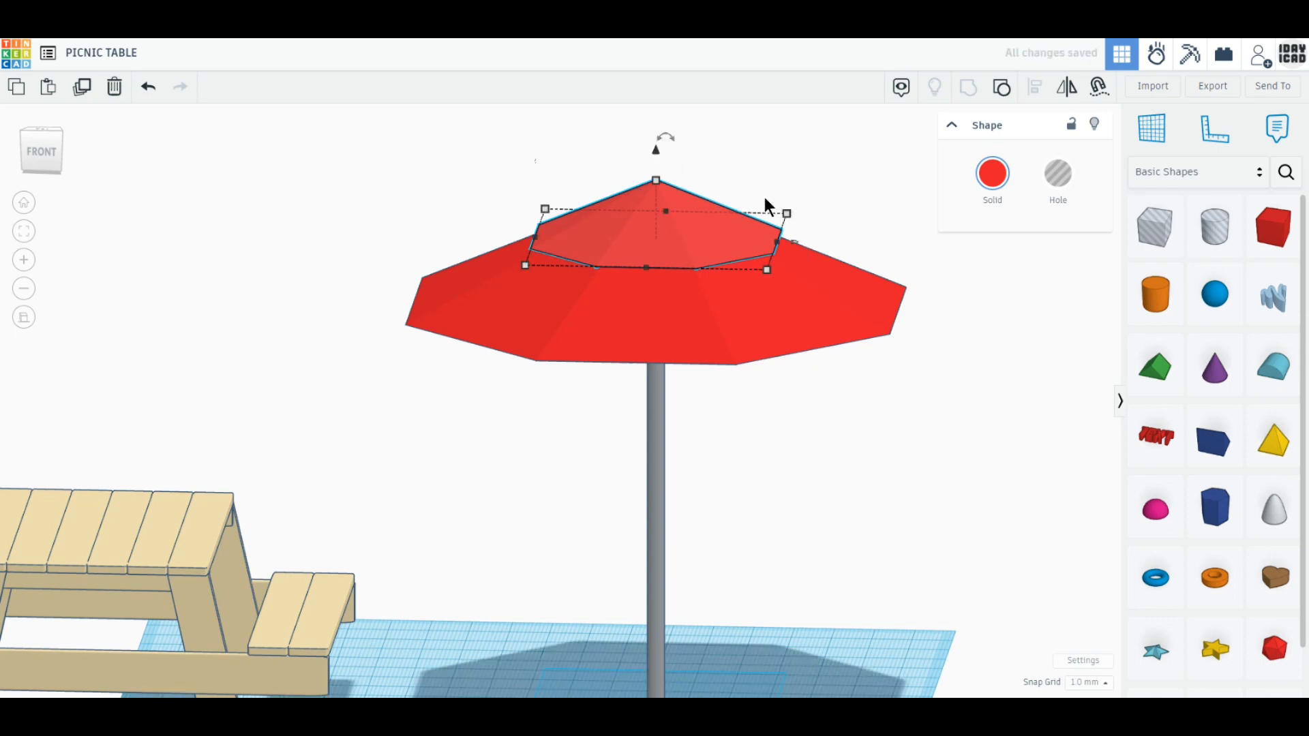
scroll(757, 444, down, 5)
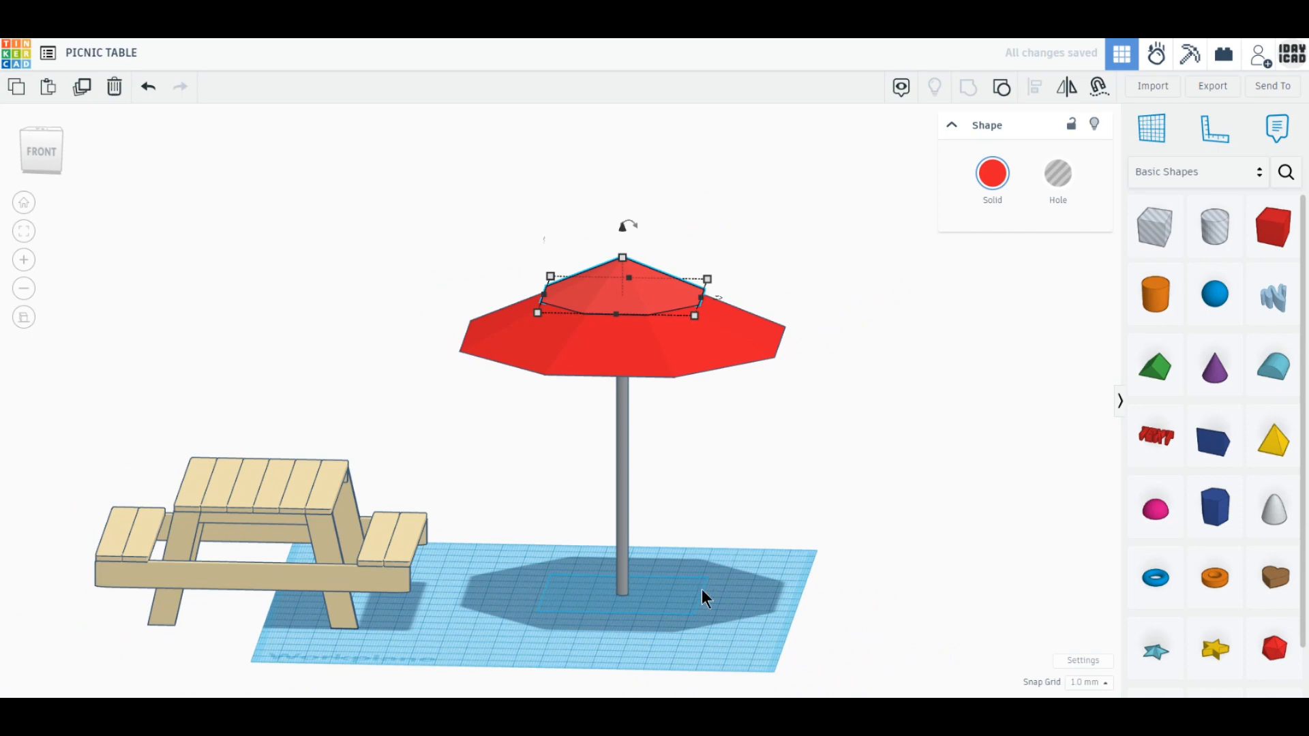
right_drag(706, 598, 762, 616)
drag(762, 617, 230, 294)
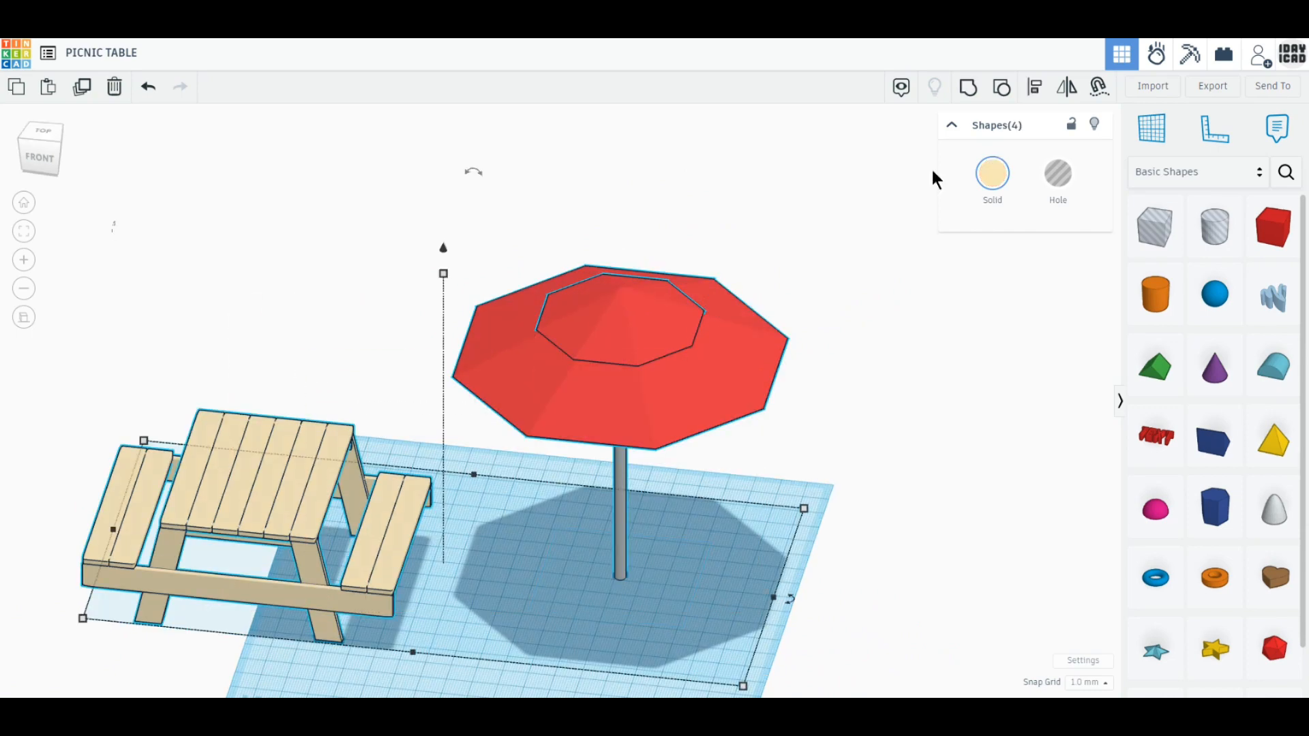
click(1035, 100)
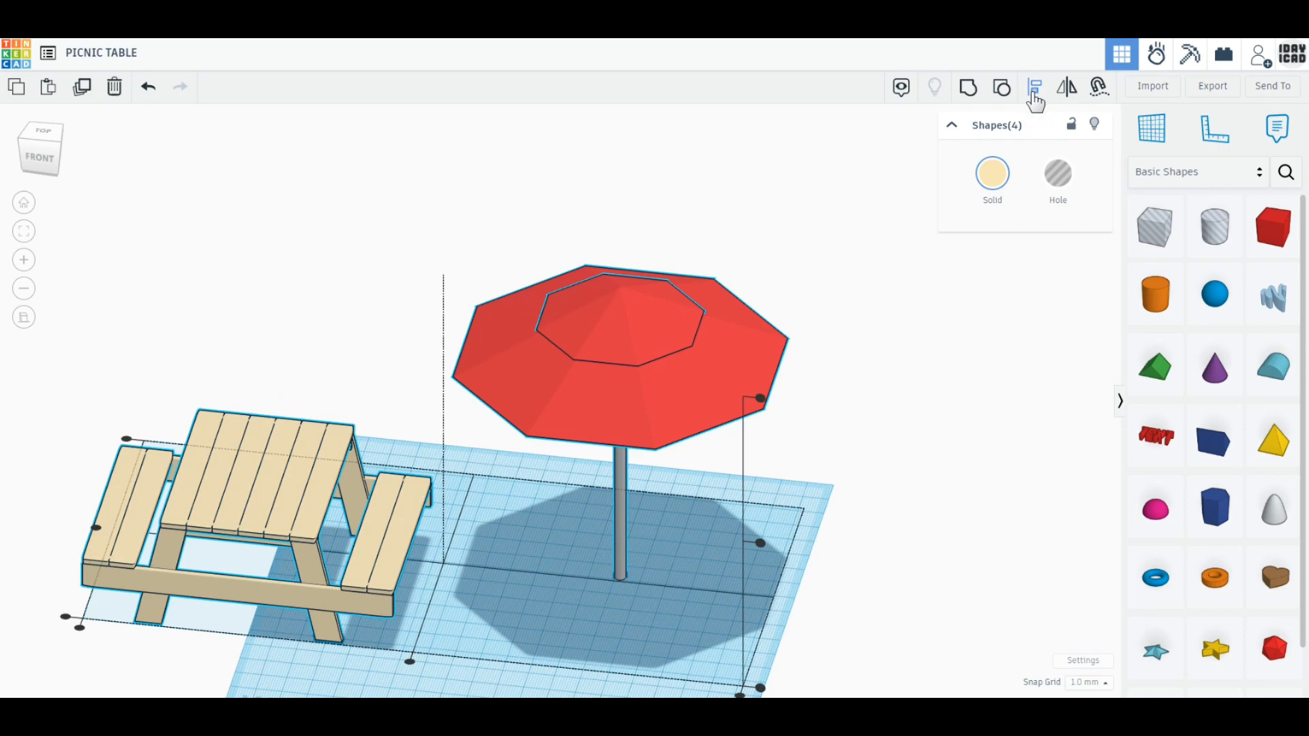
click(412, 661)
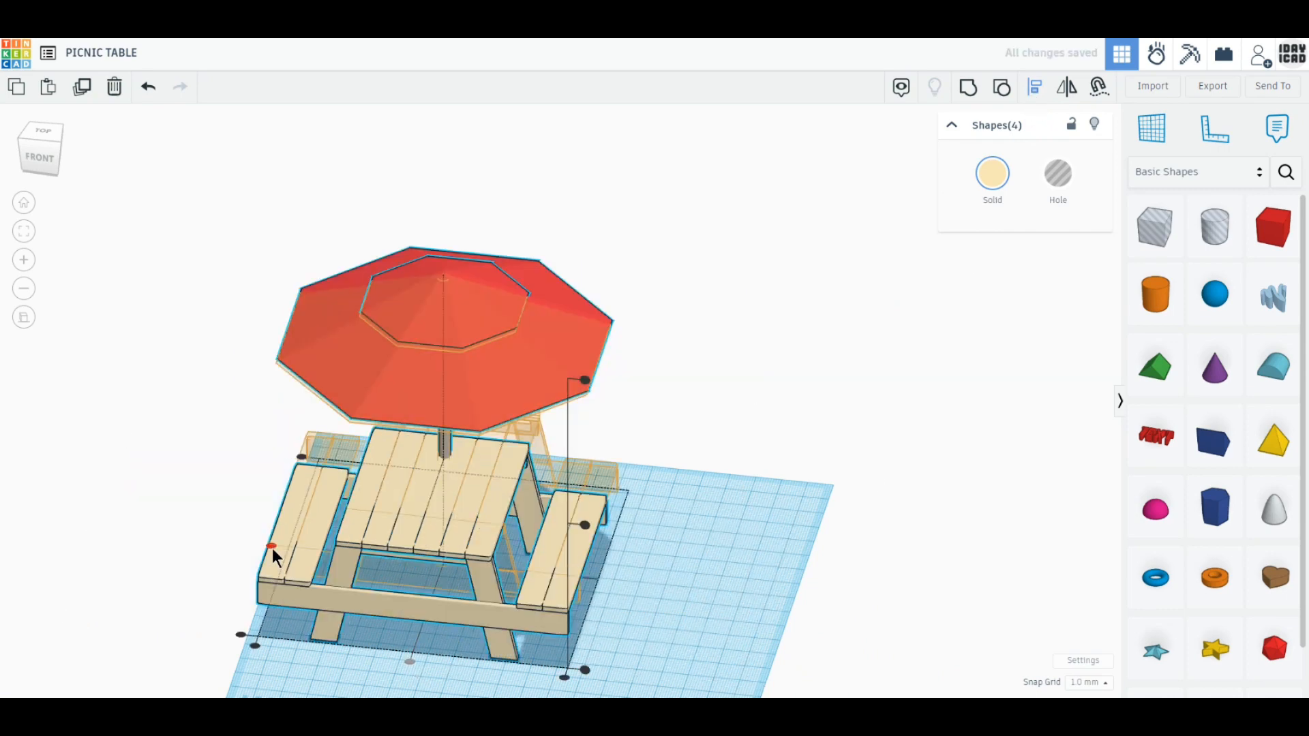
click(272, 547)
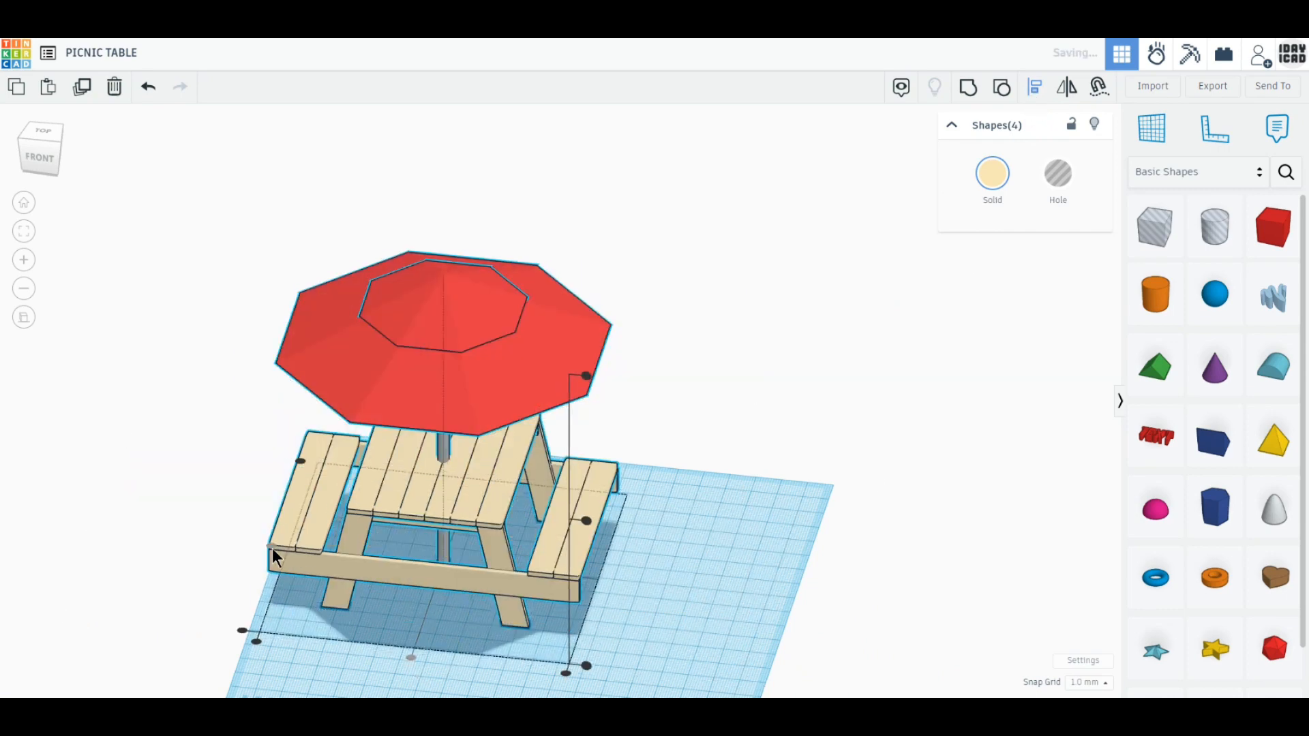
- Switch to the perspective view and move the picnic table and umbrella together to the middle of the workplane
click(24, 211)
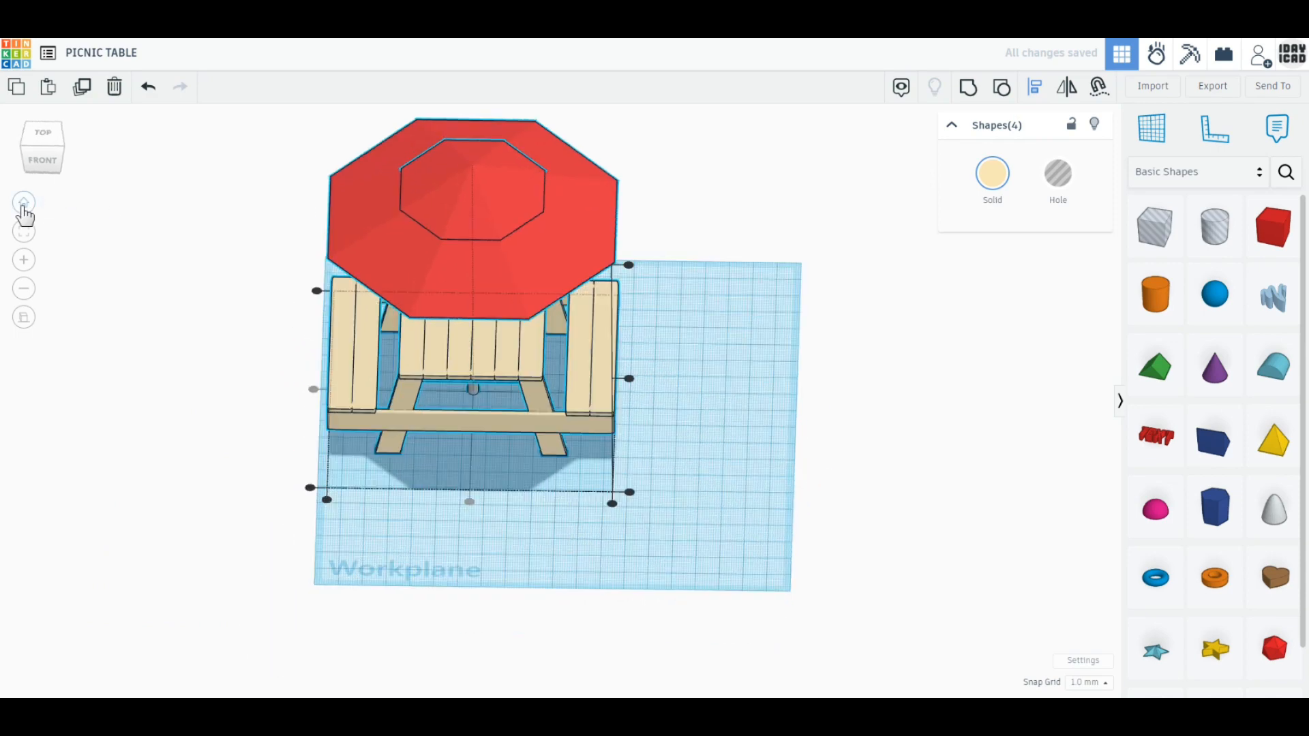
click(24, 319)
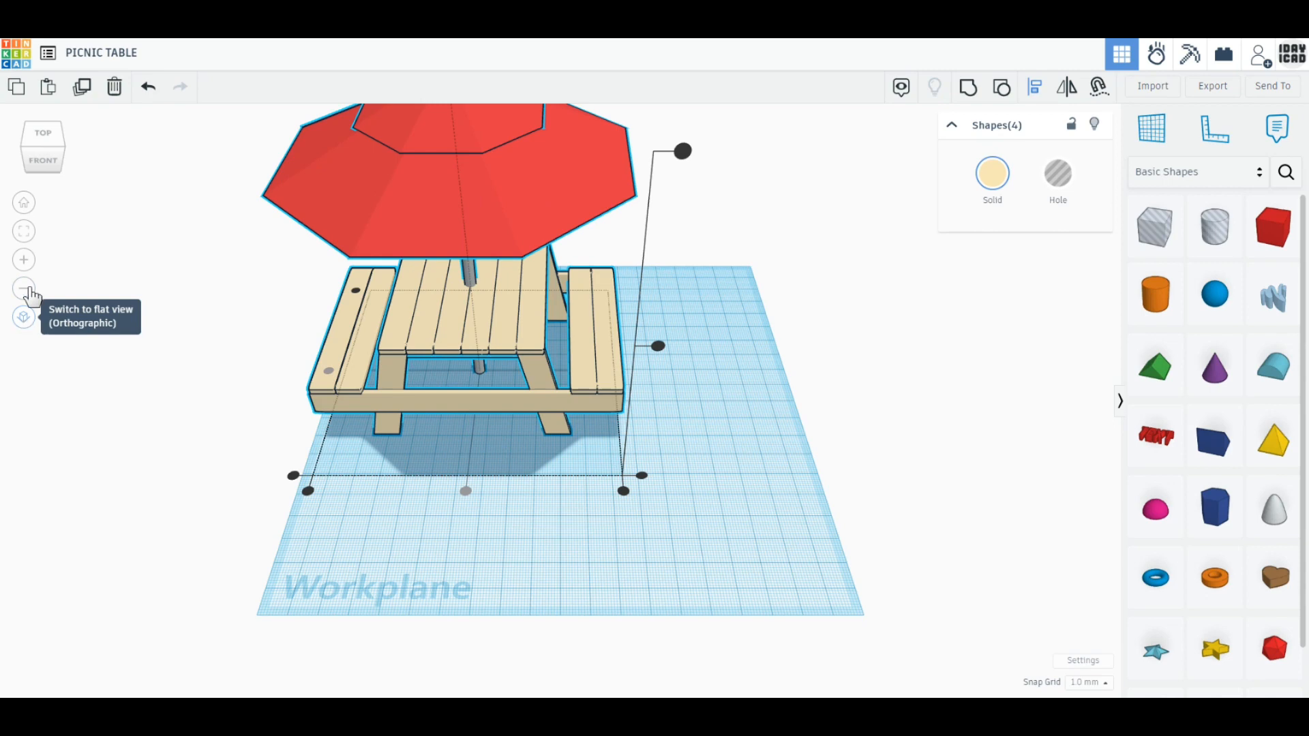
click(31, 208)
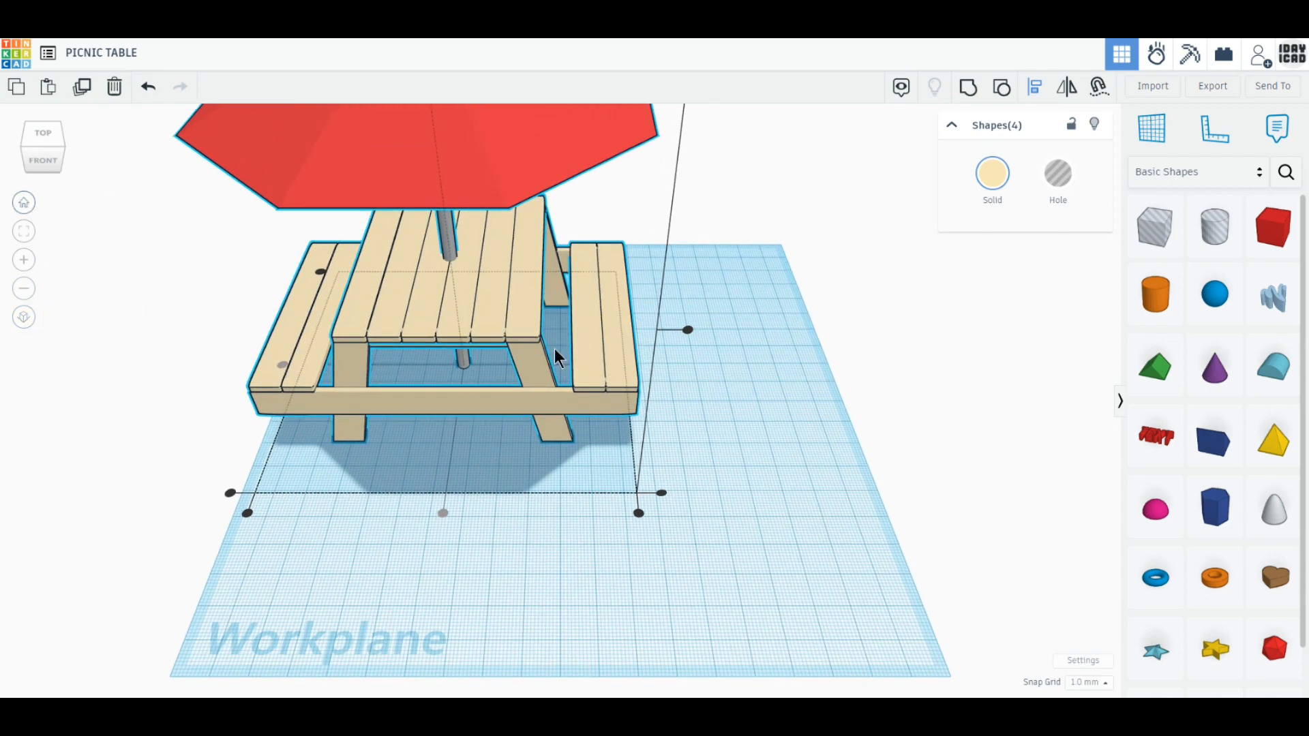
click(769, 502)
drag(372, 268, 583, 418)
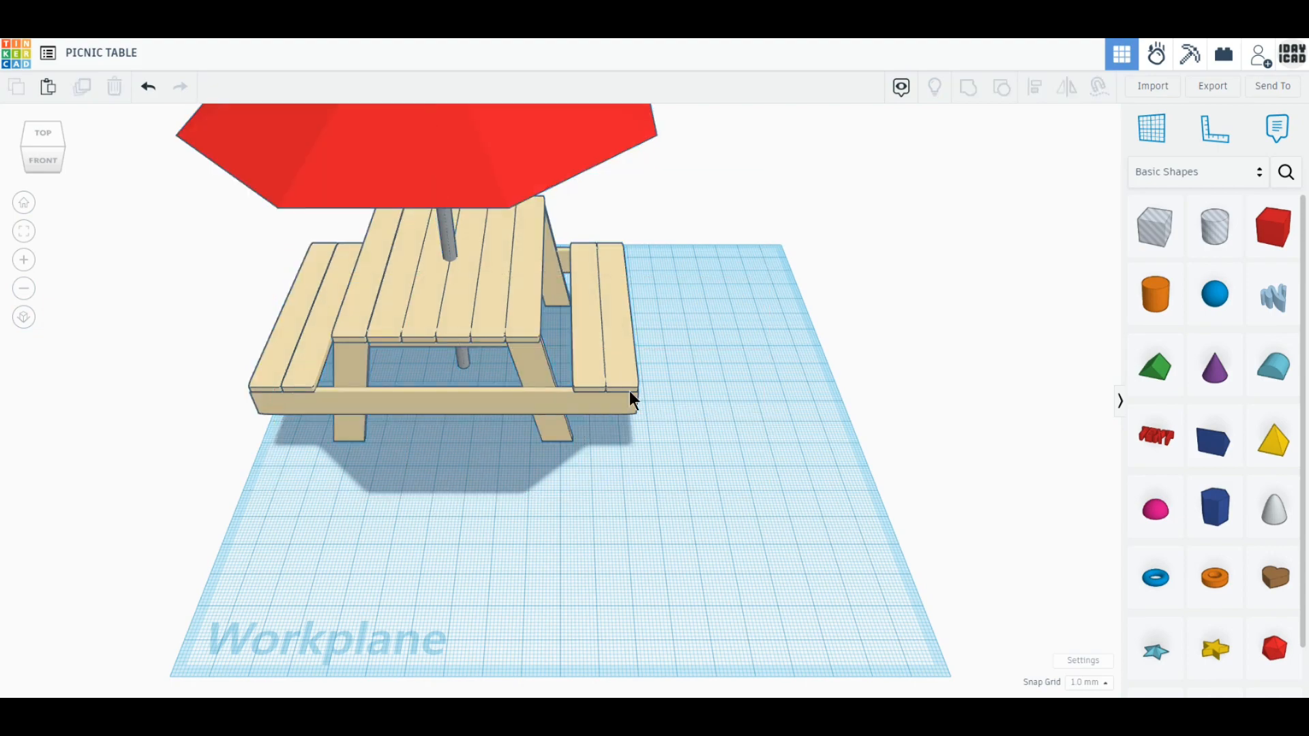
key(ctrl+a)
key(f)
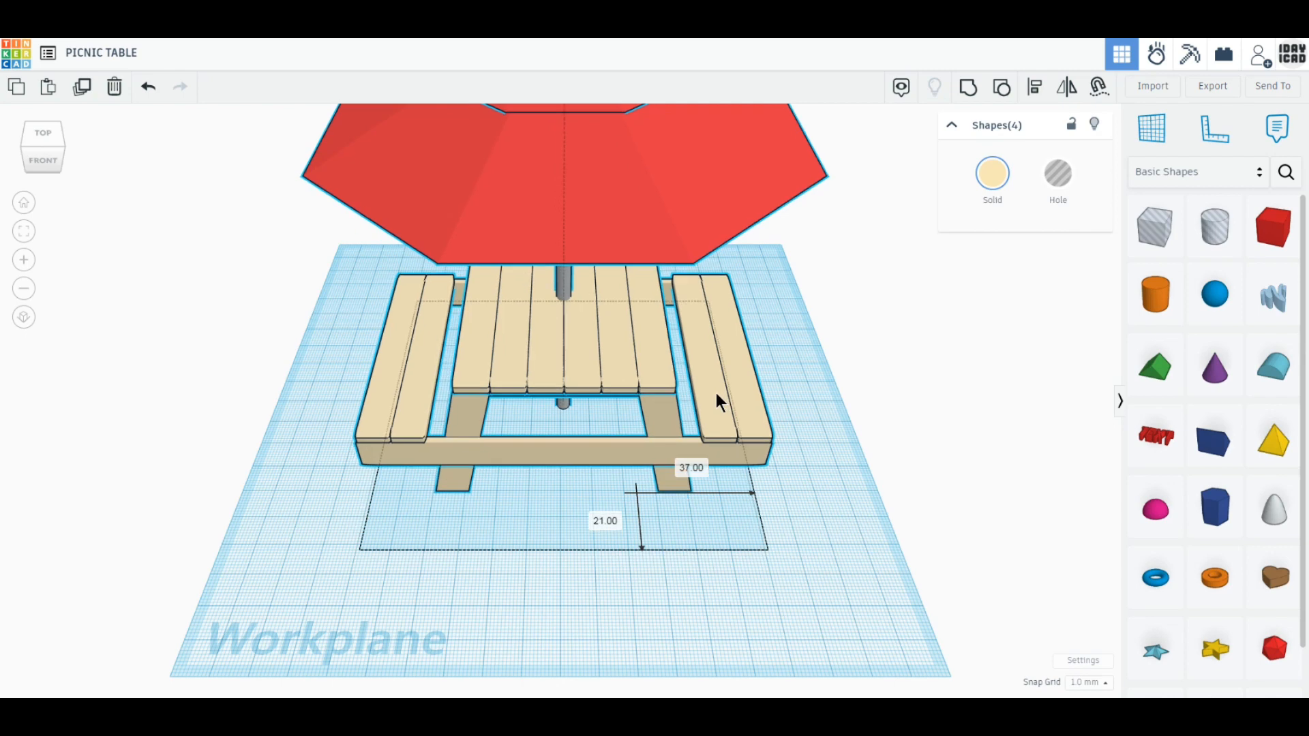
click(713, 388)
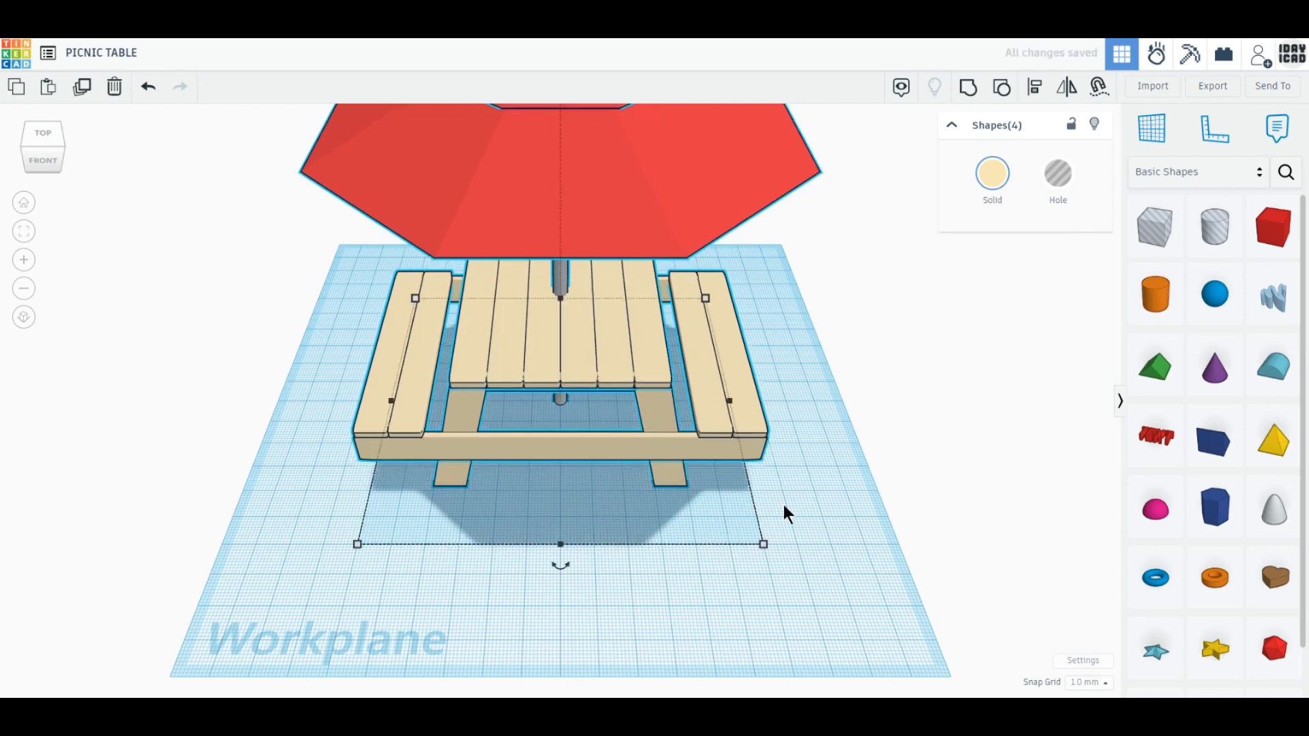
click(860, 510)
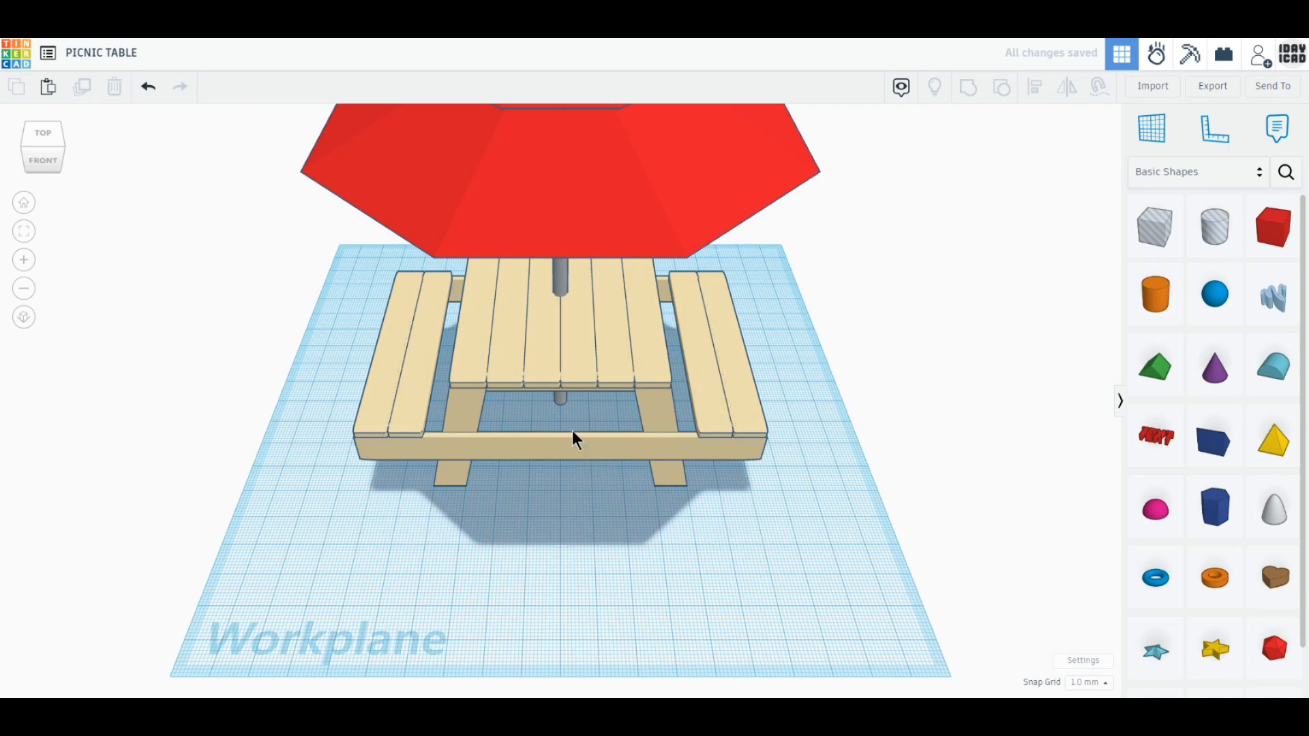
- Rotate the whole picnic table and umbrella 22.5° clockwise on the workplane
right_drag(561, 423, 560, 542)
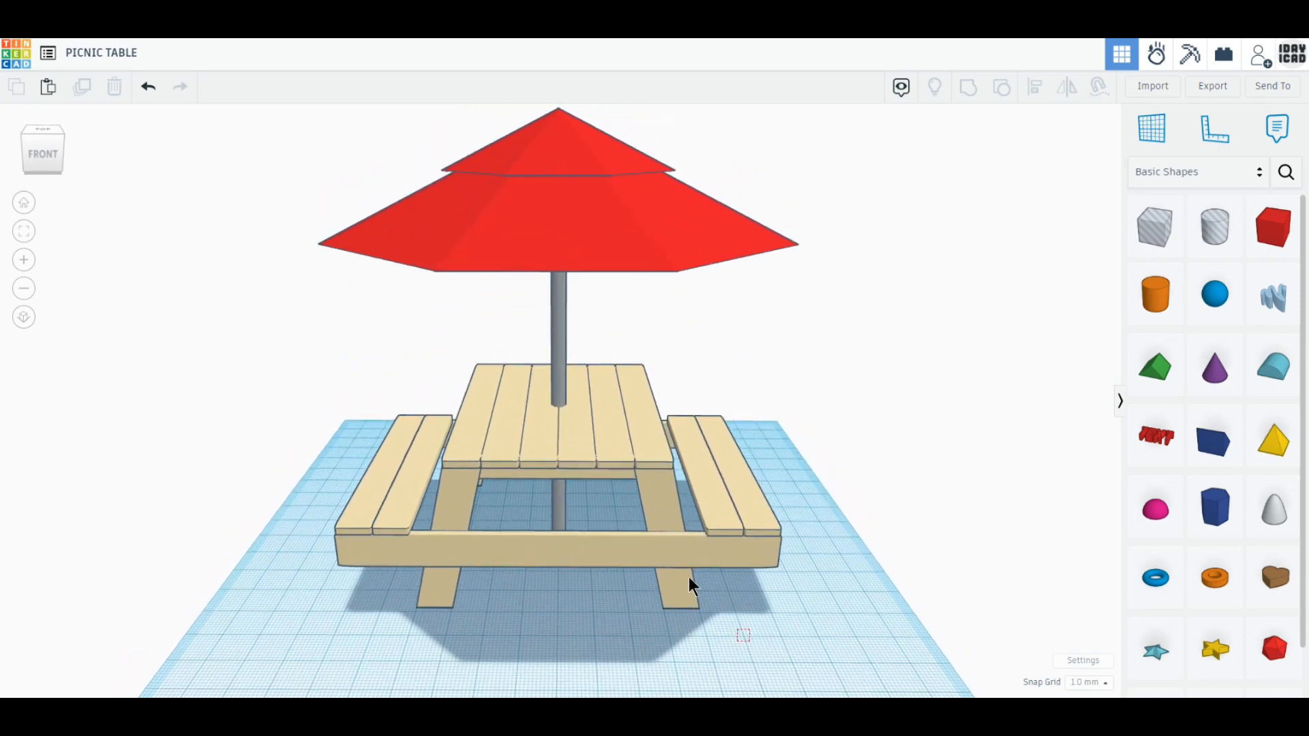
drag(688, 576, 349, 146)
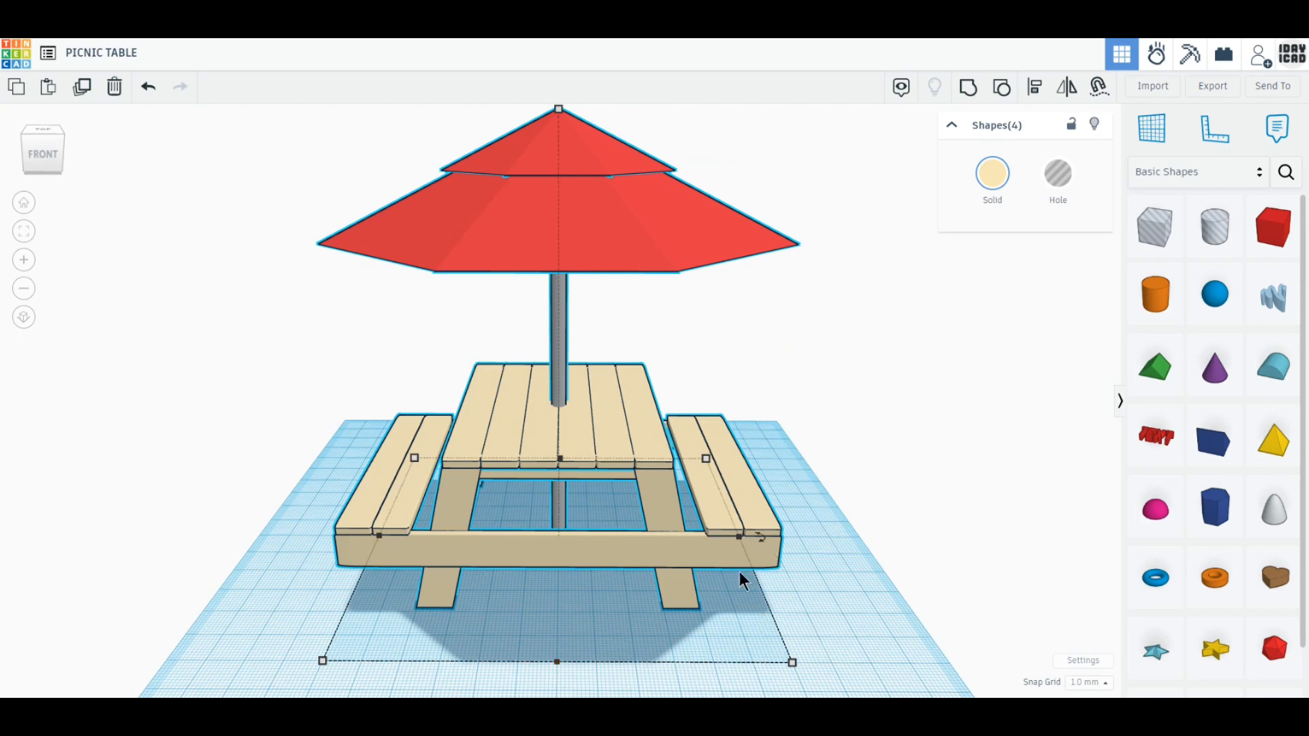
drag(760, 538, 773, 566)
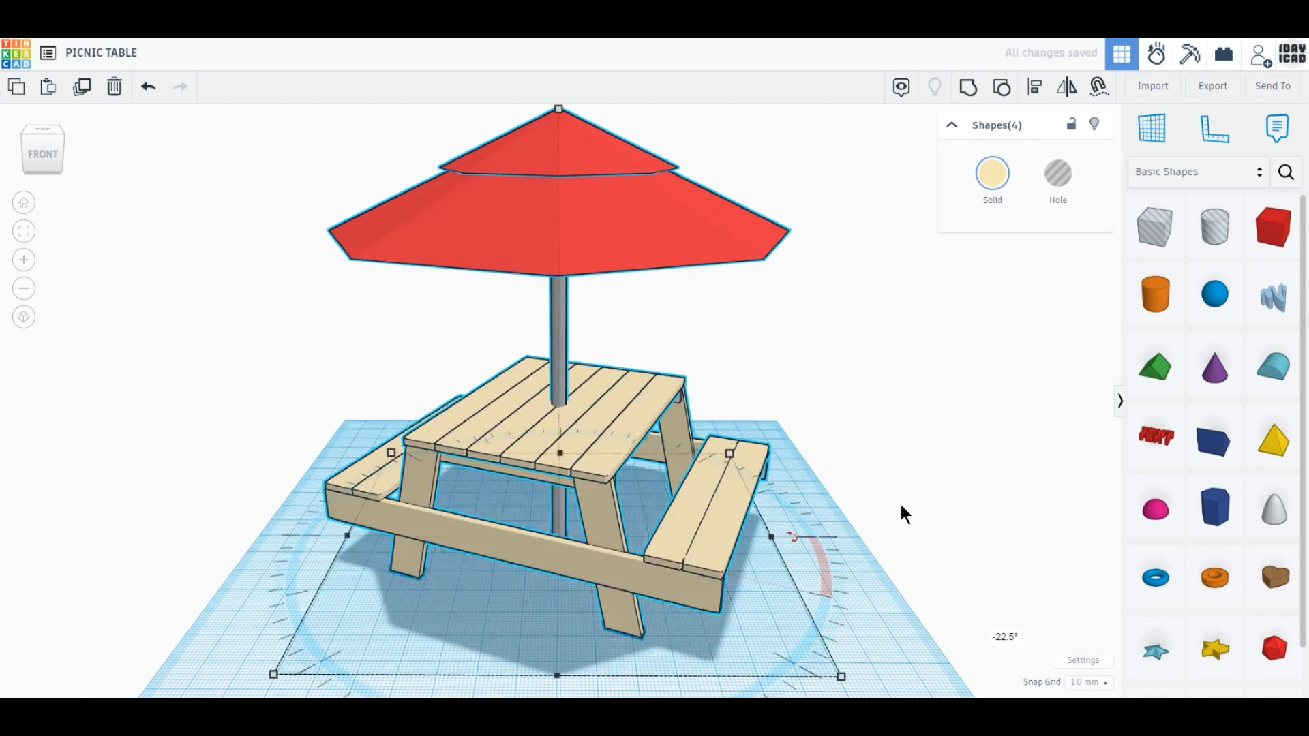
click(877, 475)
middle_drag(836, 411, 845, 426)
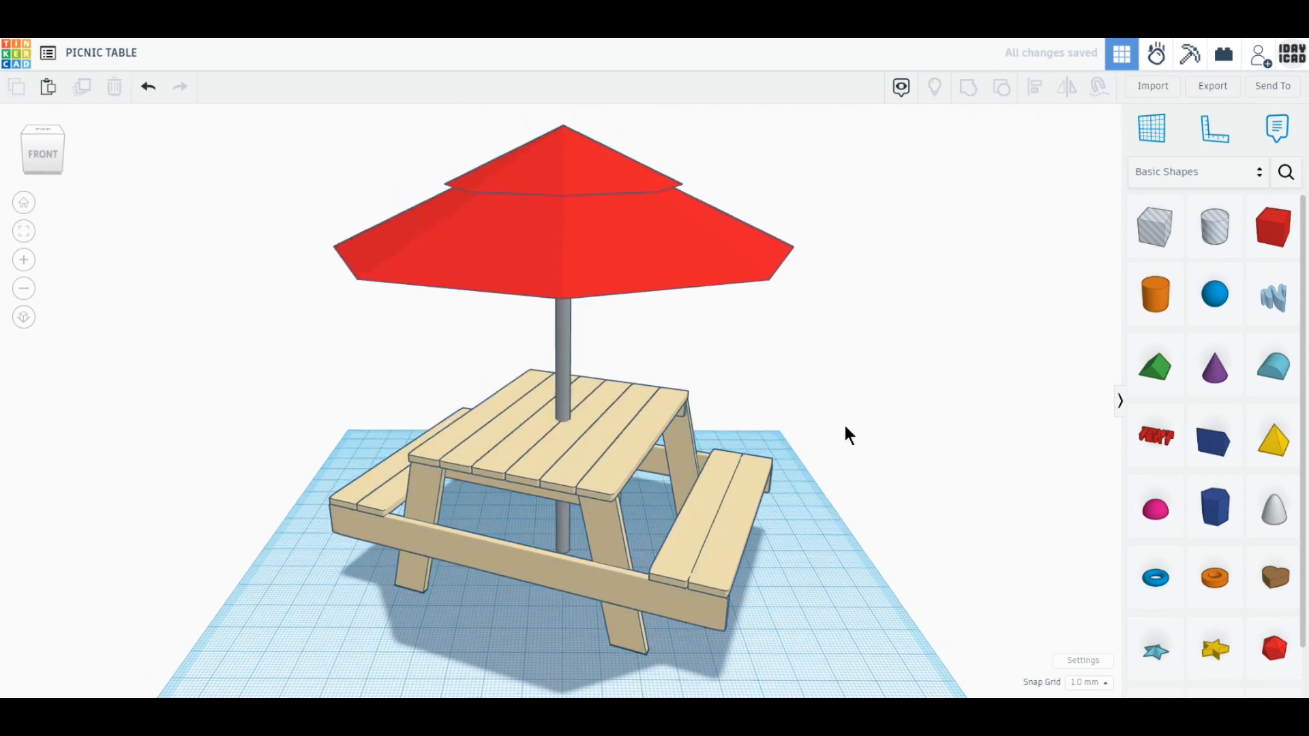